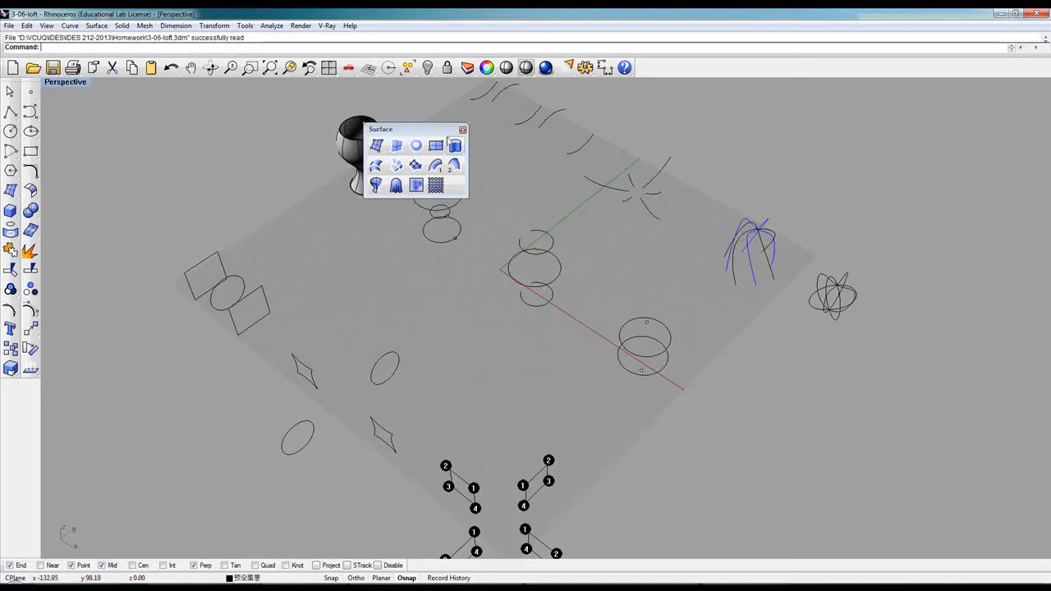
Move the Surface toolbar off the sample vase and shade the Perspective viewport with the M_green display mode.
drag(394, 129, 194, 151)
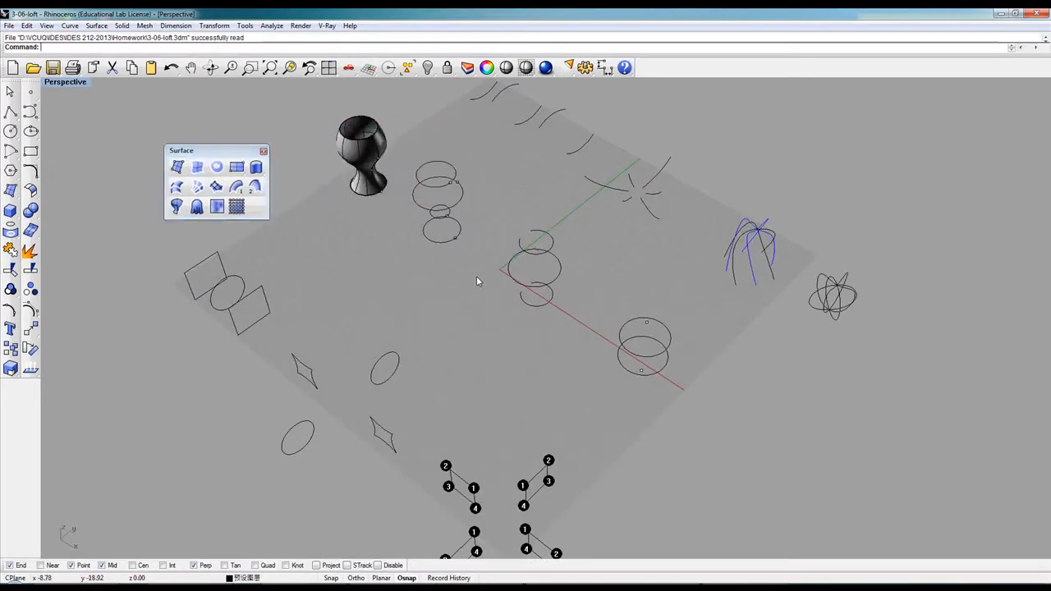
scroll(465, 248, up, 2)
scroll(467, 250, down, 1)
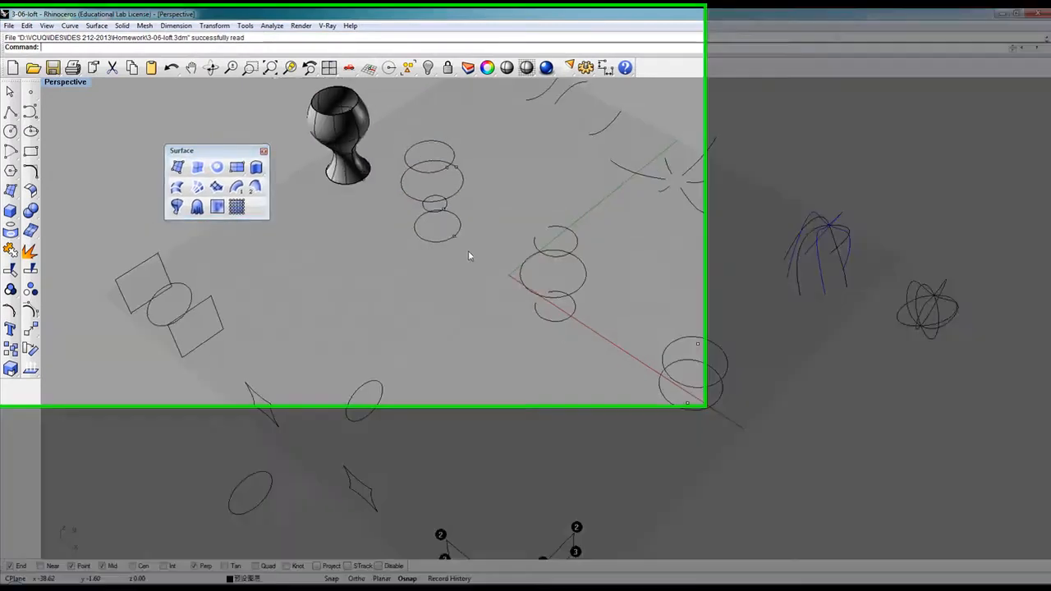
scroll(462, 241, down, 2)
click(315, 89)
drag(605, 326, 750, 399)
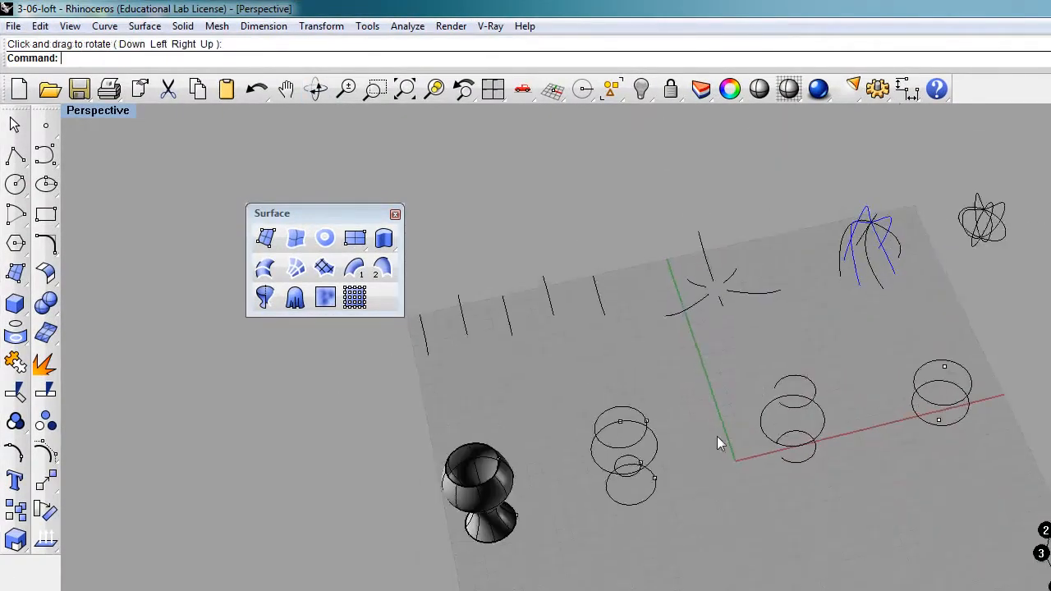
scroll(617, 520, up, 2)
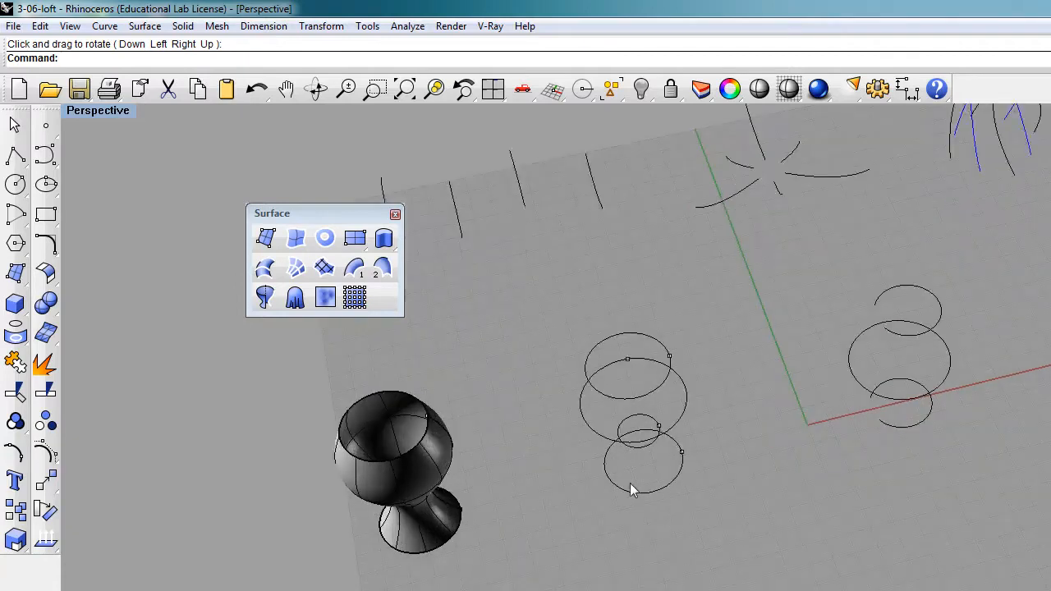
click(316, 88)
drag(427, 386, 529, 400)
click(98, 110)
click(123, 263)
scroll(547, 515, up, 3)
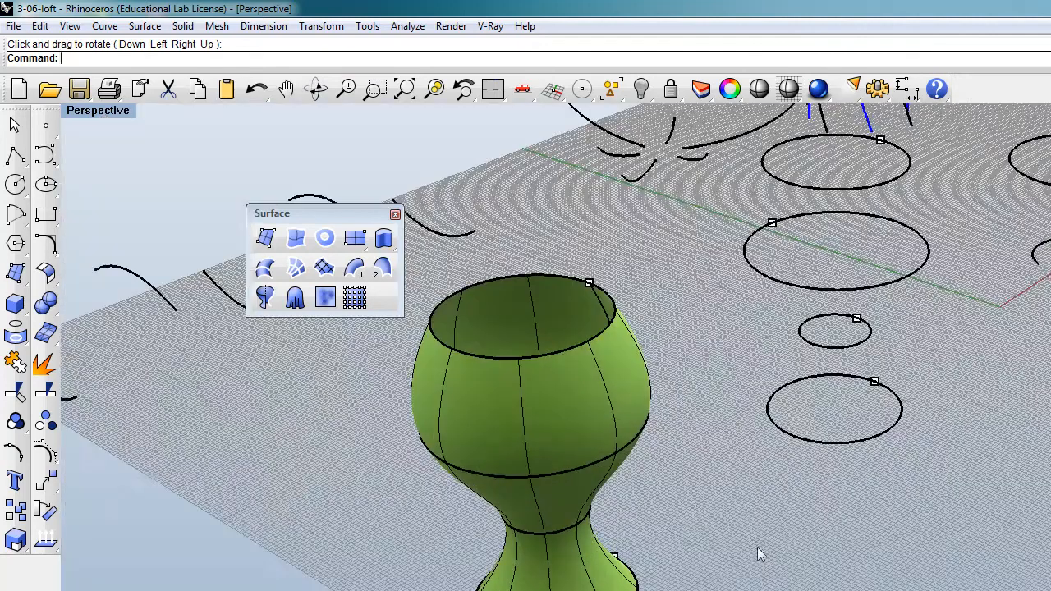
Examine the finished lofted vase and the four stacked circles beside it from several angles.
scroll(575, 427, down, 1)
click(572, 427)
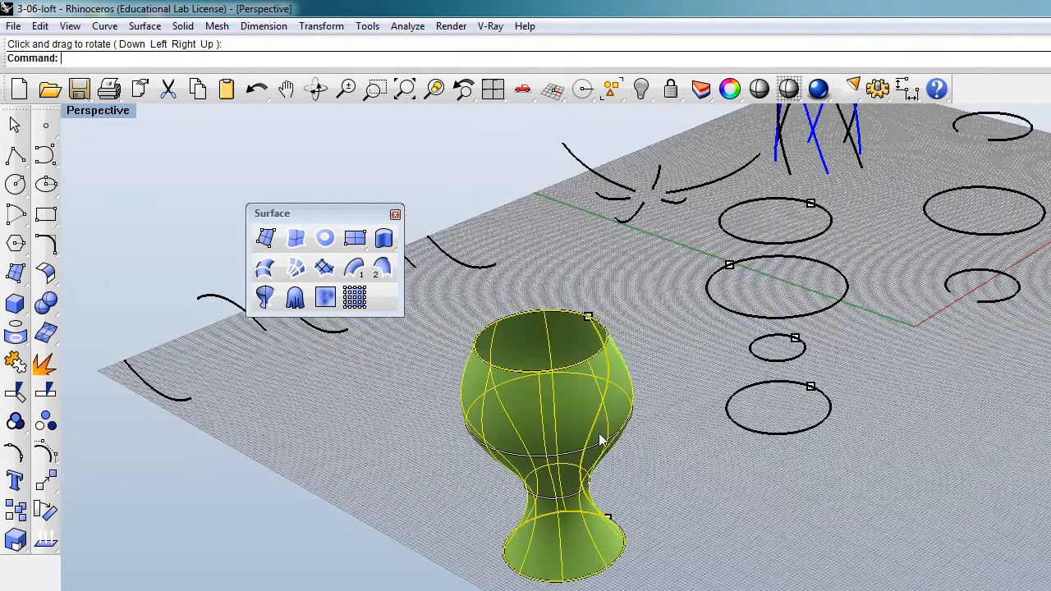
click(315, 89)
drag(702, 341, 611, 380)
click(568, 465)
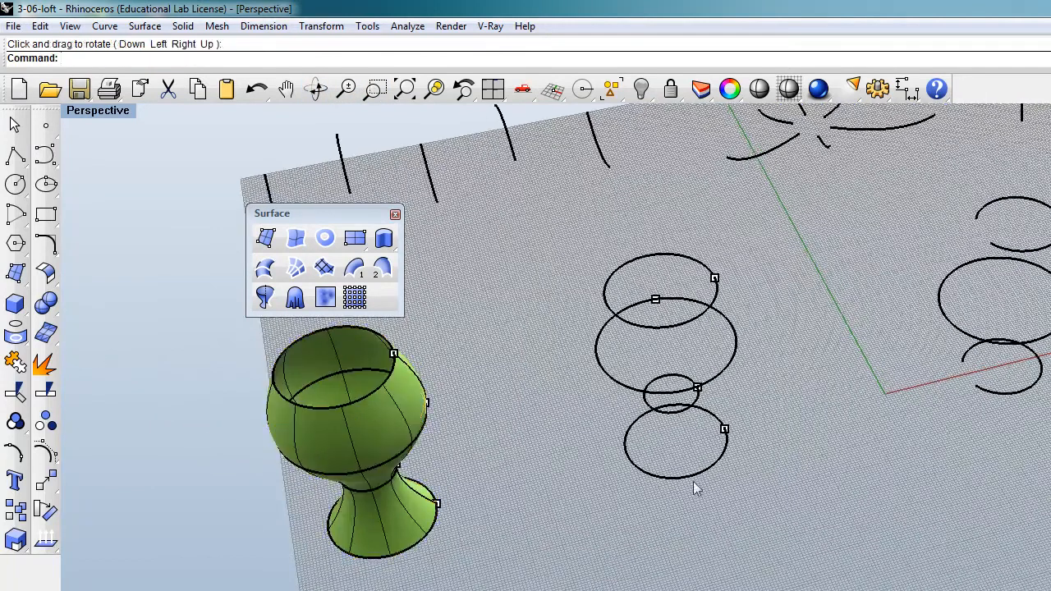
drag(735, 503, 603, 301)
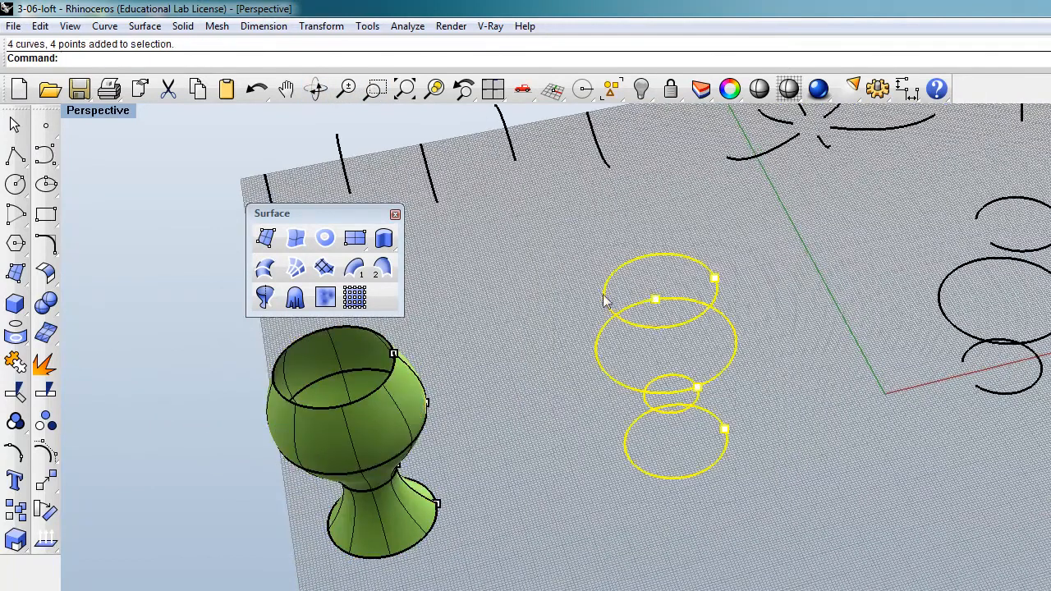
click(316, 89)
drag(569, 488, 586, 473)
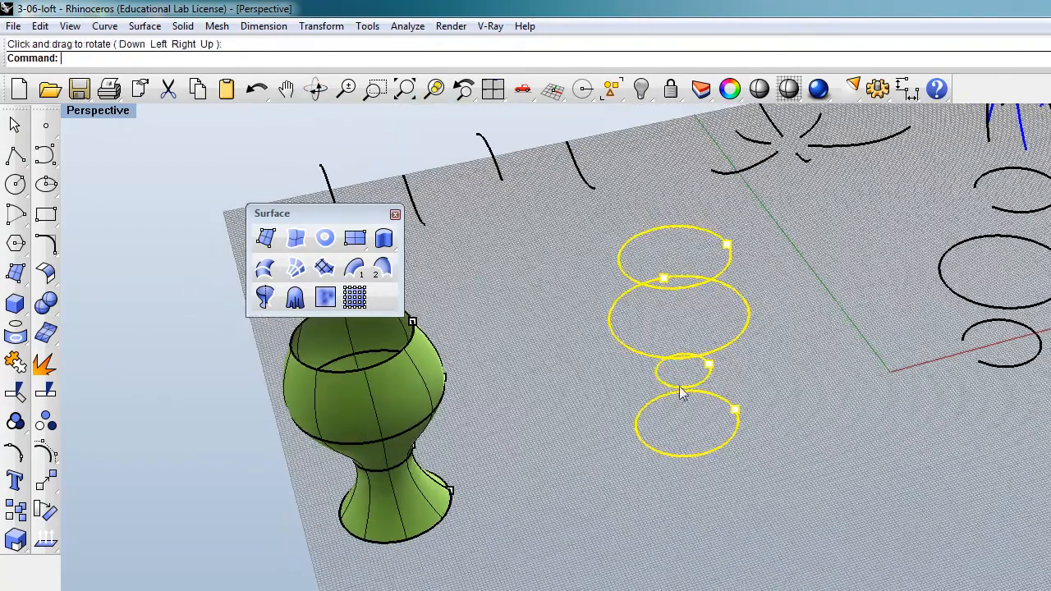
click(779, 479)
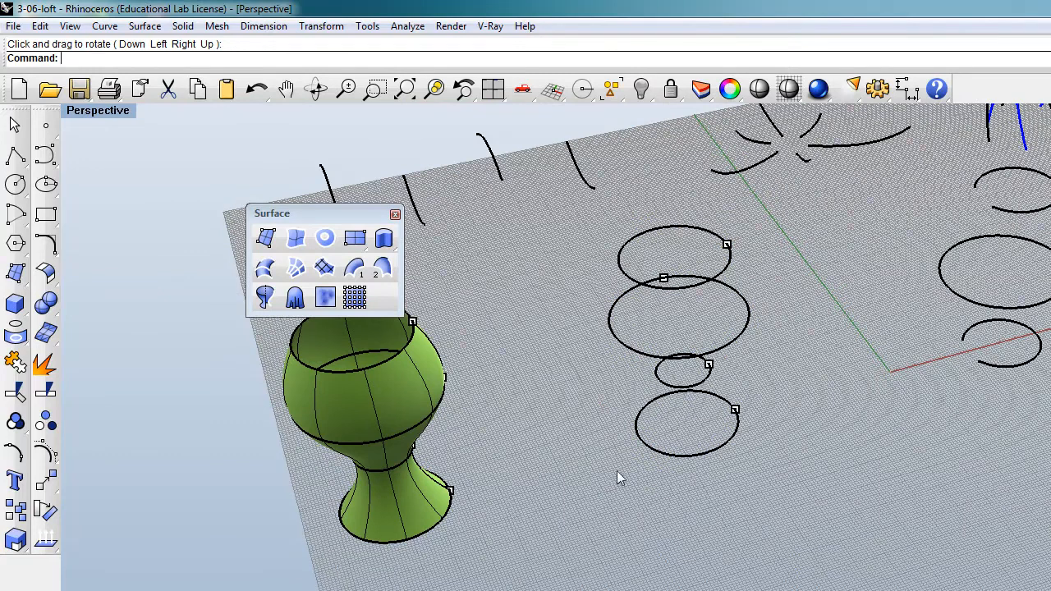
Start a Loft through the four stacked circles beside the vase, picking them in order from bottom to top.
click(266, 269)
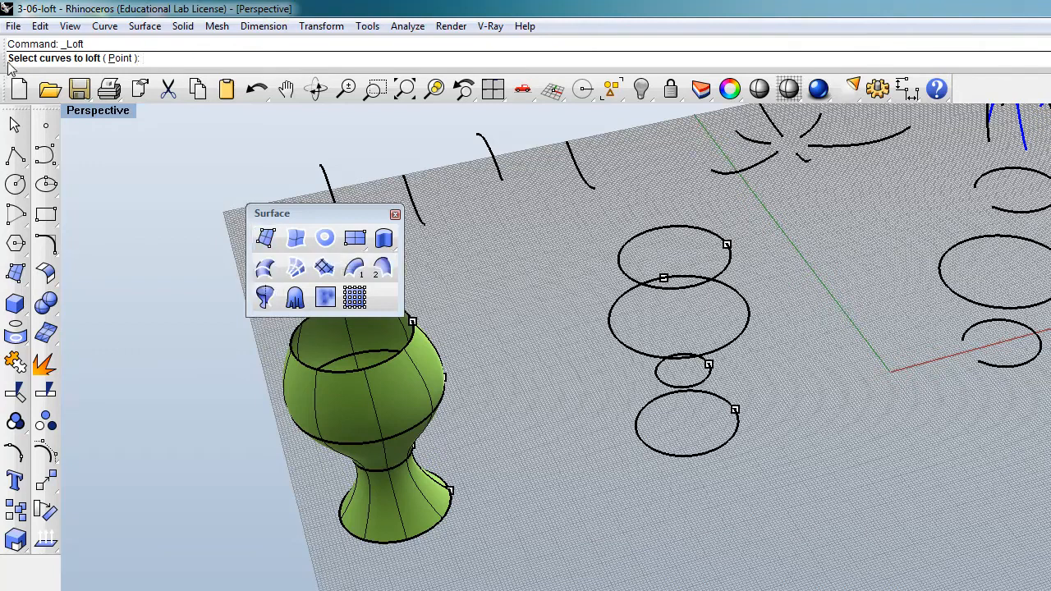
click(691, 456)
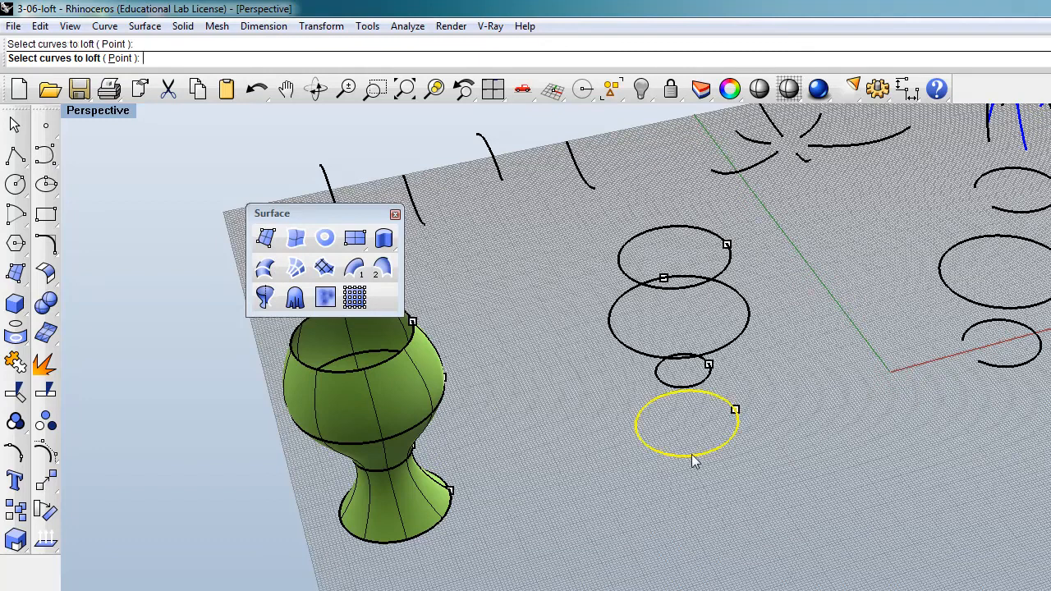
click(696, 388)
click(716, 353)
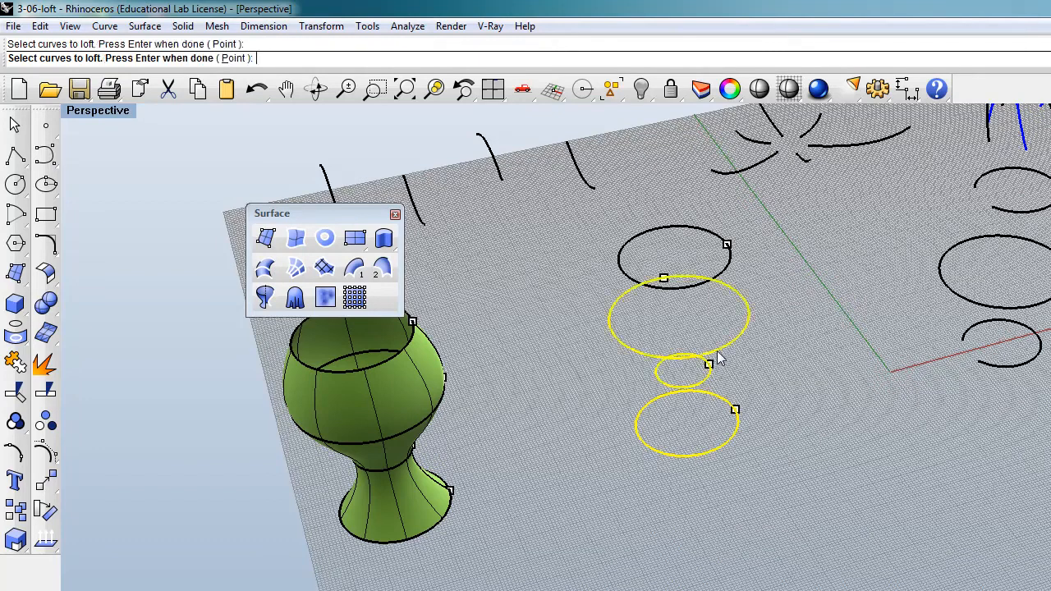
click(699, 291)
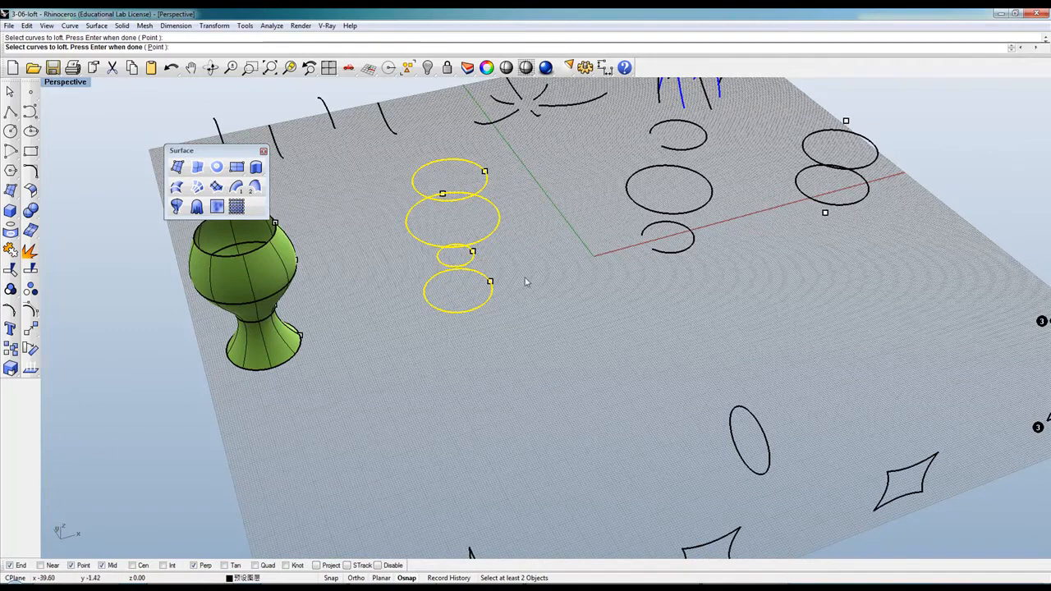
key(Return)
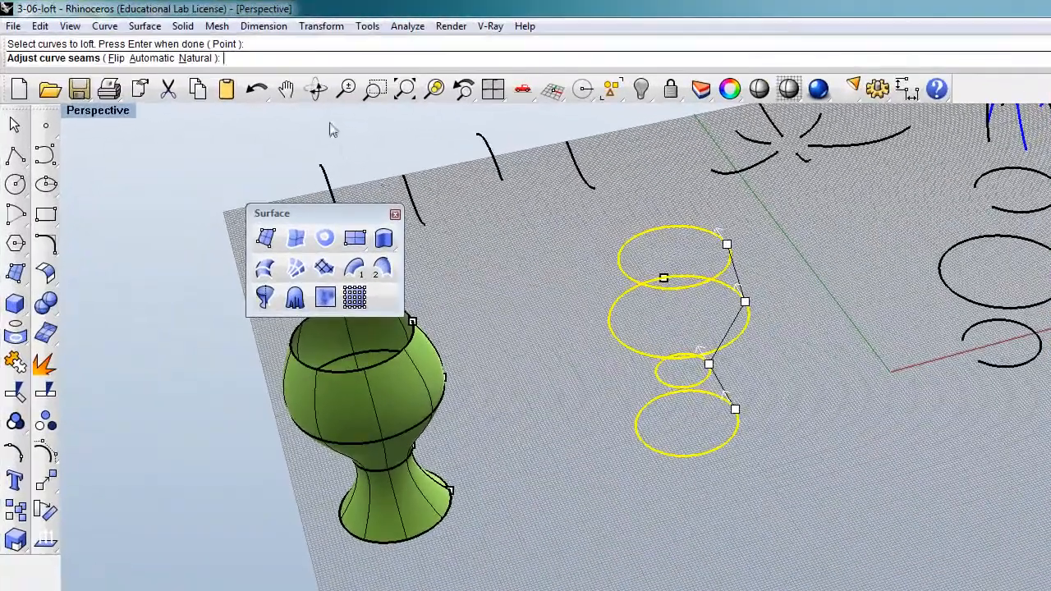
Set the Top viewport to the M_blue1 display mode and check the alignment of the loft seam points there.
click(316, 89)
drag(586, 287, 737, 438)
key(Return)
scroll(734, 445, up, 3)
scroll(789, 525, up, 2)
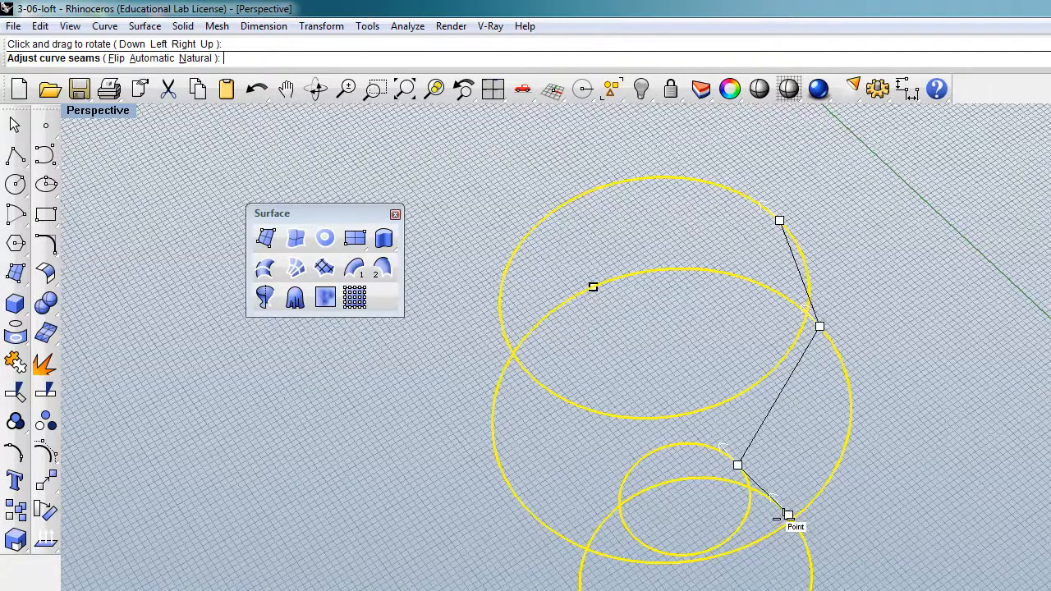
double_click(103, 116)
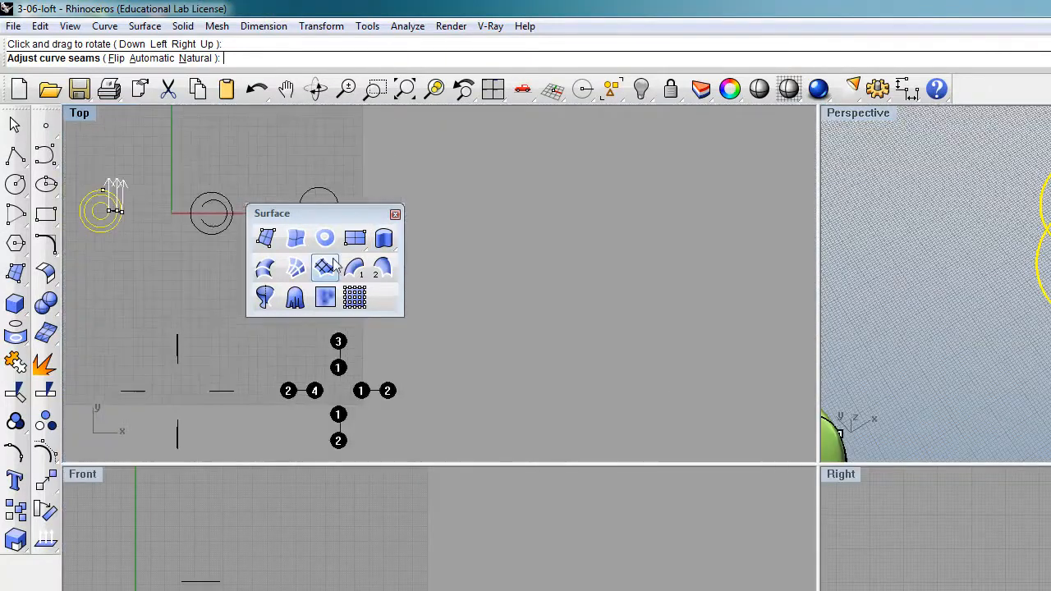
click(85, 117)
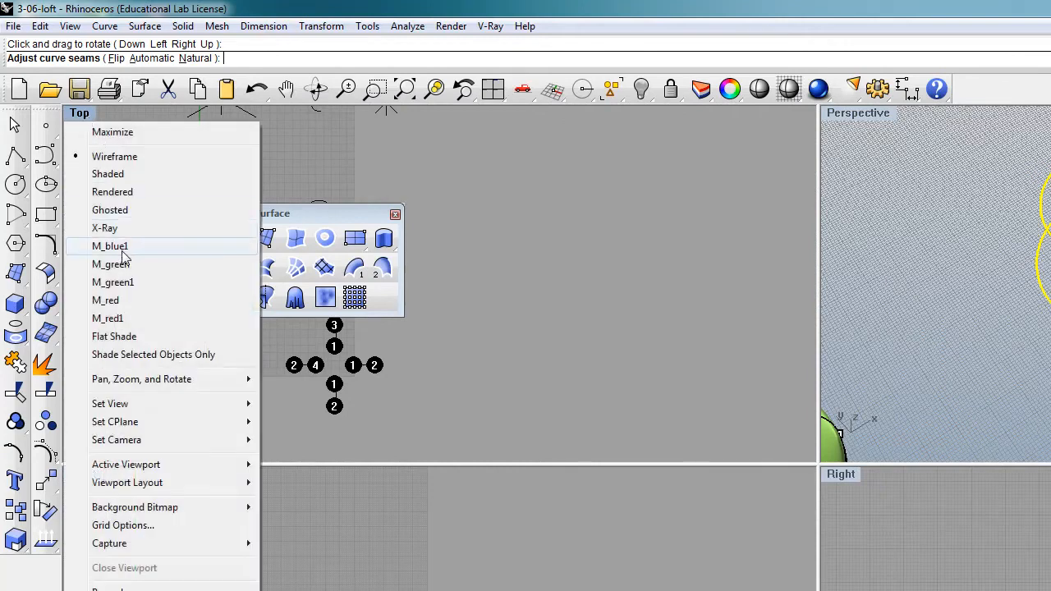
click(117, 241)
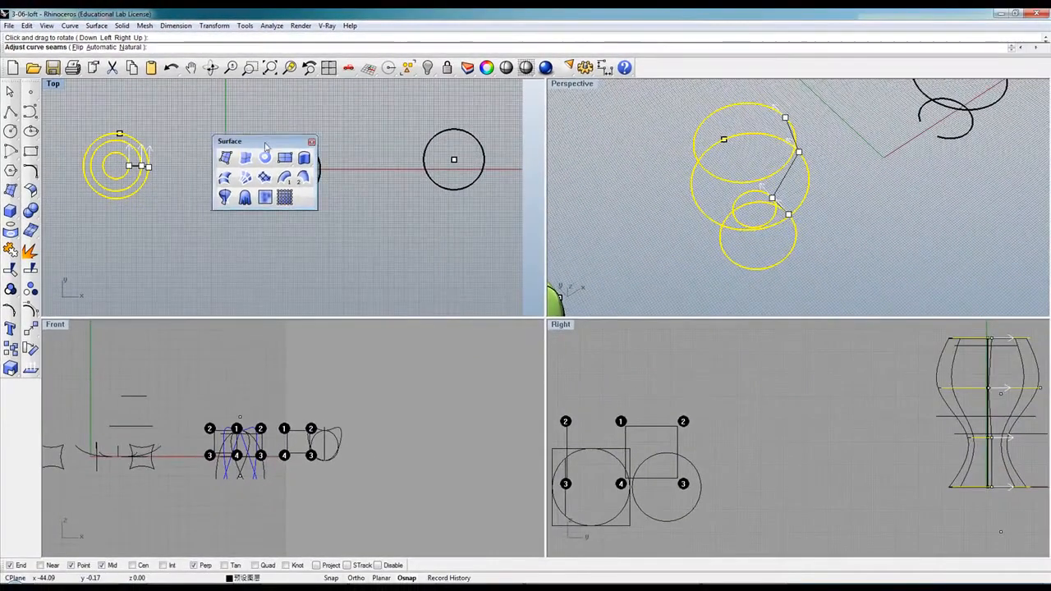
drag(289, 146, 380, 139)
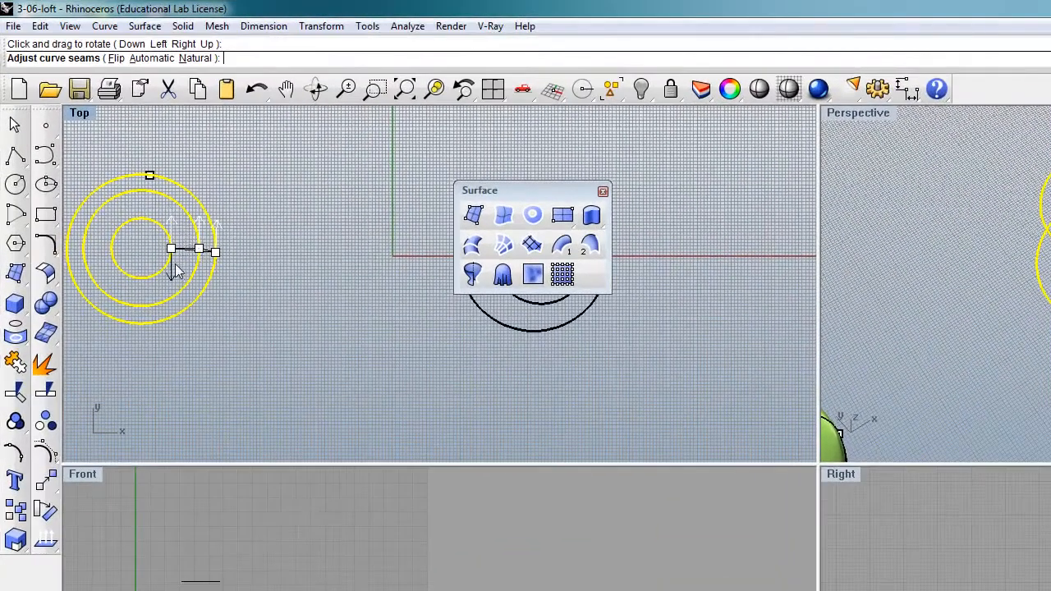
scroll(230, 243, up, 2)
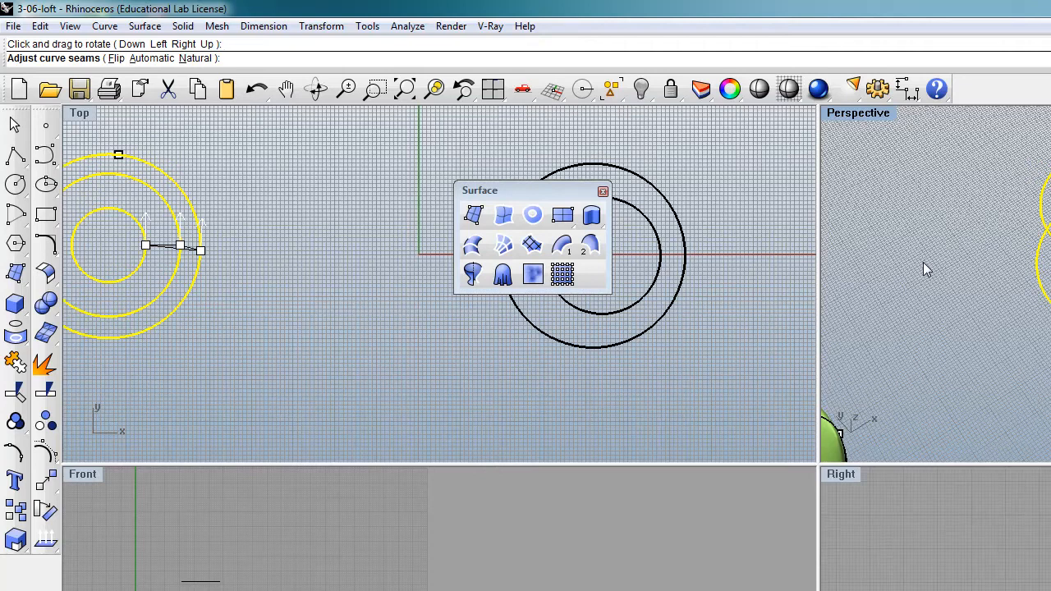
Accept the seams and create the loft with the Normal style and Do not simplify, returning to the full Perspective view.
key(Return)
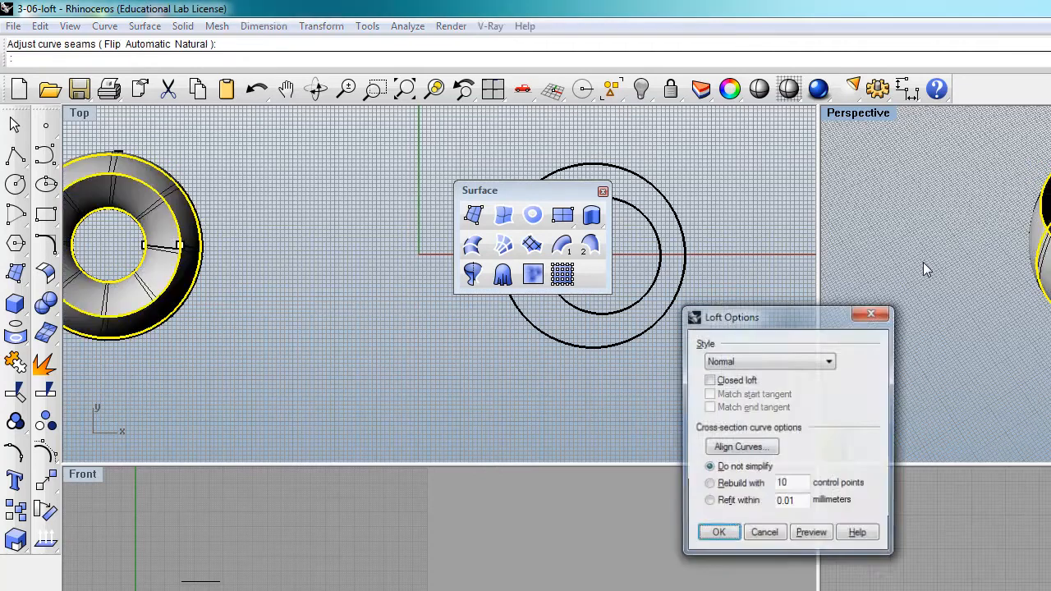
click(719, 534)
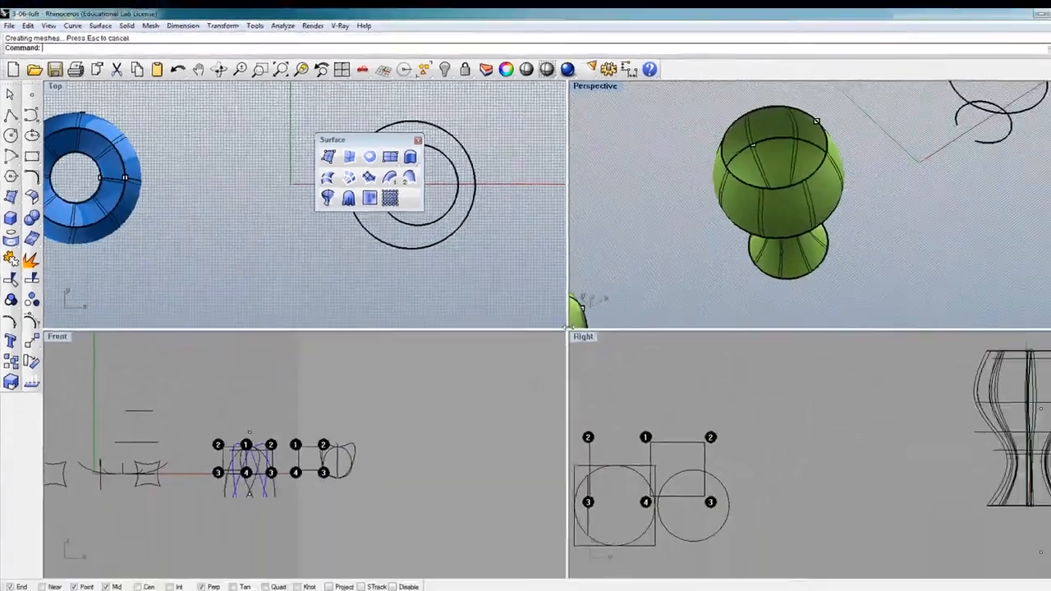
scroll(712, 217, down, 8)
scroll(618, 221, up, 3)
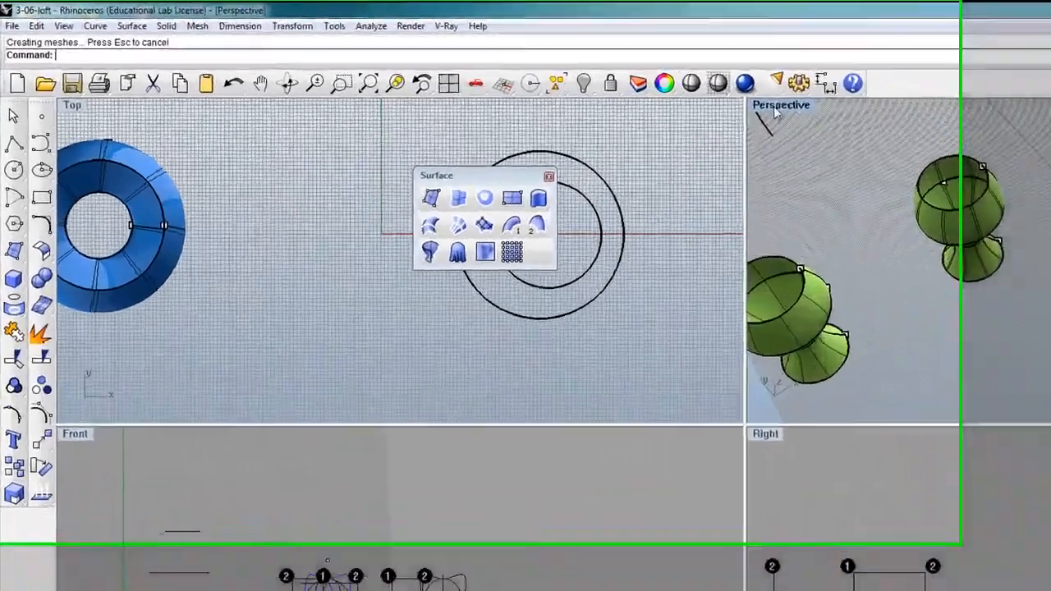
double_click(571, 83)
scroll(393, 297, down, 4)
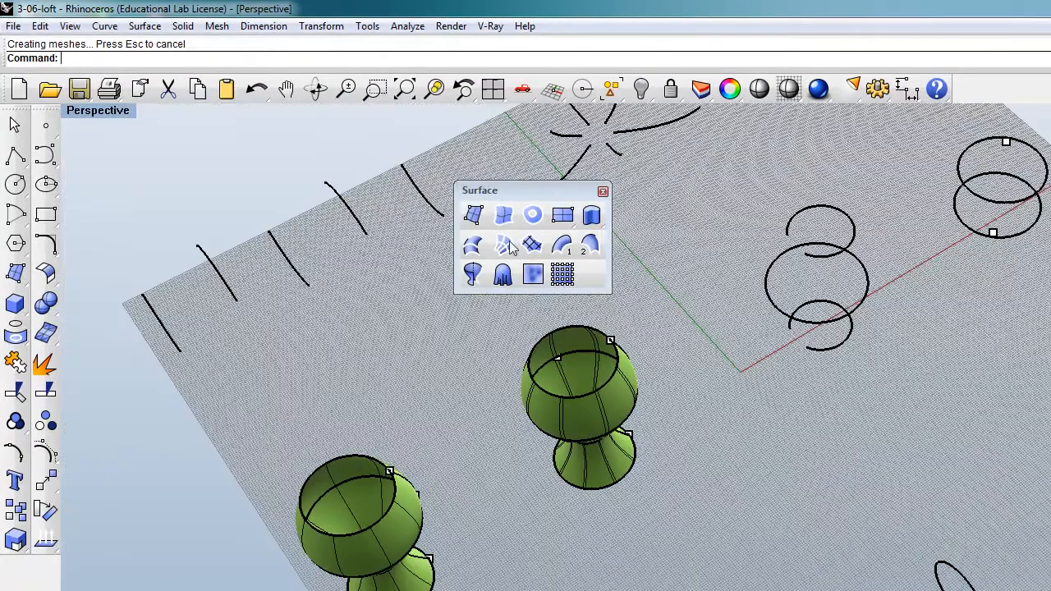
Move the Surface toolbar clear of the curves and delete the new lofted surface, keeping its four circles.
click(316, 88)
drag(456, 426, 464, 349)
key(Return)
drag(548, 187, 223, 134)
click(591, 255)
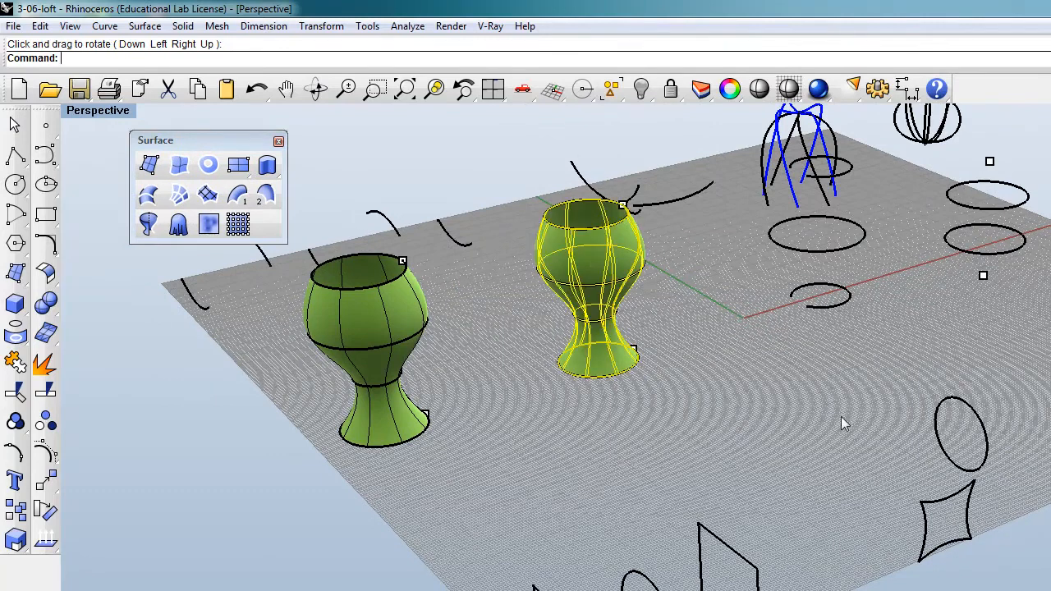
key(Delete)
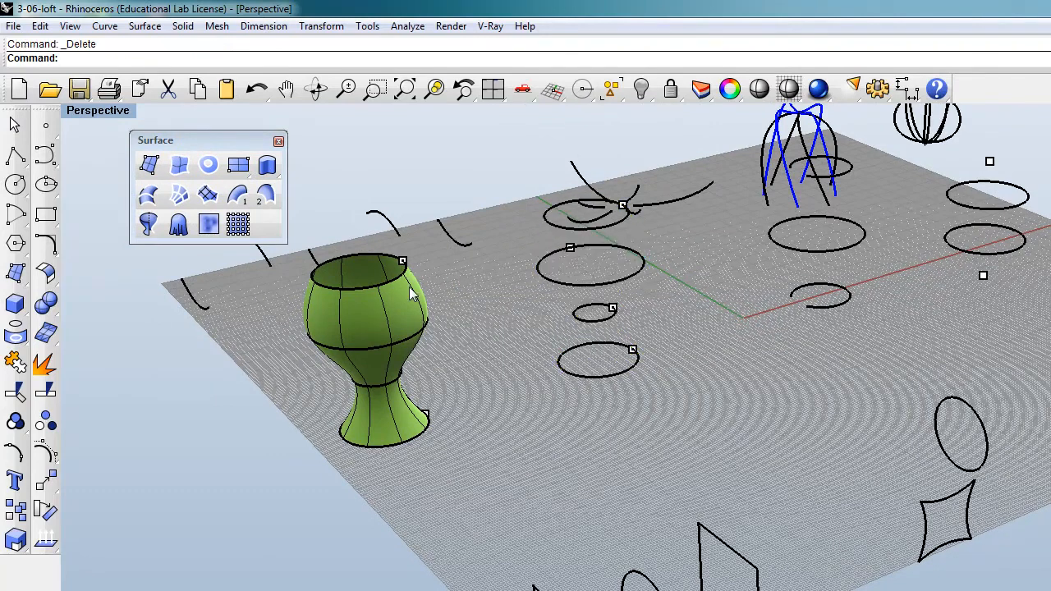
Run Loft again on the same four circles from bottom to top, up to the seam adjustment.
click(151, 198)
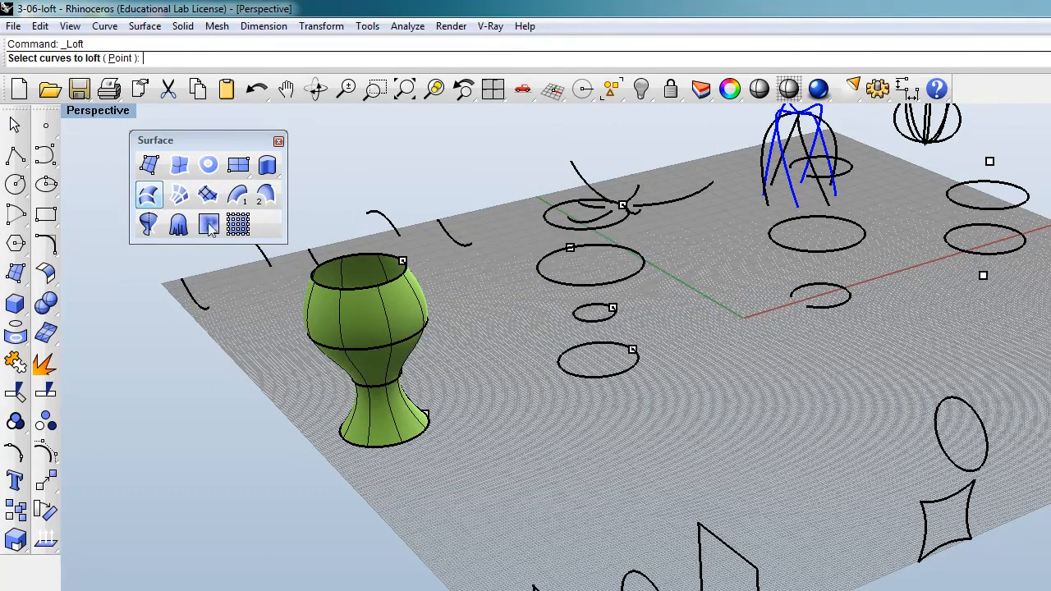
click(592, 379)
click(609, 309)
click(588, 256)
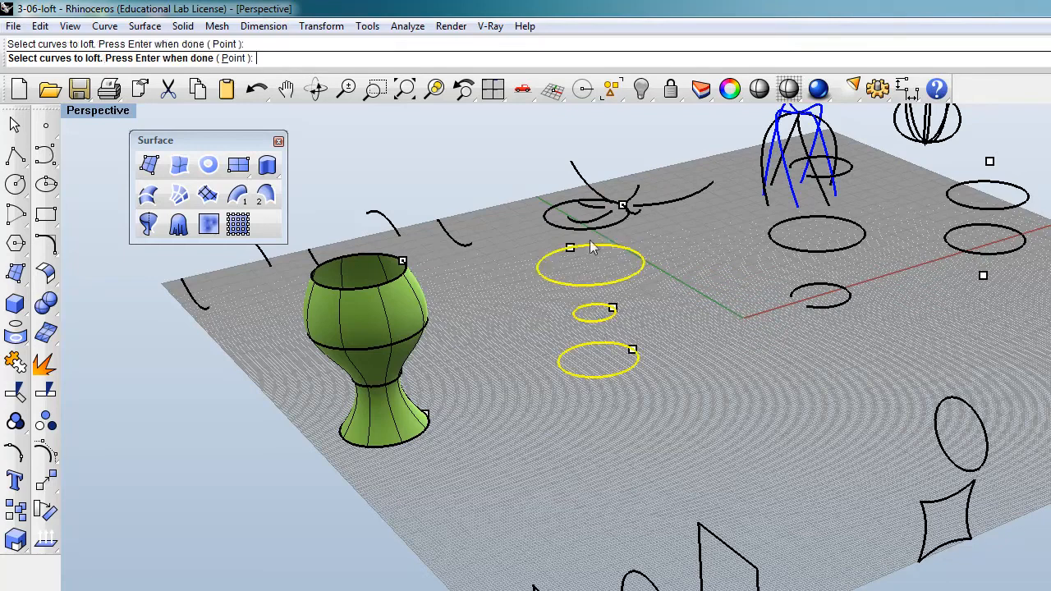
click(592, 229)
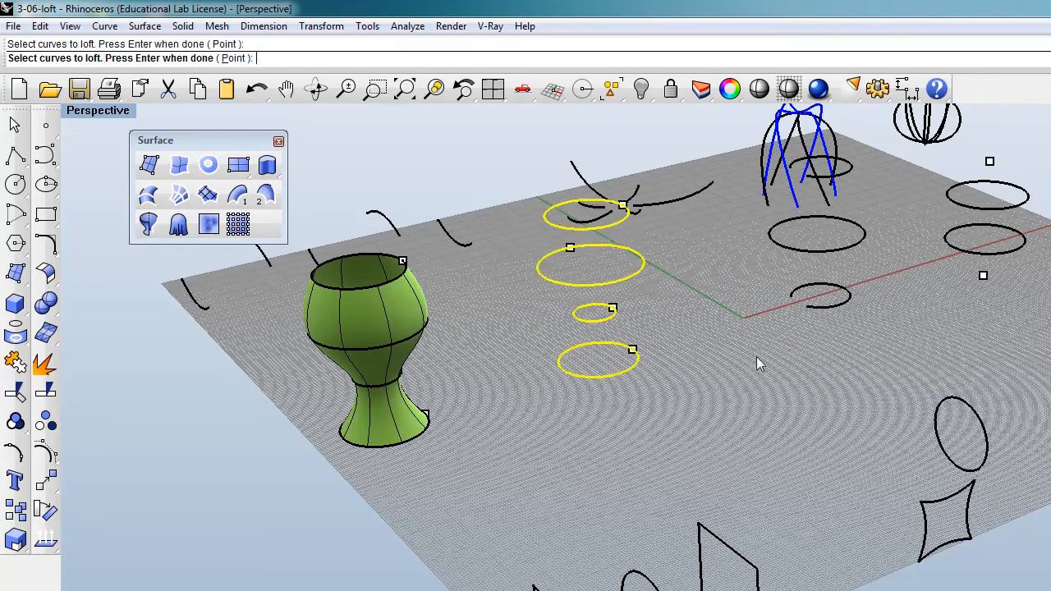
key(Return)
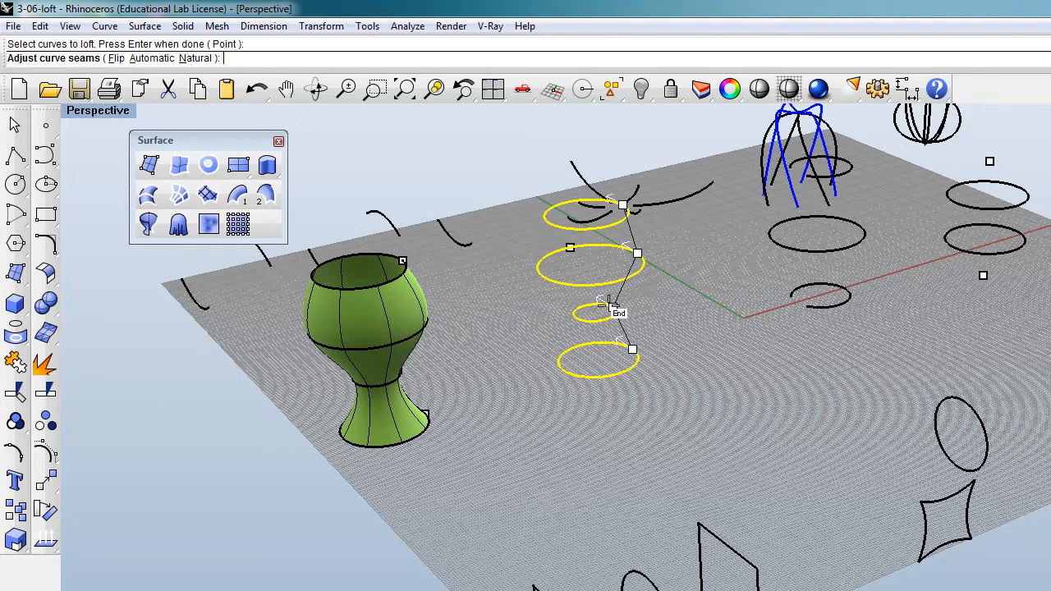
Move the bottom circle's loft seam to the opposite side, flip the widest circle's seam direction, and accept the seams.
drag(624, 345, 564, 370)
scroll(563, 370, up, 4)
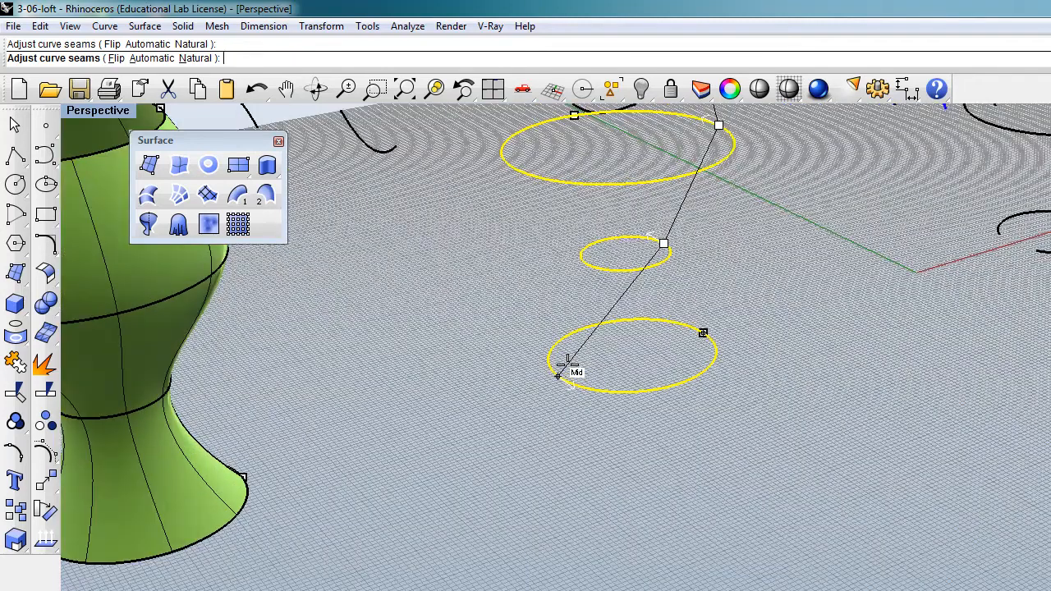
drag(566, 365, 566, 366)
scroll(743, 382, down, 3)
scroll(703, 223, up, 2)
scroll(724, 221, up, 2)
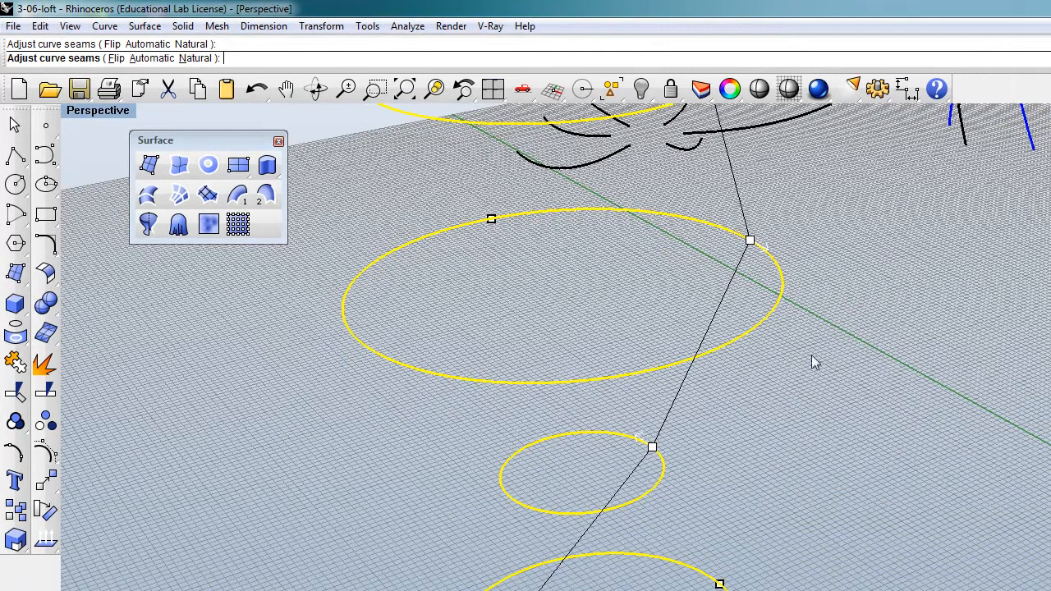
scroll(806, 379, down, 3)
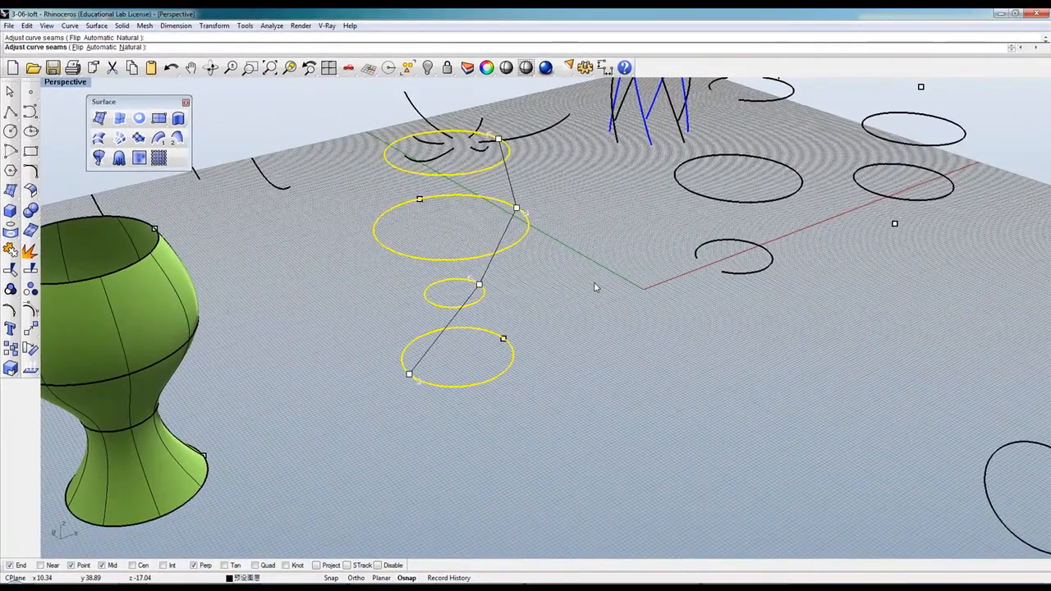
key(Return)
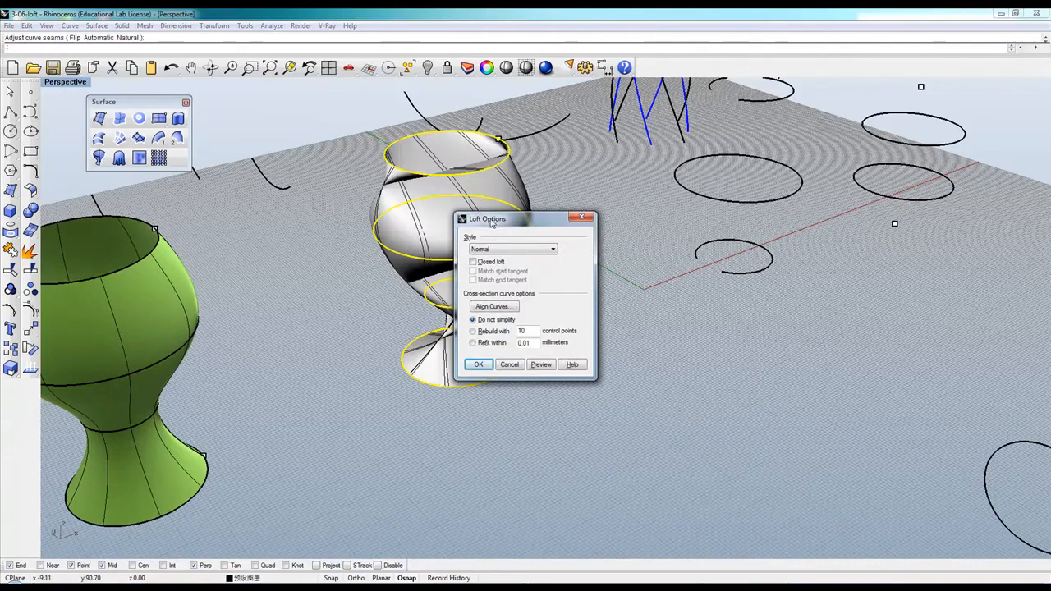
Move the Loft Options dialog clear of the twisted vase preview and cancel the loft.
drag(484, 219, 653, 236)
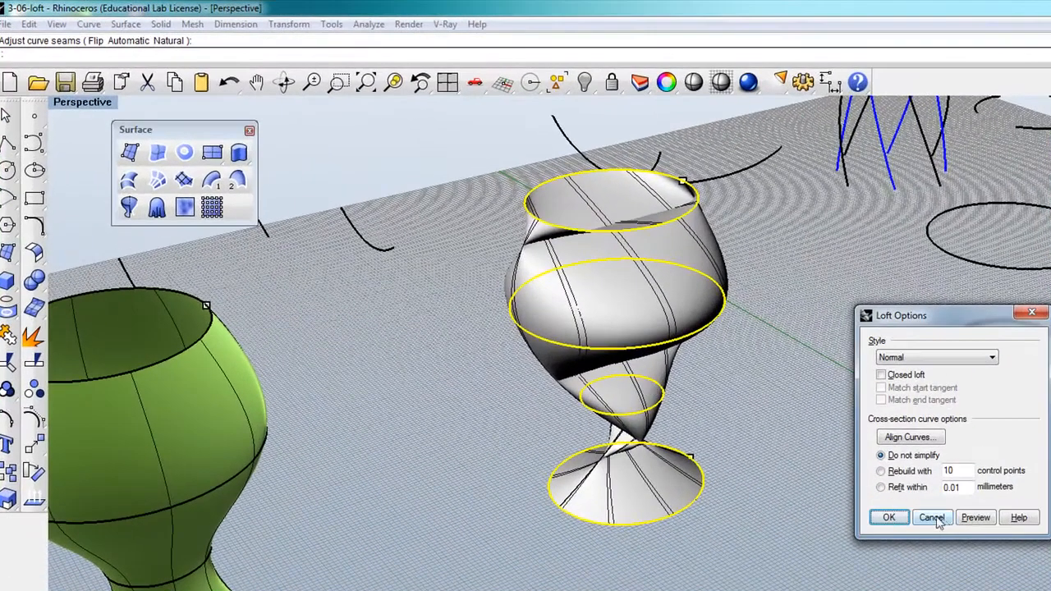
click(934, 517)
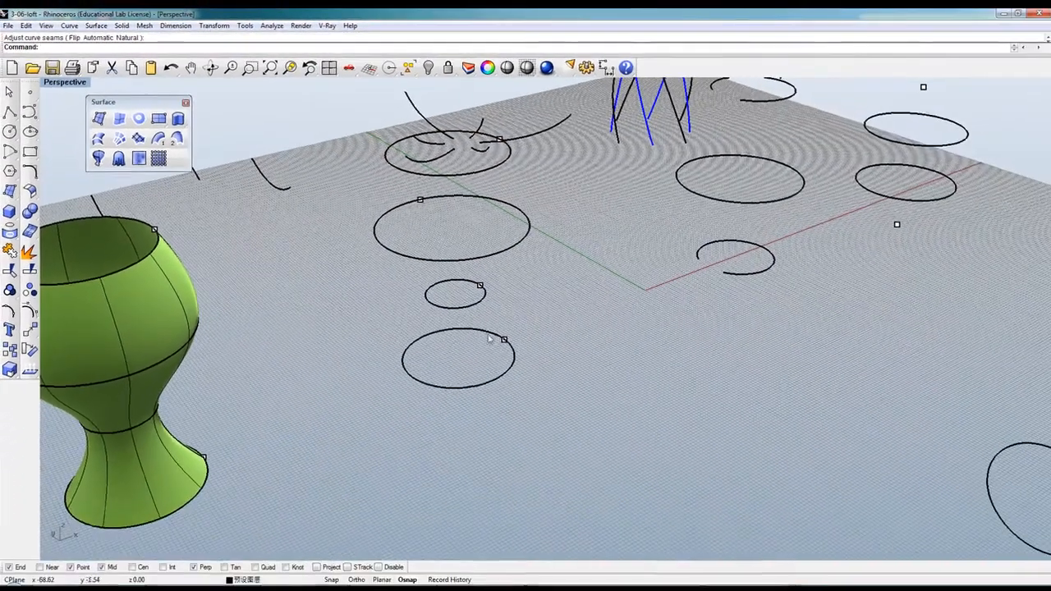
Start another Loft through the same four circles from bottom to top, up to the seam adjustment.
scroll(652, 475, down, 2)
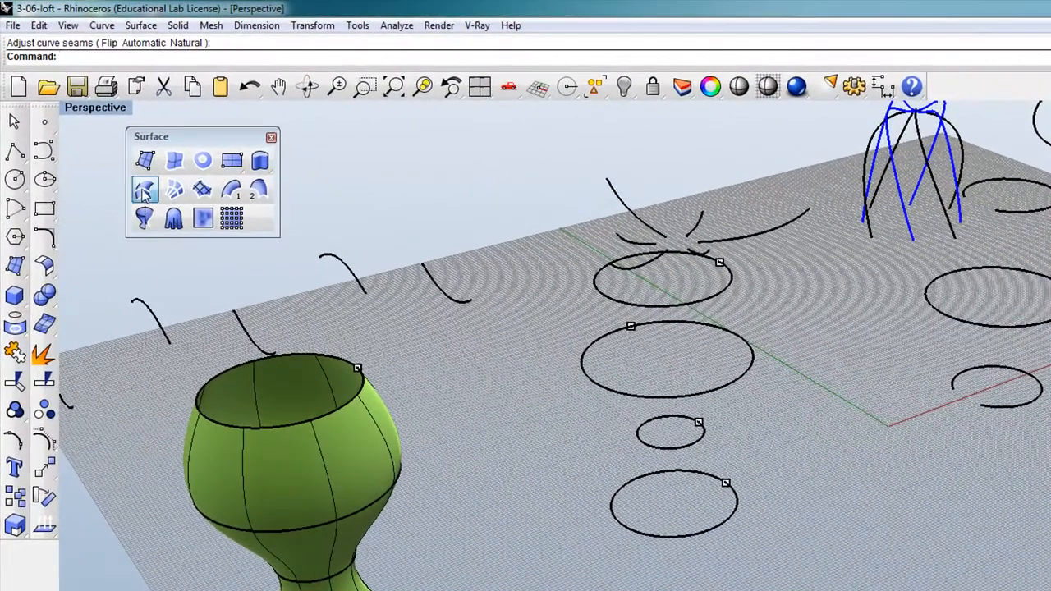
click(200, 215)
click(679, 472)
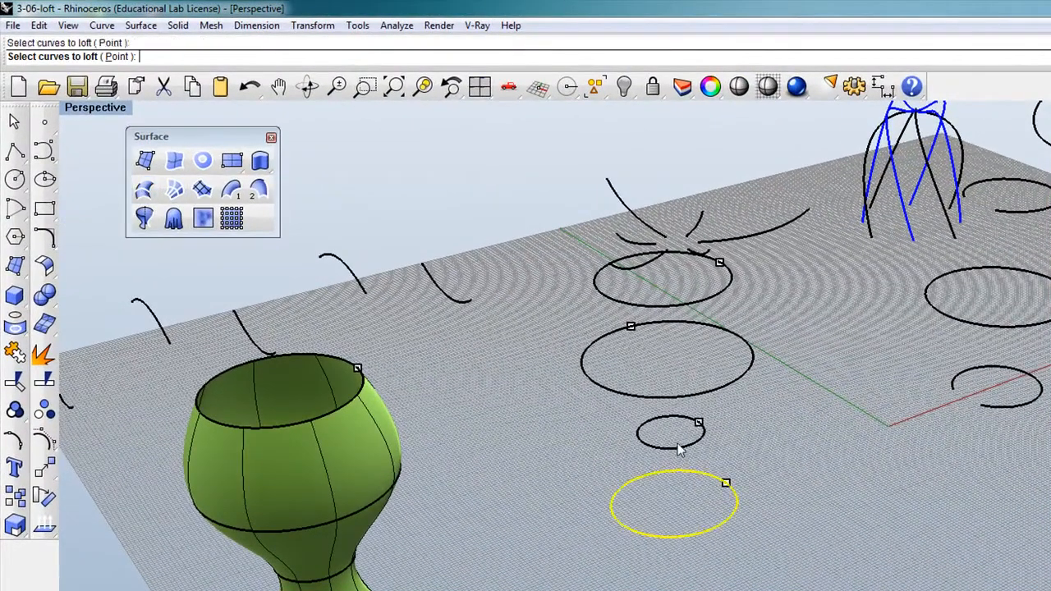
click(681, 448)
click(690, 397)
click(680, 307)
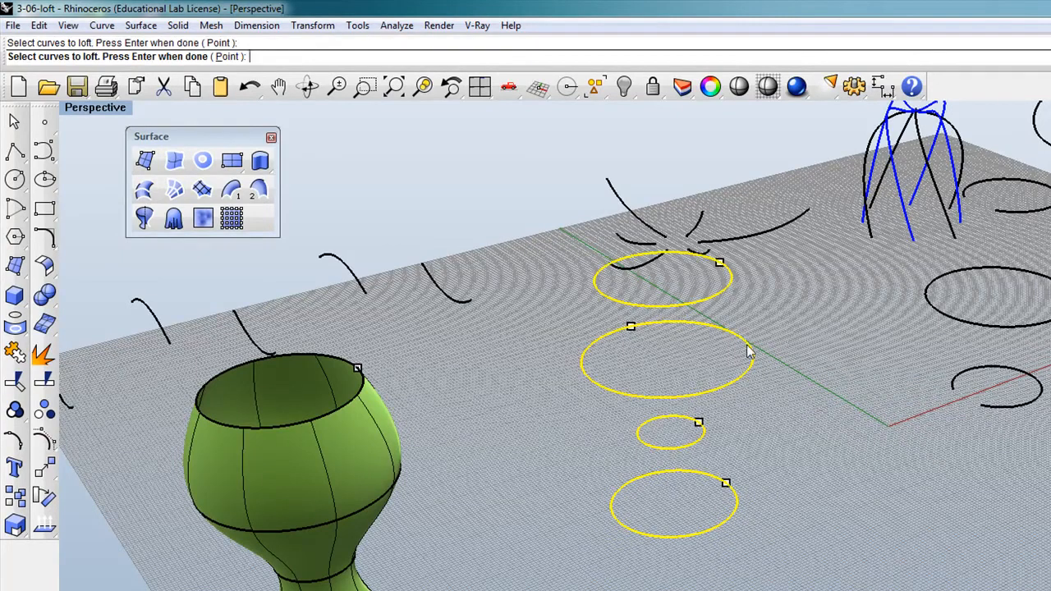
key(Return)
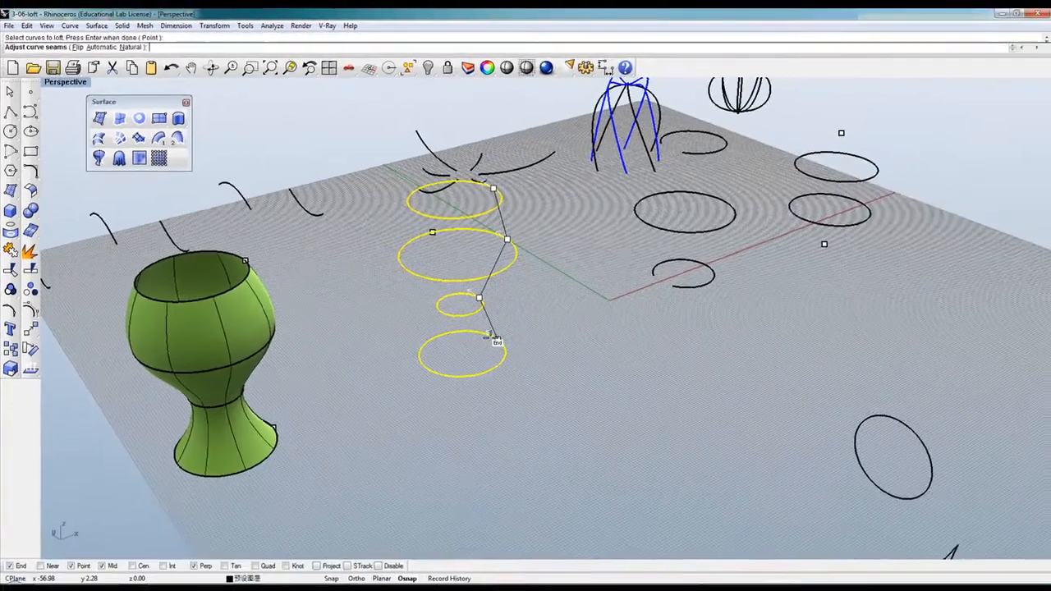
Move the bottom and top circles' seams to the opposite side and create the loft with the Normal style and Do not simplify.
drag(725, 482, 625, 484)
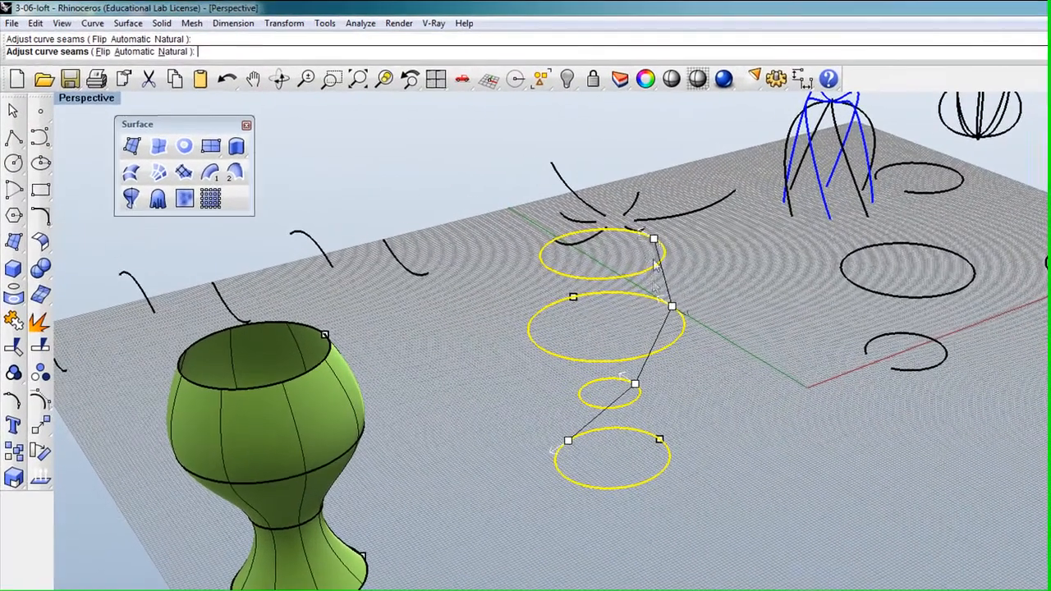
drag(653, 239, 543, 259)
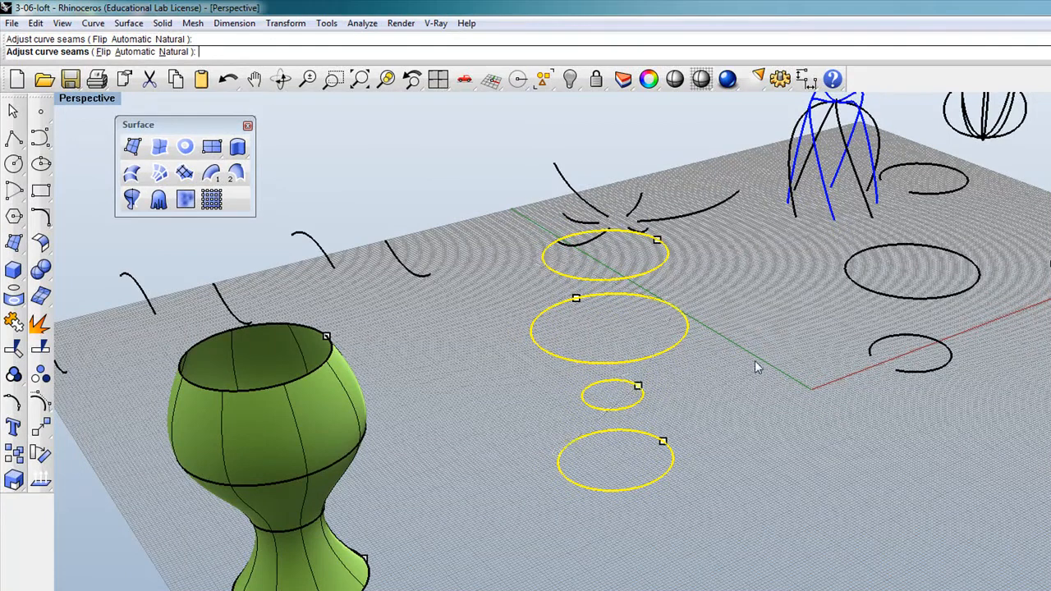
key(Return)
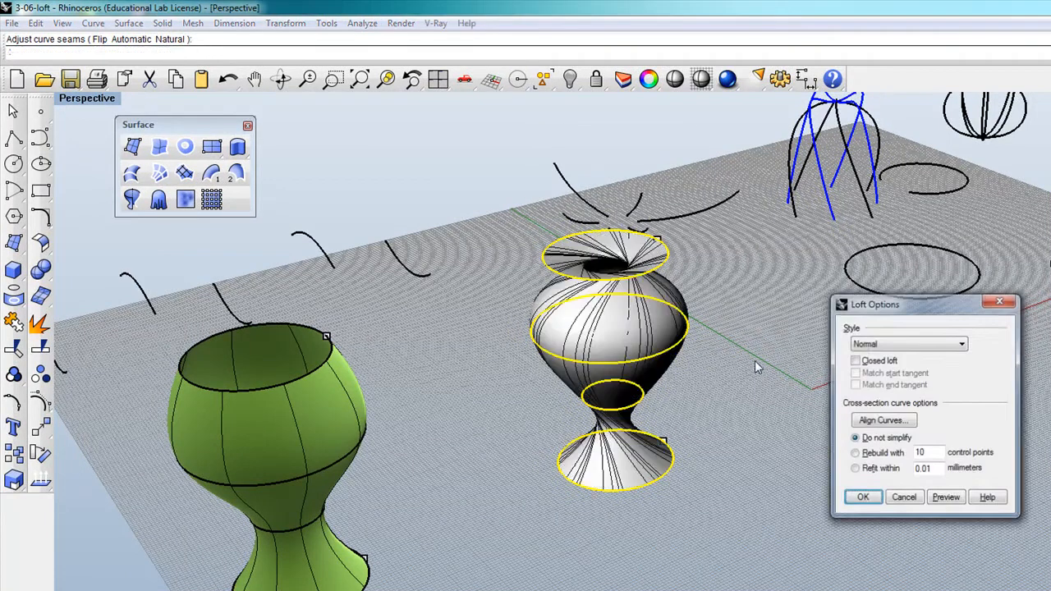
click(863, 498)
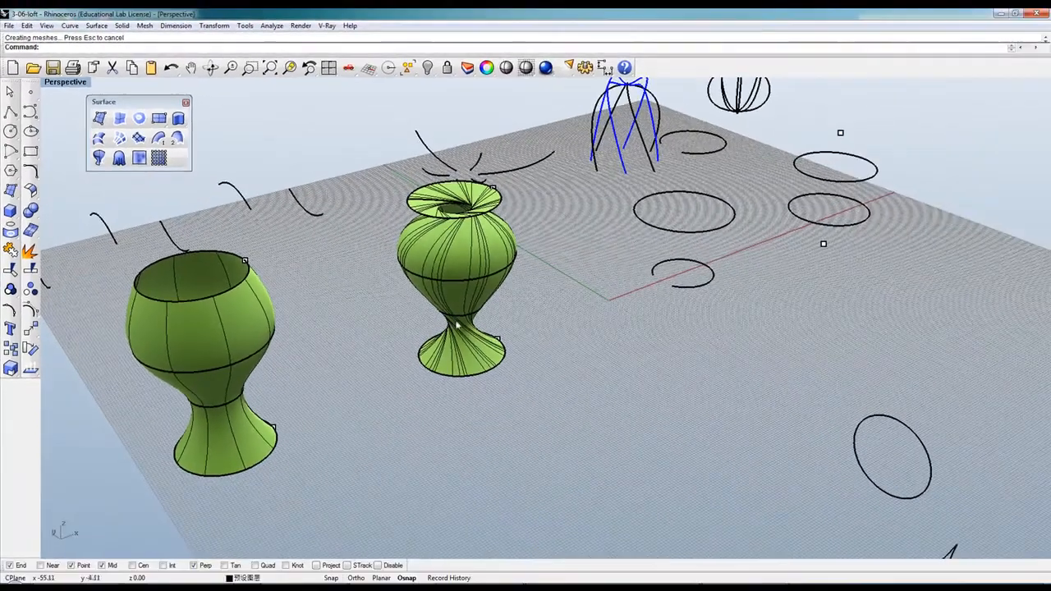
Examine the twisted vase from a higher angle and delete the lofted surface, keeping its four circles.
right_drag(457, 326, 449, 326)
drag(385, 244, 483, 278)
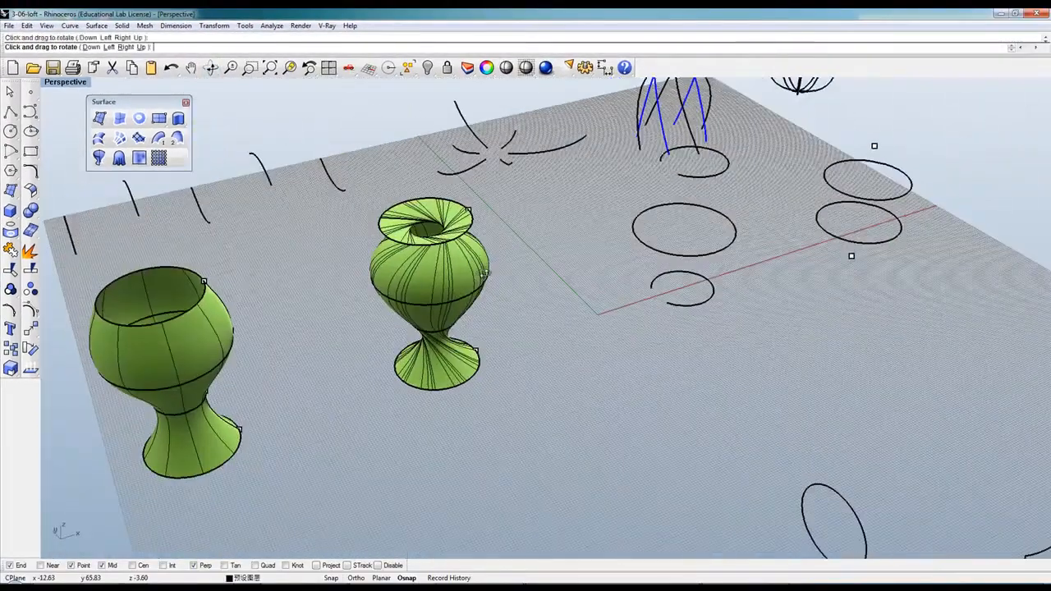
right_click(483, 276)
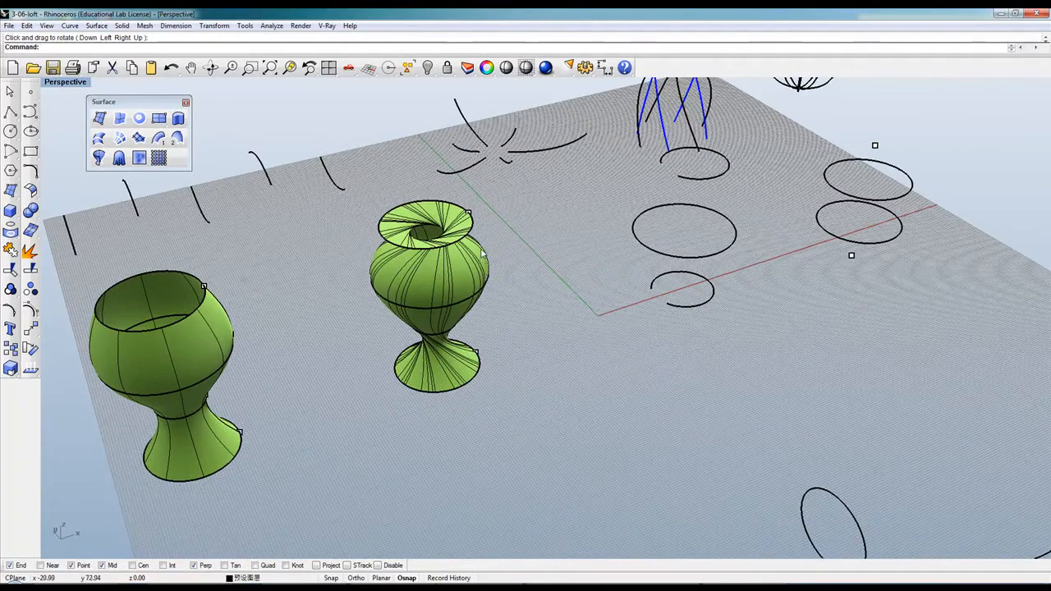
click(458, 276)
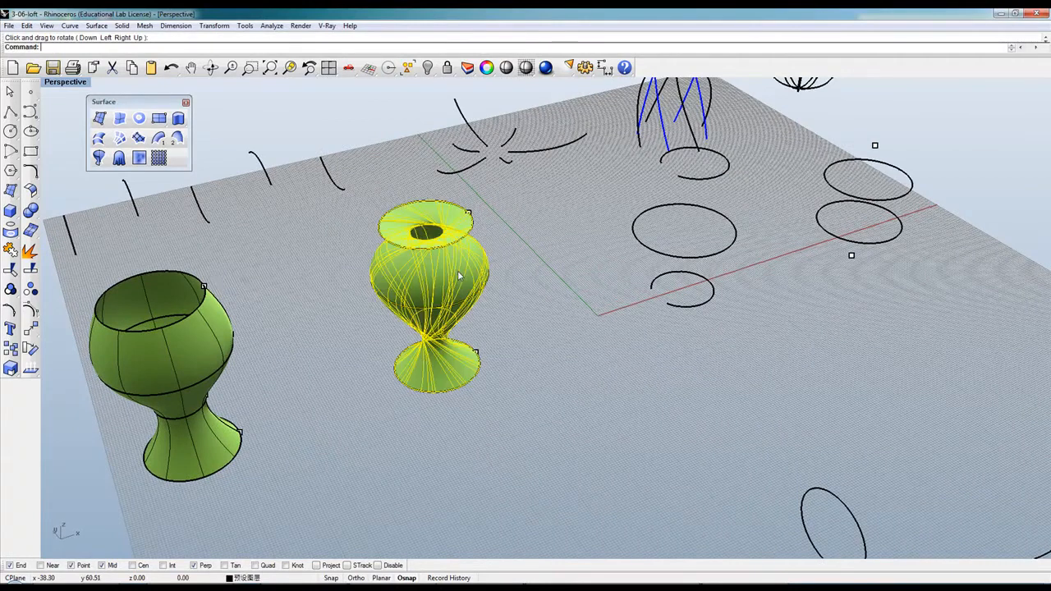
key(Delete)
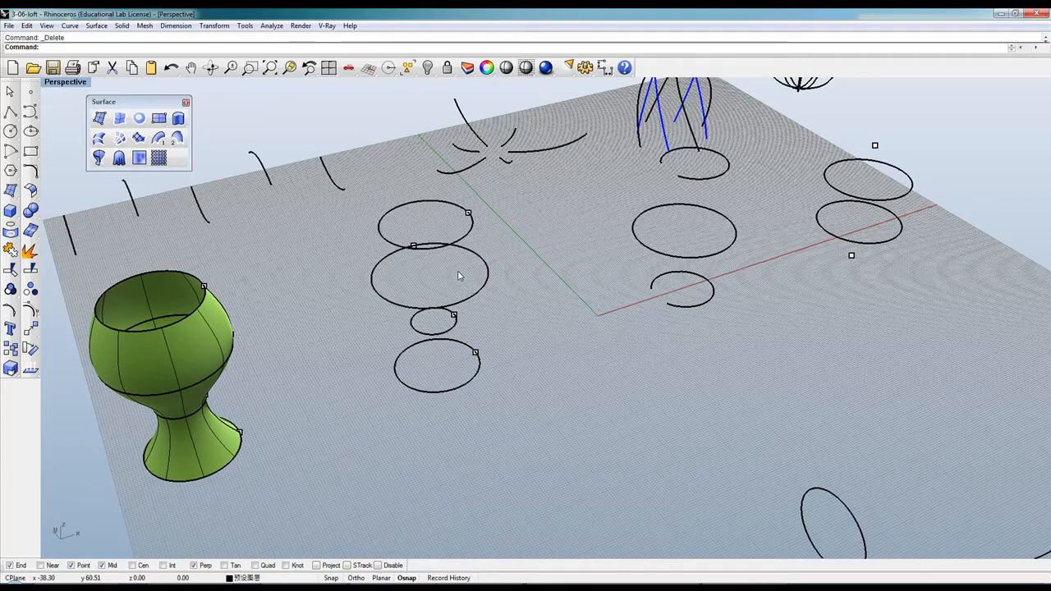
Run Loft again on the four circles from bottom to top and confirm the selection to reach the seam adjustment.
click(100, 138)
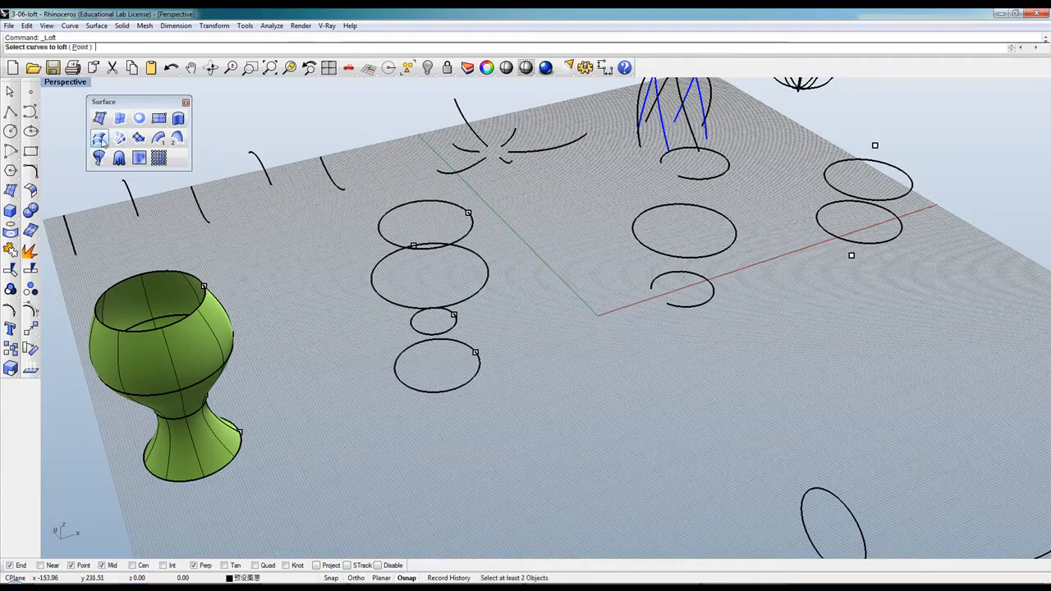
click(438, 392)
click(444, 333)
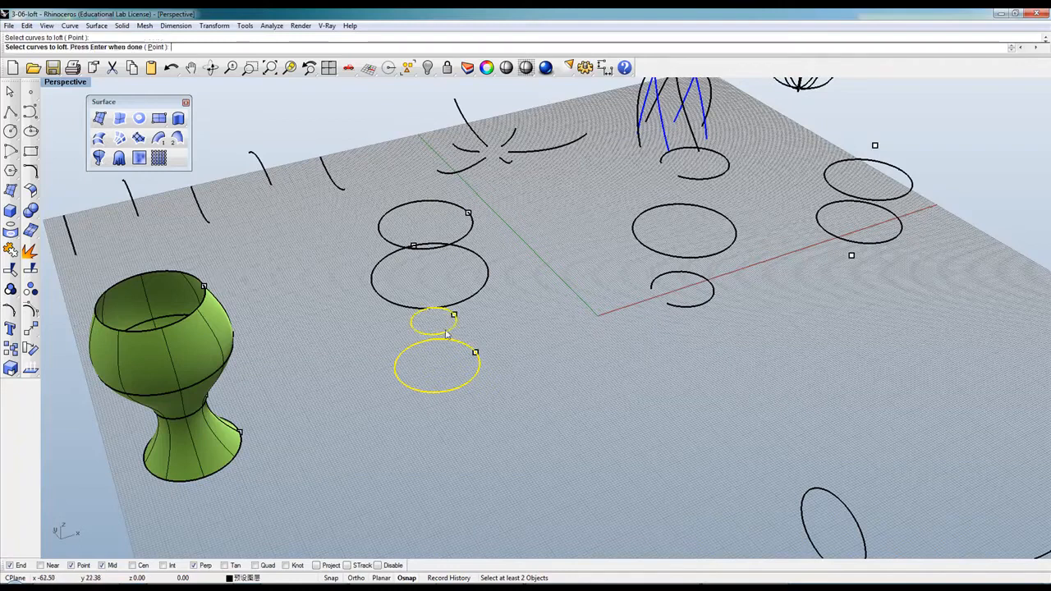
click(465, 302)
click(471, 231)
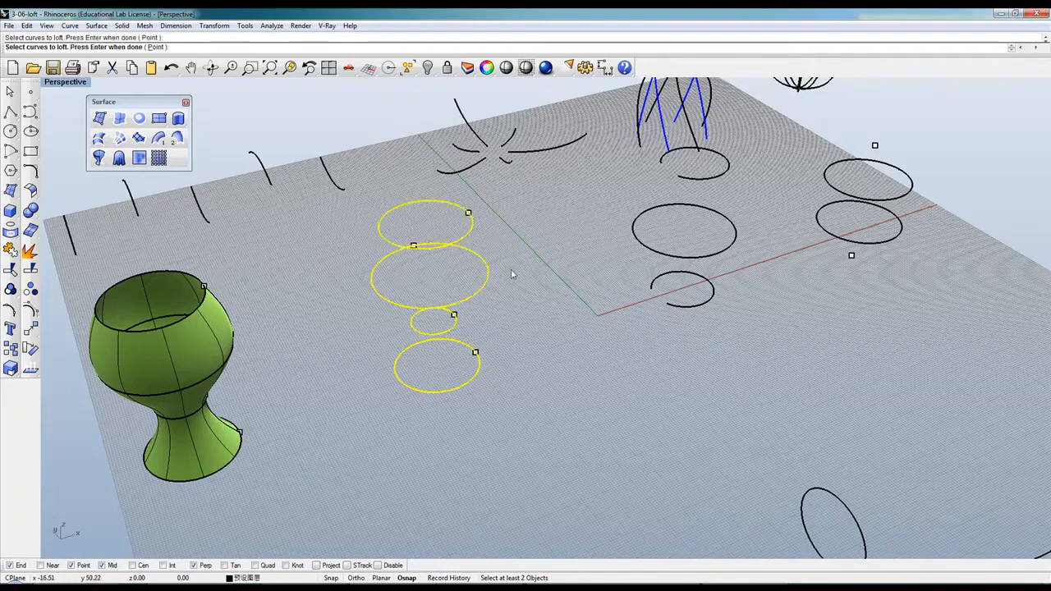
key(Return)
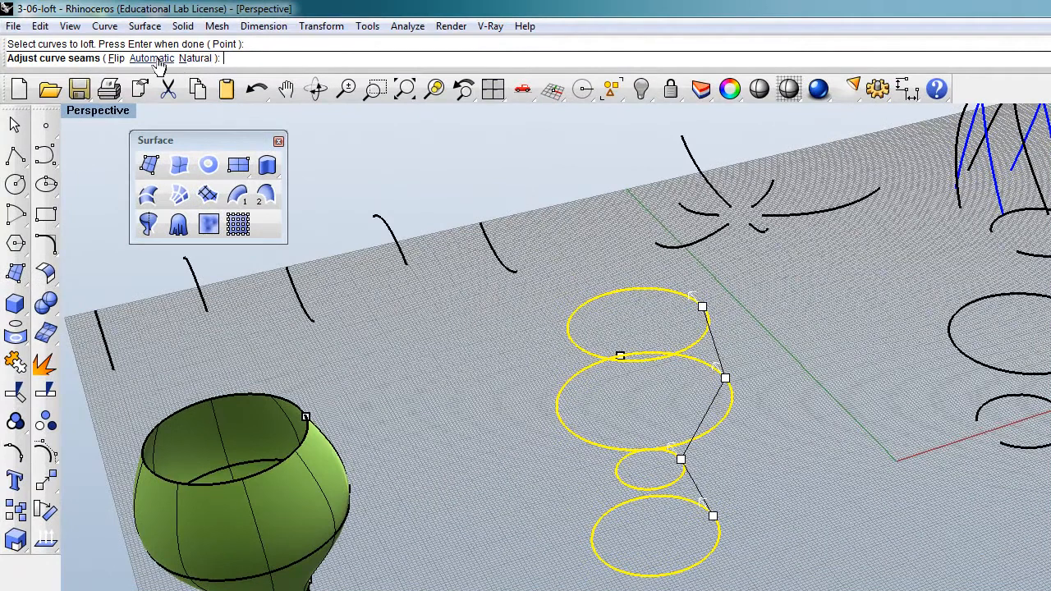
Flip the top circle's seam direction and flip it back to match the other circles.
click(116, 59)
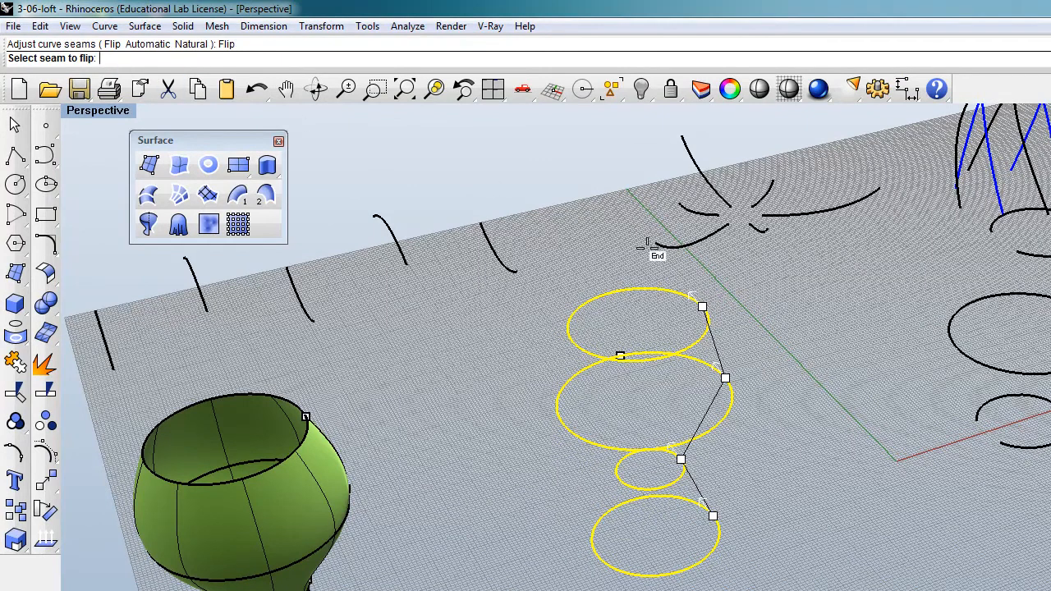
click(700, 304)
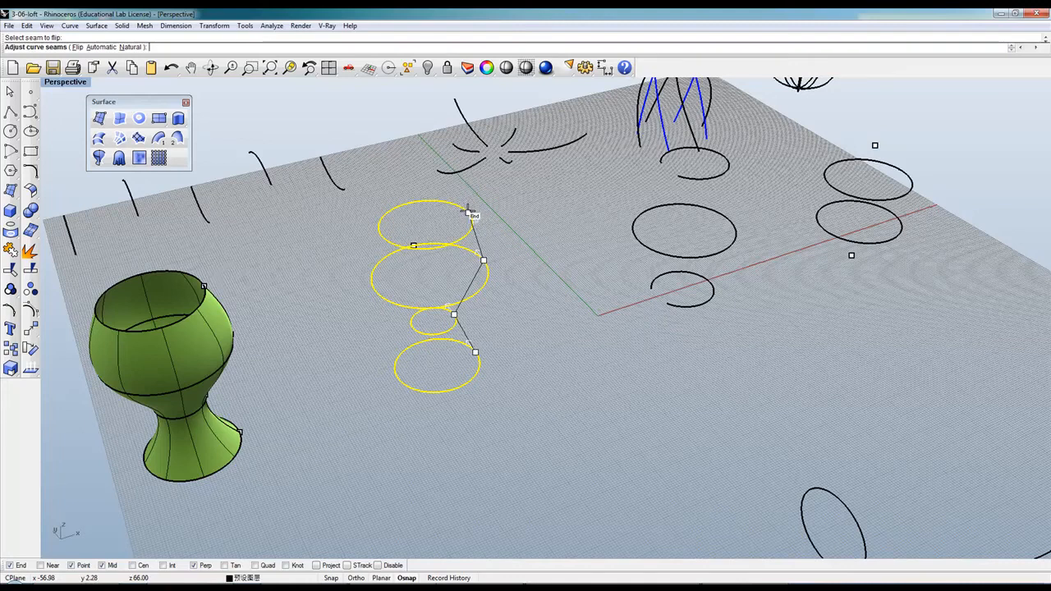
scroll(468, 213, up, 2)
scroll(470, 213, up, 3)
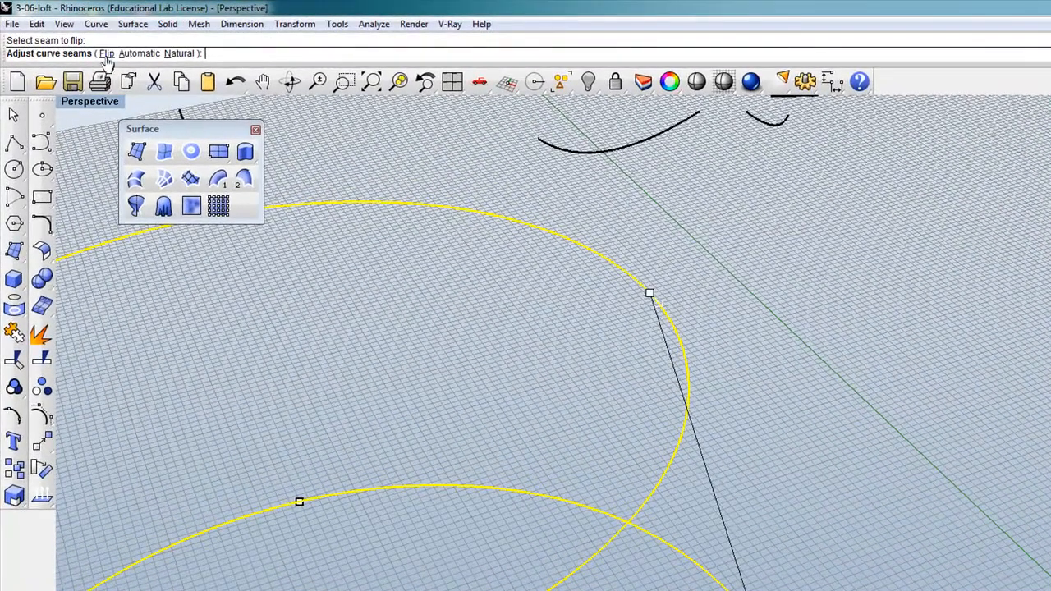
click(105, 56)
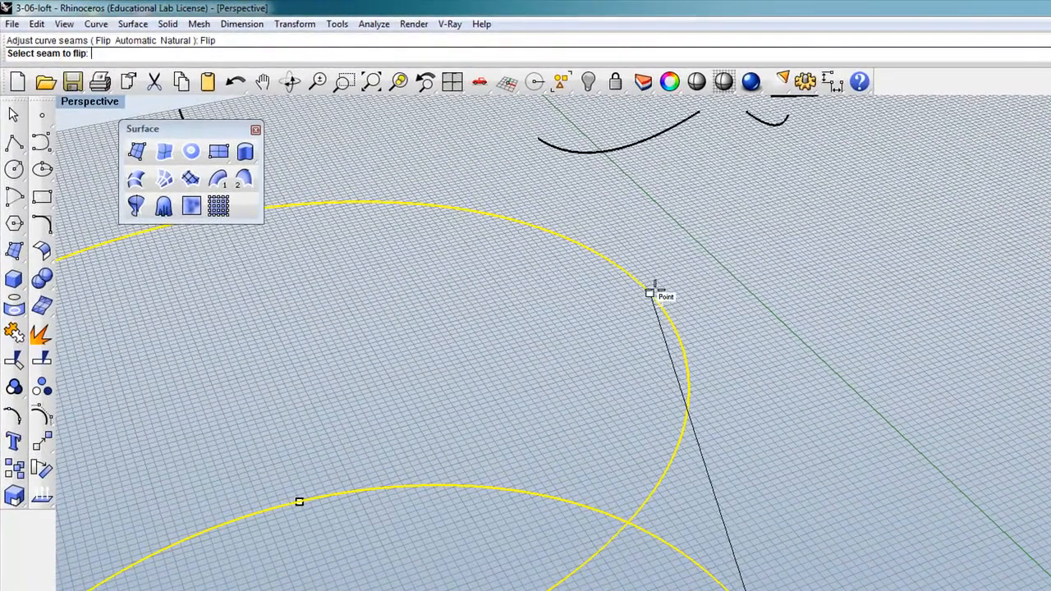
click(649, 293)
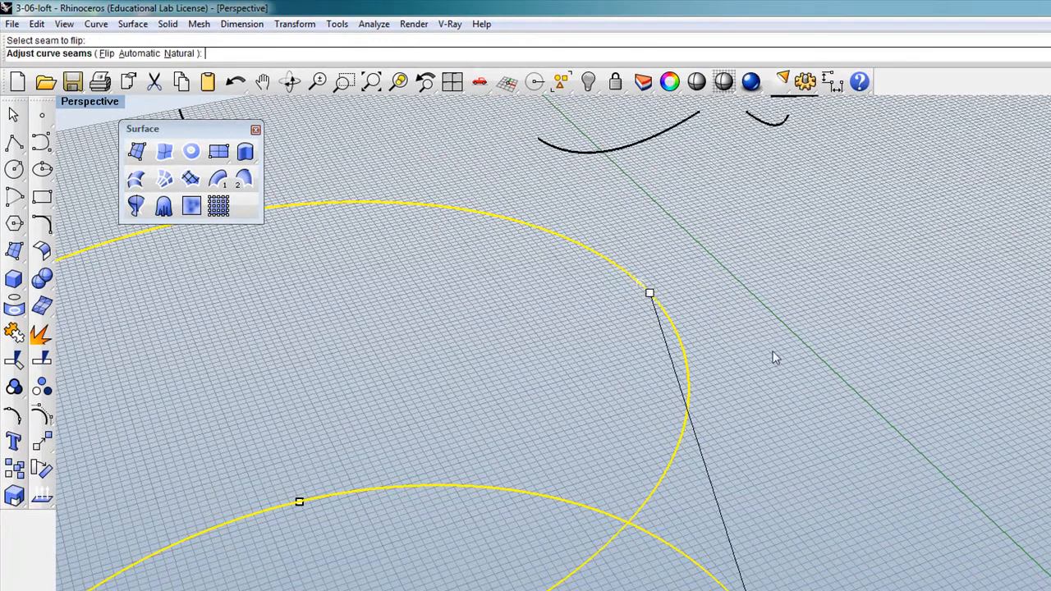
Accept the curve seams and move the Loft Options dialog beside the vase preview.
scroll(751, 348, down, 4)
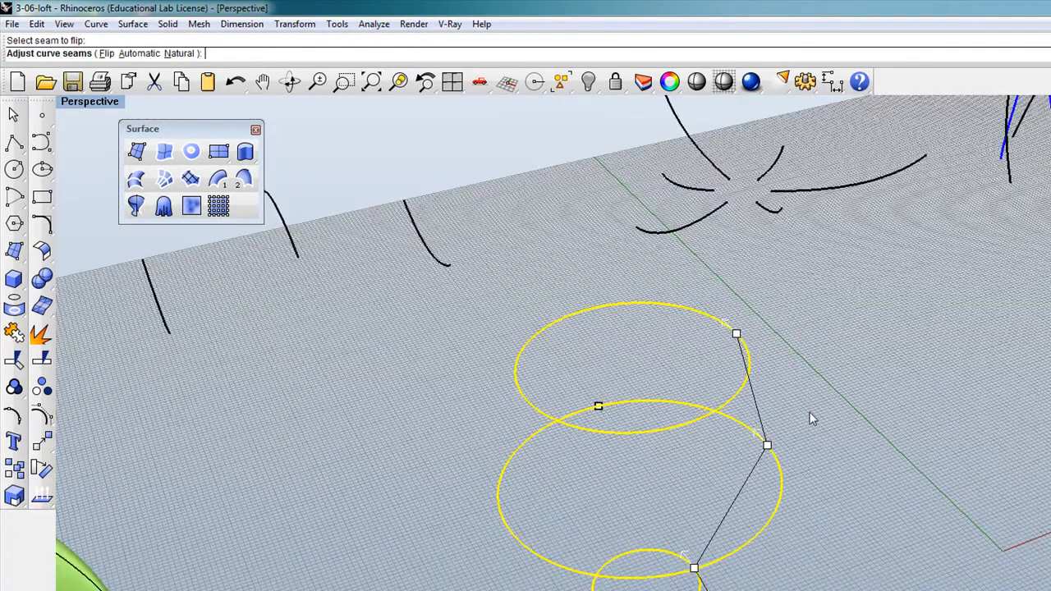
key(Return)
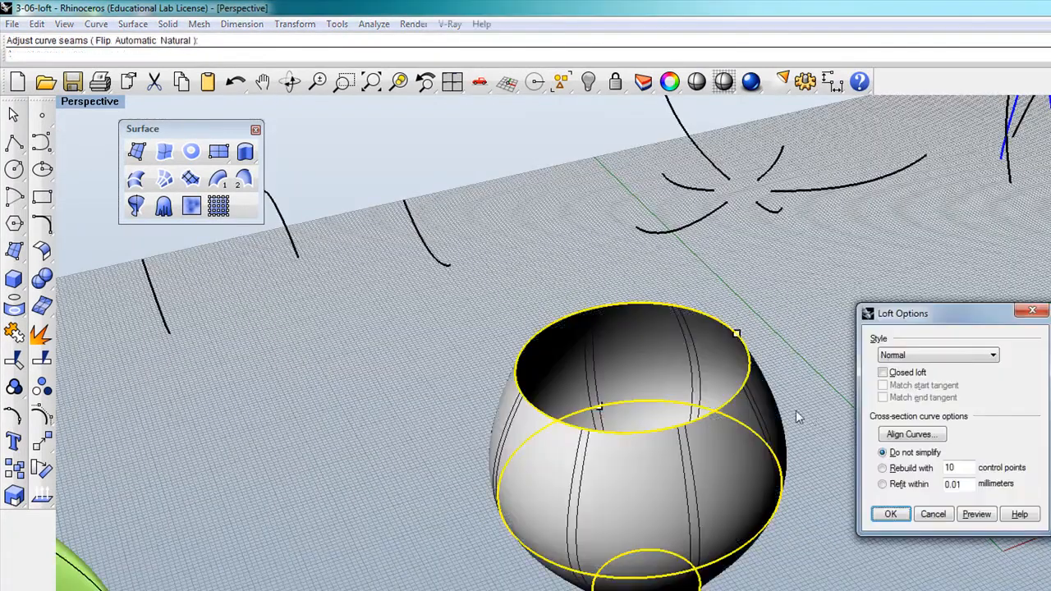
drag(893, 319, 810, 232)
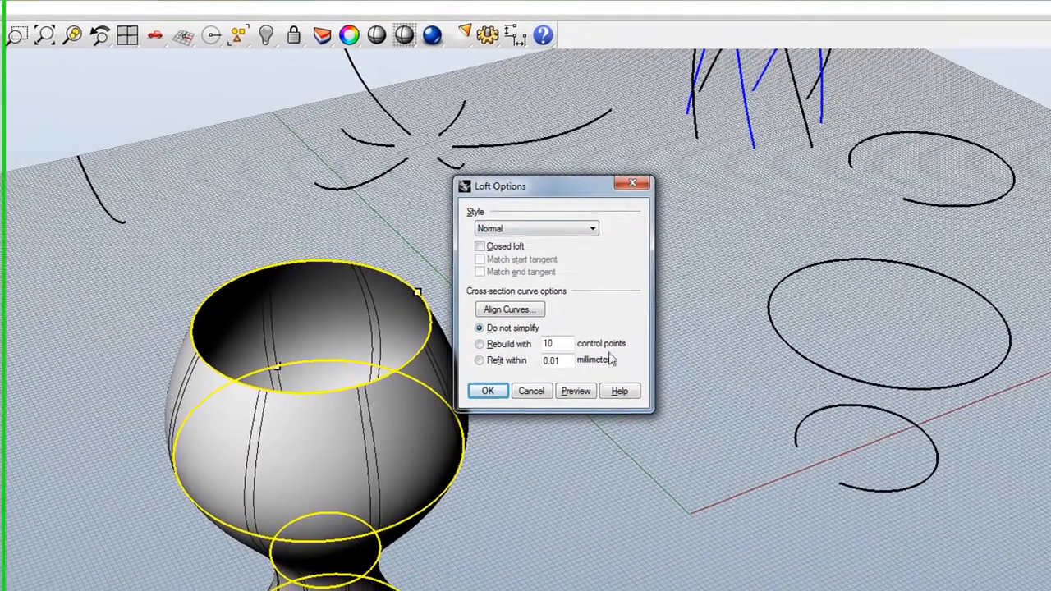
click(909, 271)
click(580, 227)
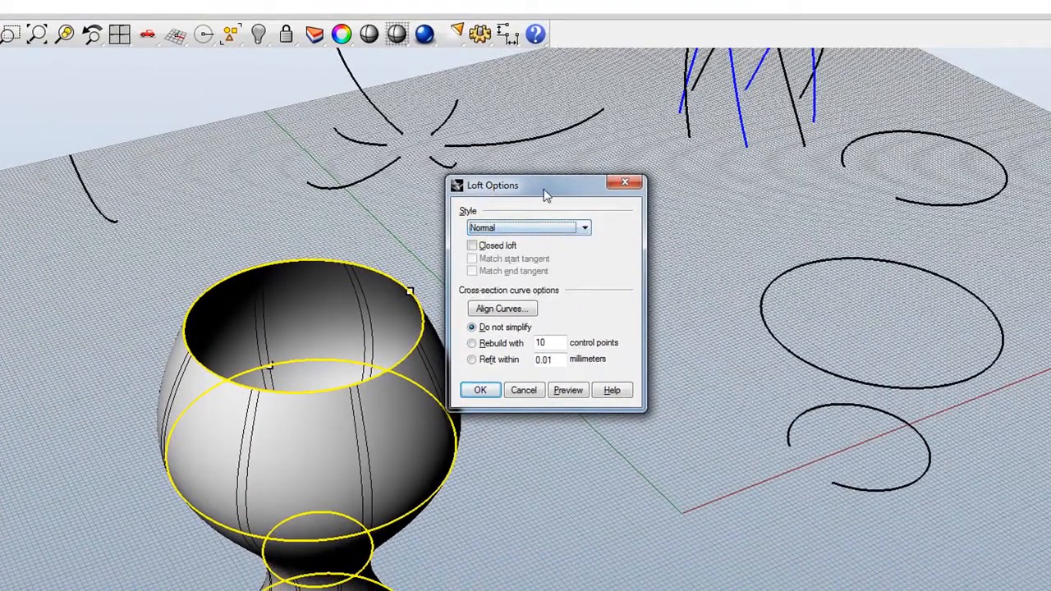
drag(548, 190, 498, 182)
Compare the available loft styles and create the surface with the Loose style and Do not simplify.
click(535, 222)
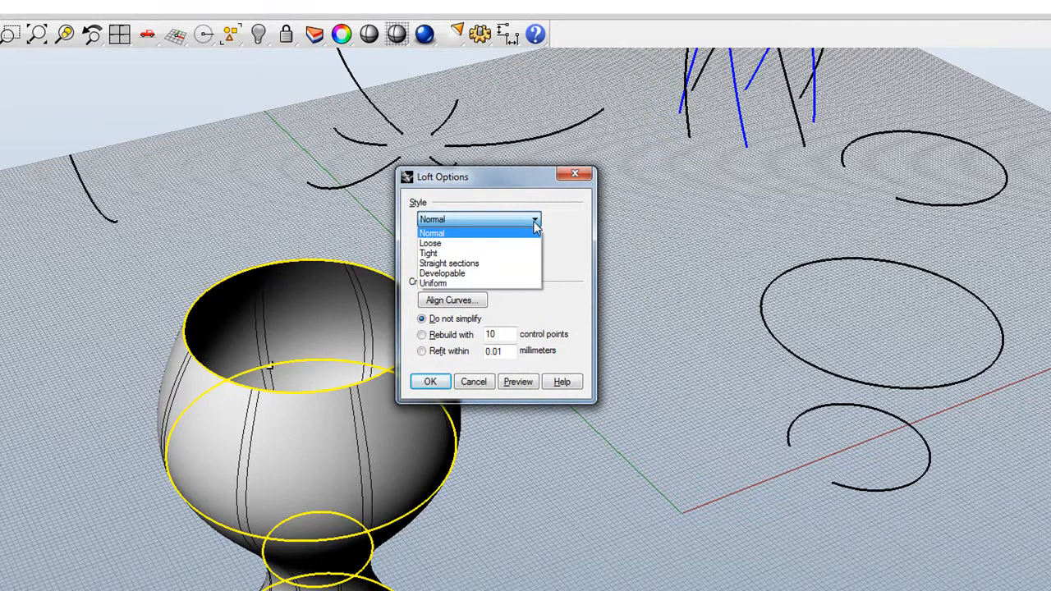
click(441, 243)
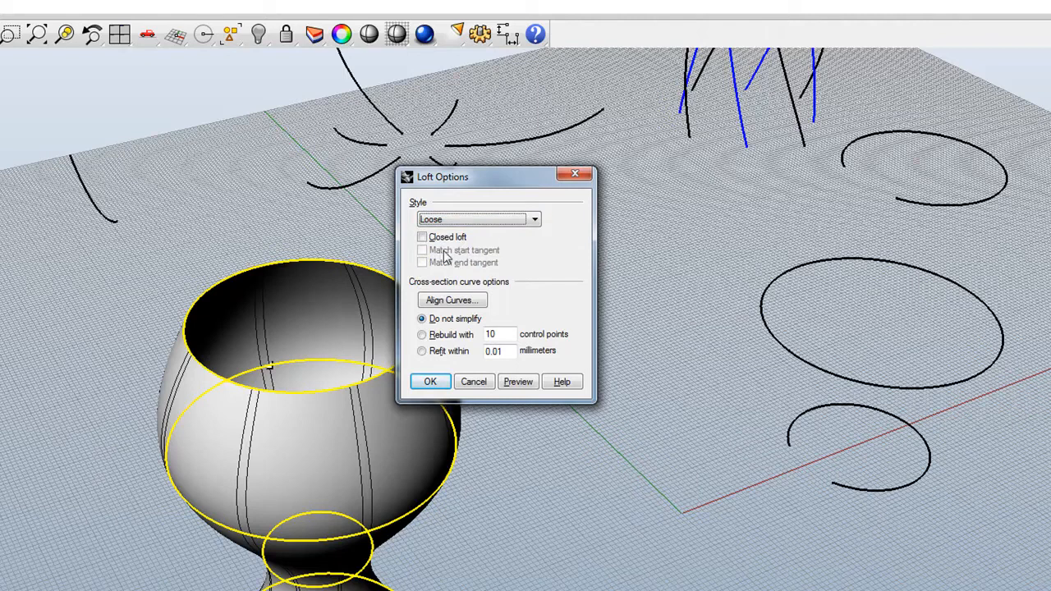
click(529, 220)
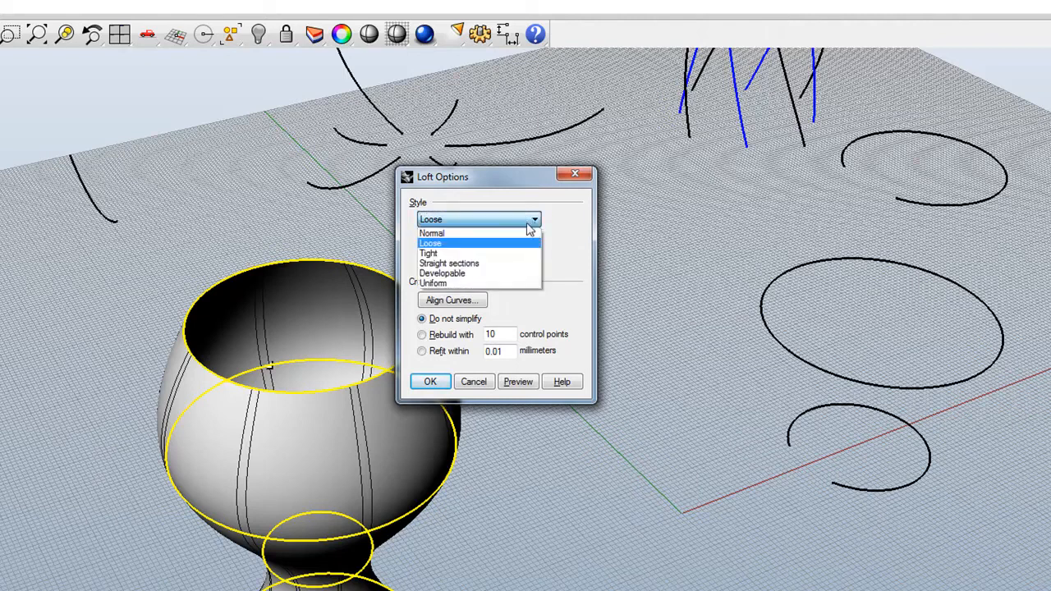
click(435, 234)
click(552, 226)
click(541, 248)
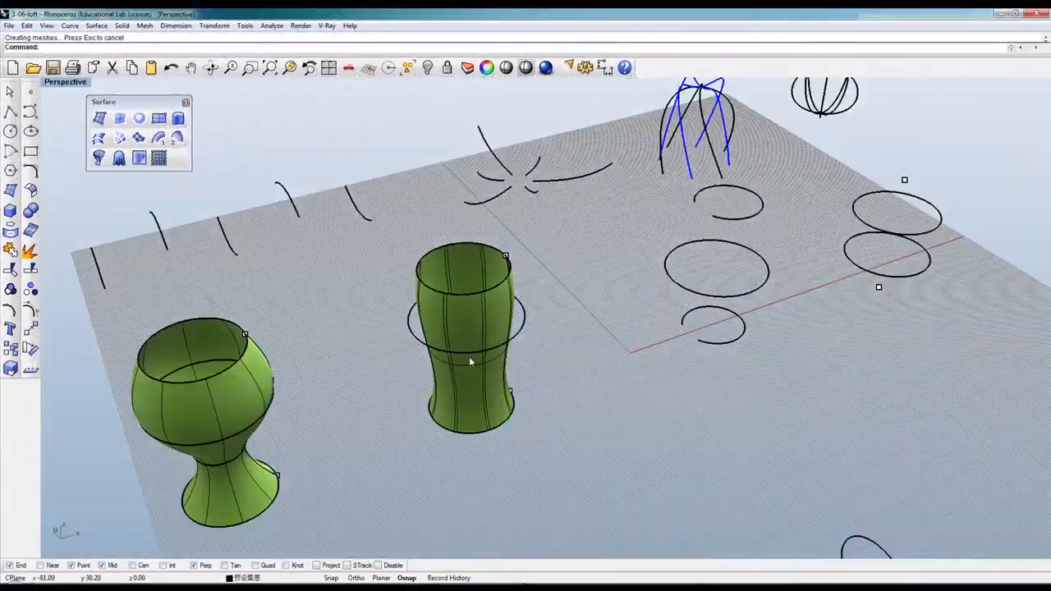
Examine how closely the Loose loft follows its four circles and select the lofted surface.
scroll(469, 359, up, 4)
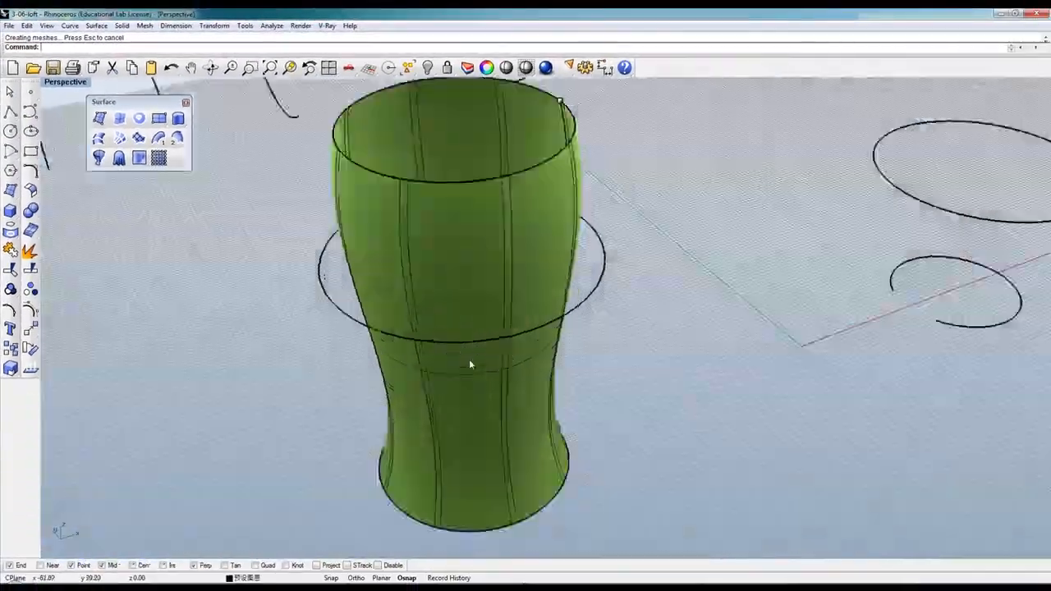
scroll(509, 353, down, 2)
scroll(509, 312, up, 1)
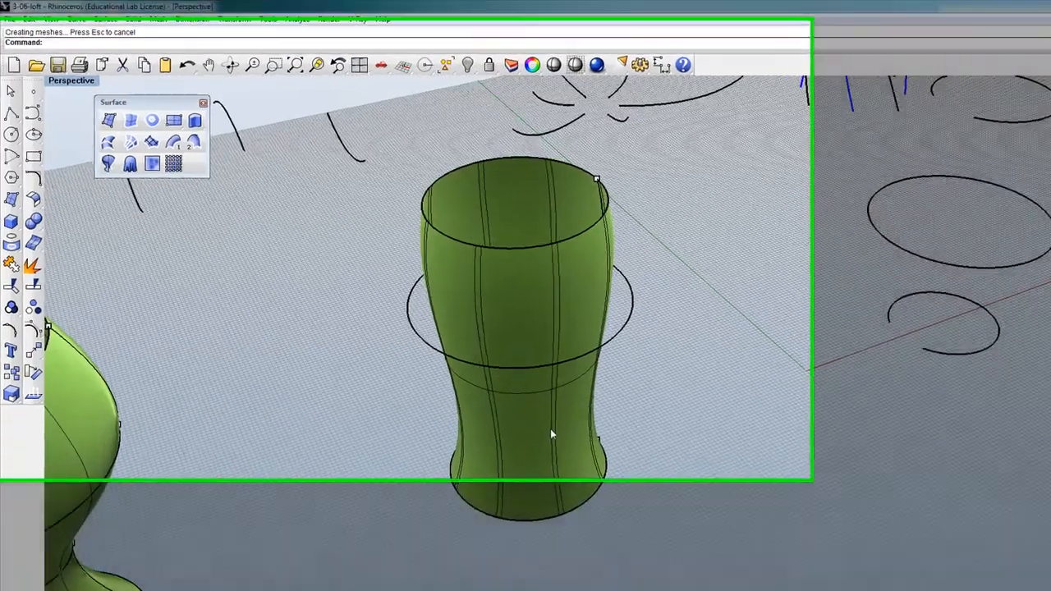
click(550, 429)
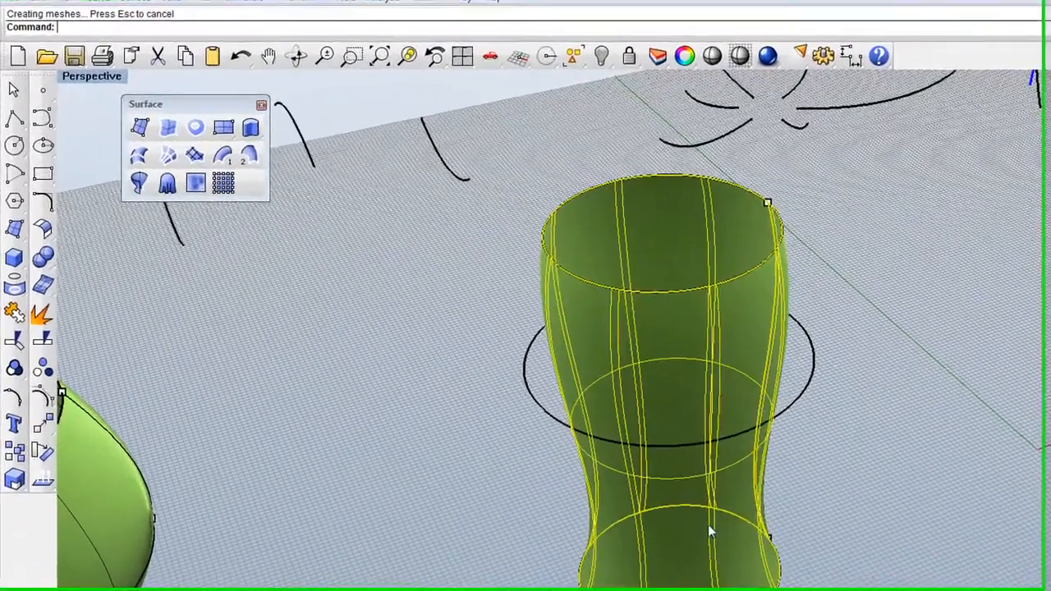
scroll(826, 517, down, 2)
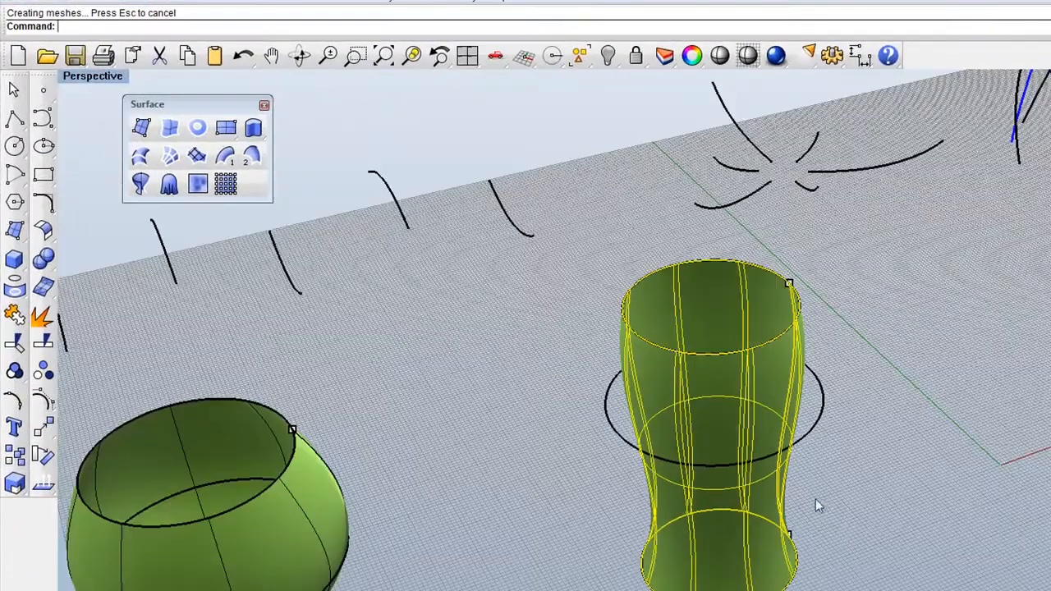
Delete the Loose lofted surface while keeping its four source circles.
scroll(598, 448, up, 3)
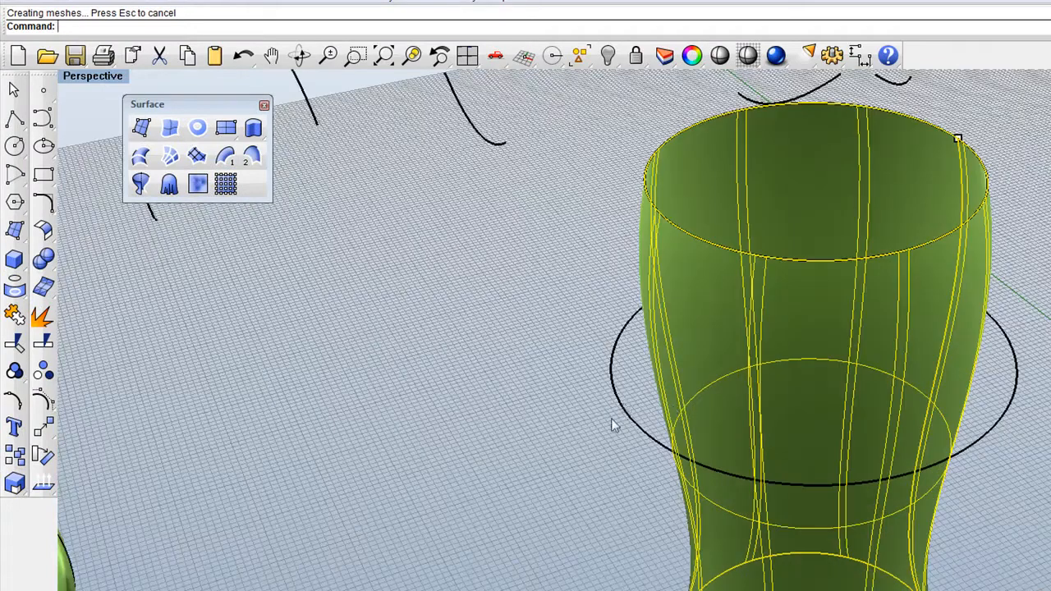
scroll(925, 495, down, 2)
click(1001, 523)
scroll(799, 427, down, 2)
scroll(852, 478, up, 4)
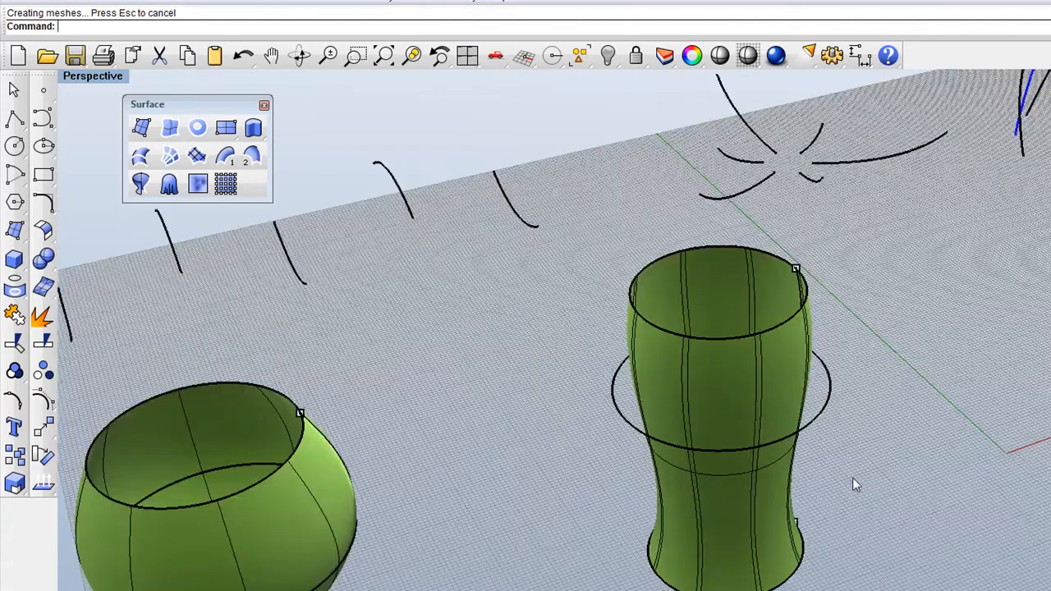
click(734, 391)
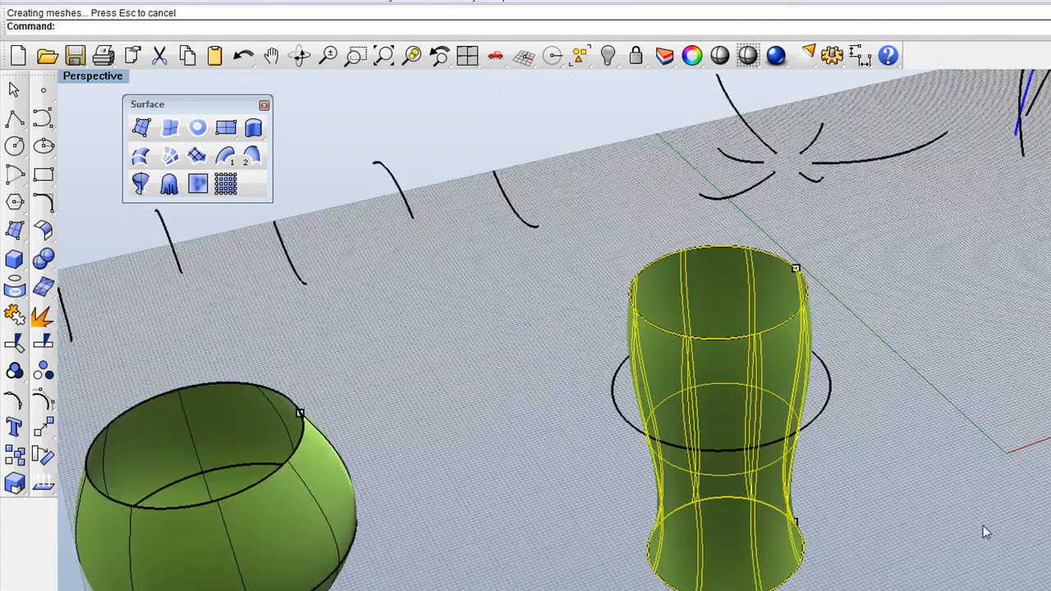
key(Delete)
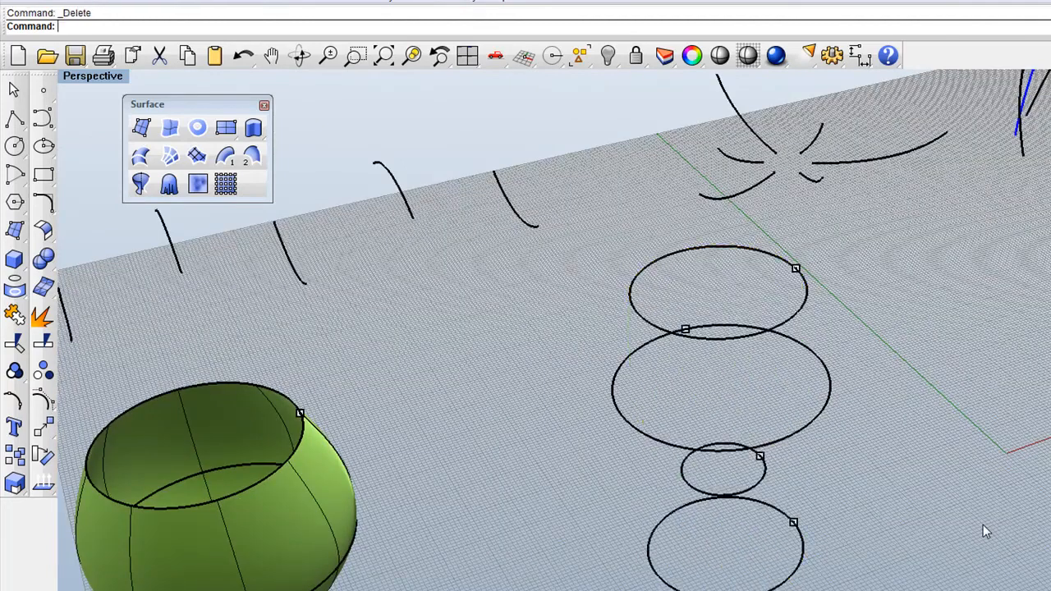
Loft the four circles in order from the bottom one to the top one, accepting their existing seams.
click(140, 156)
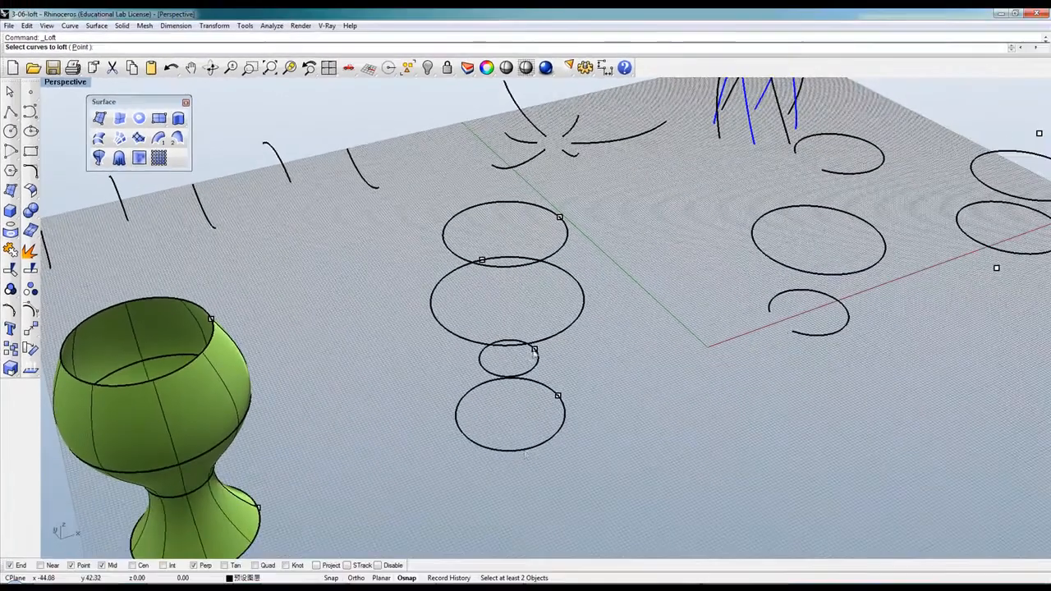
click(526, 451)
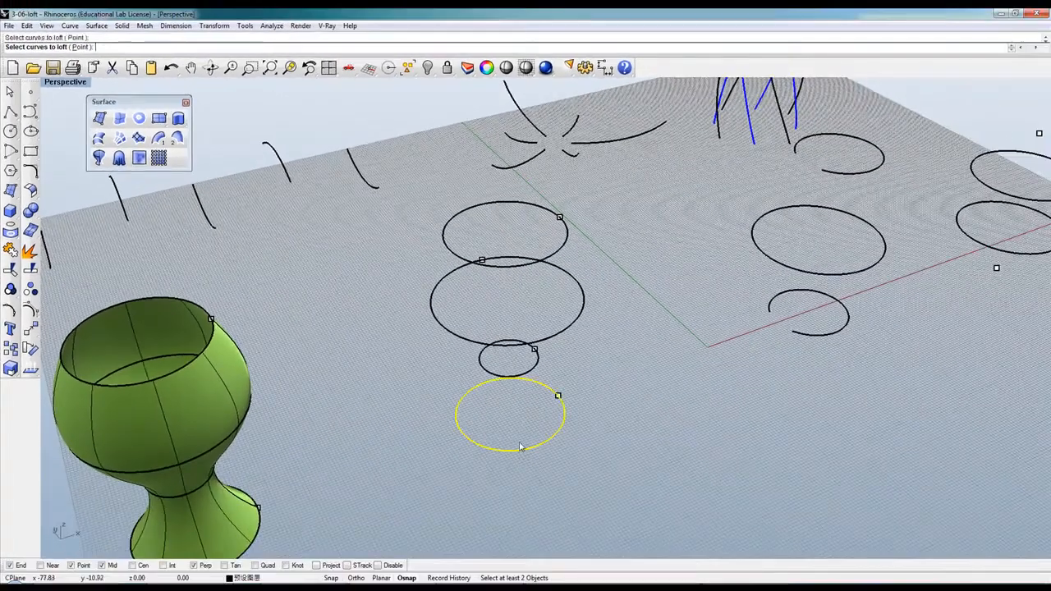
click(530, 372)
click(561, 330)
click(558, 261)
key(Return)
key(Return)
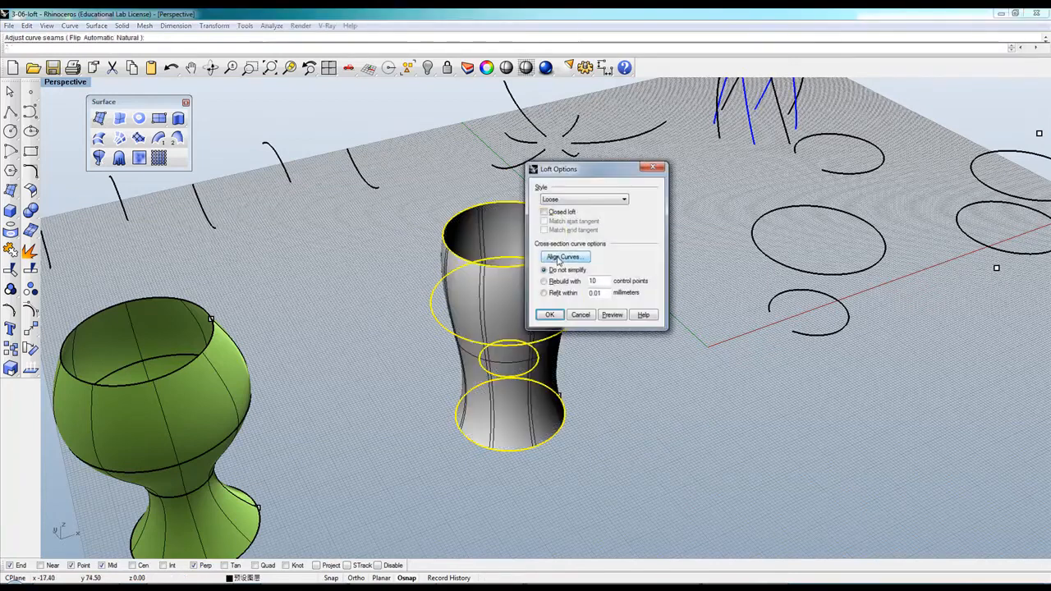
Set the loft style to Normal, turn on Closed loft and create the surface with Do not simplify.
click(615, 199)
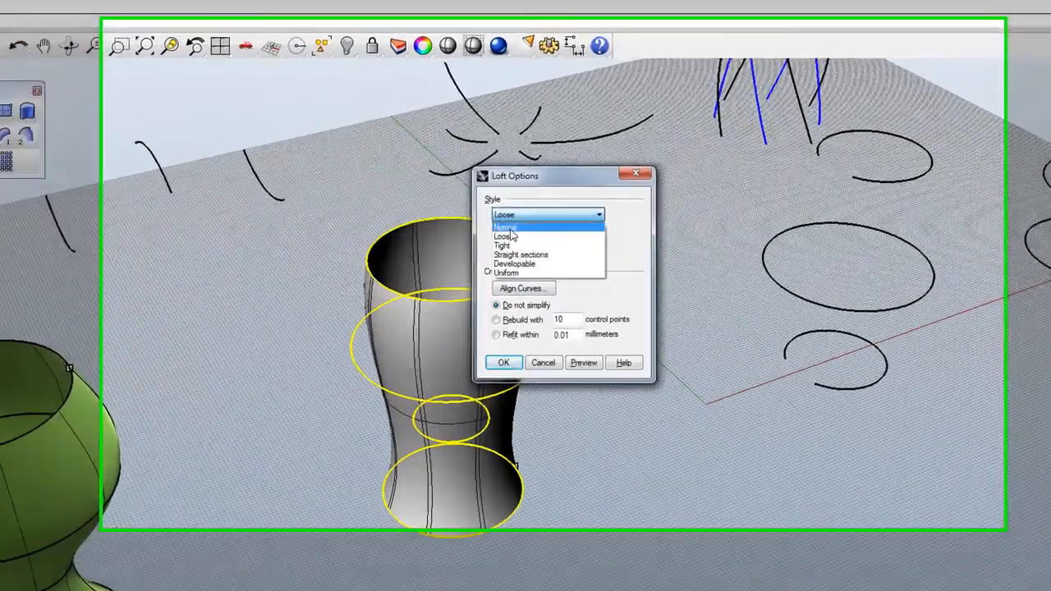
click(553, 208)
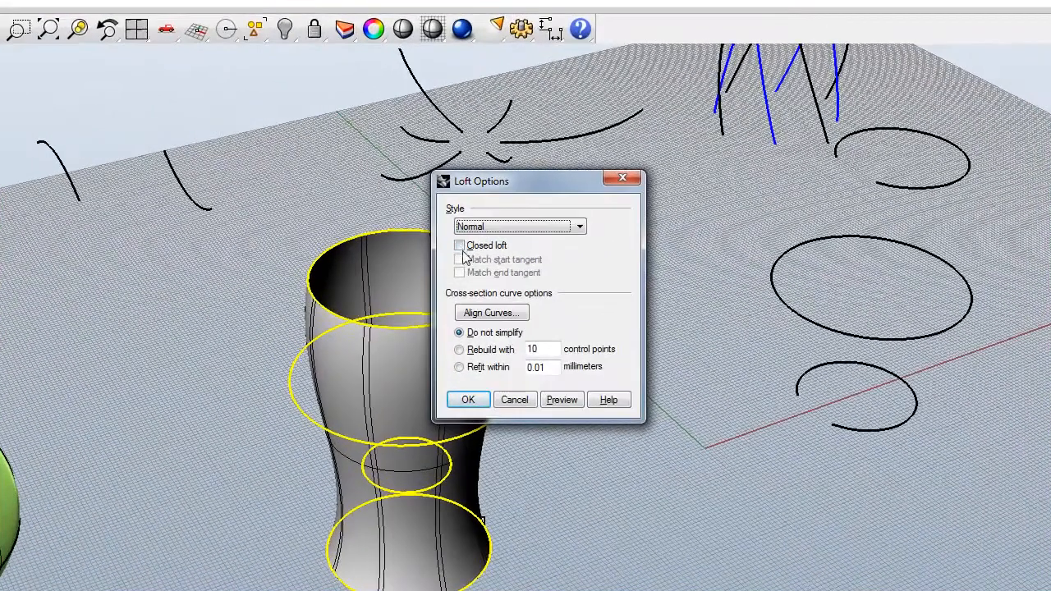
click(459, 247)
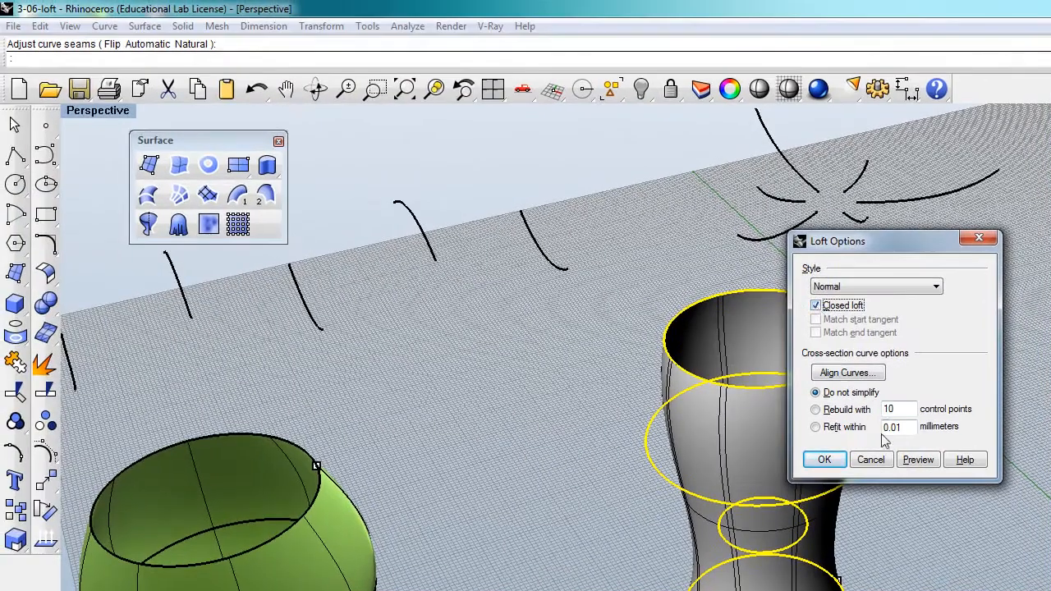
click(824, 460)
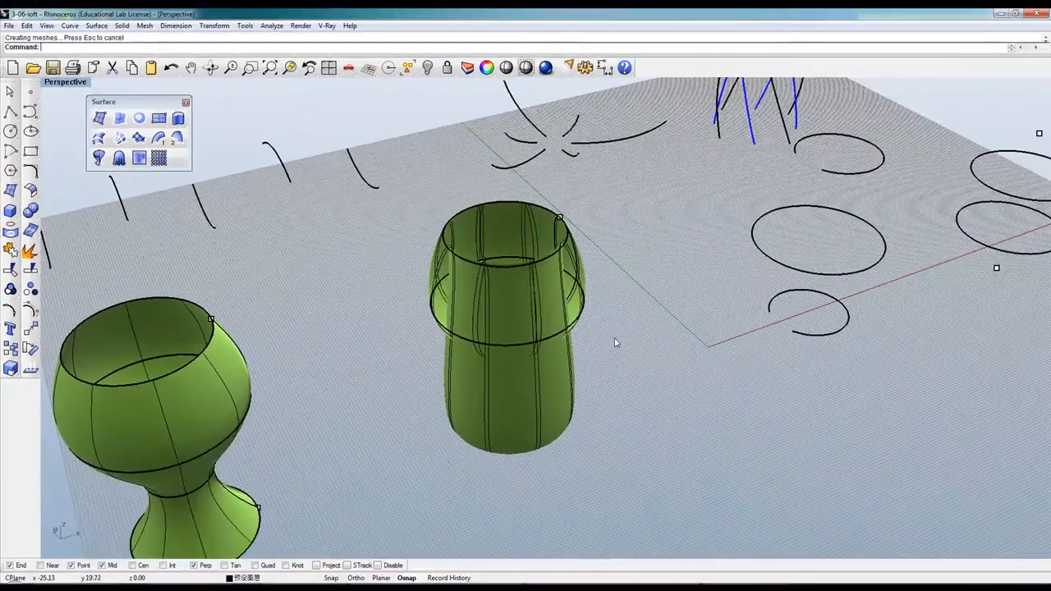
Examine from above how the closed loft joins the top and bottom circles through the vase's interior.
click(211, 69)
drag(460, 197, 525, 271)
key(Escape)
click(509, 417)
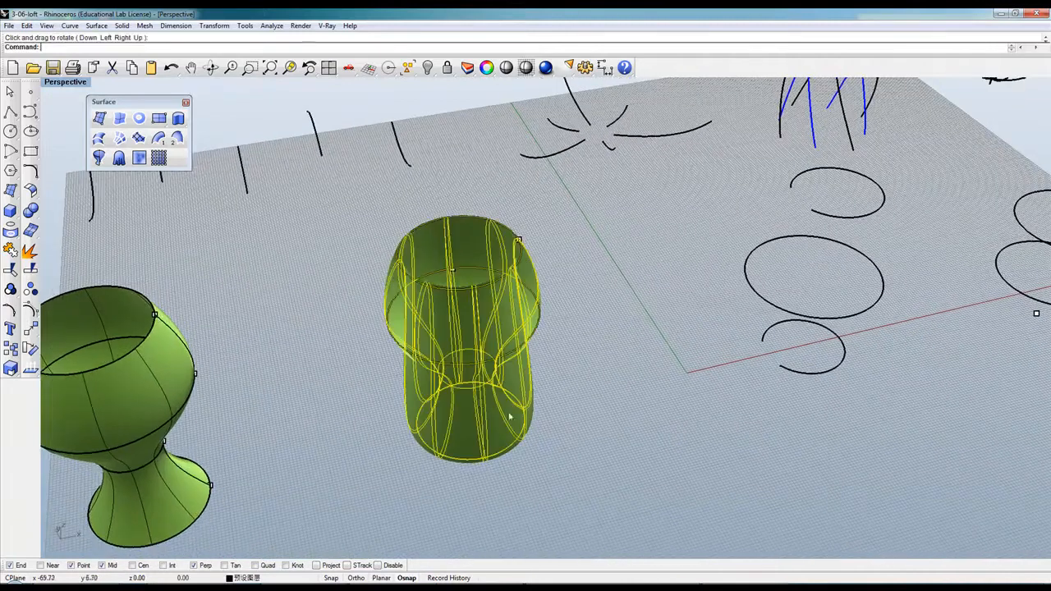
click(595, 431)
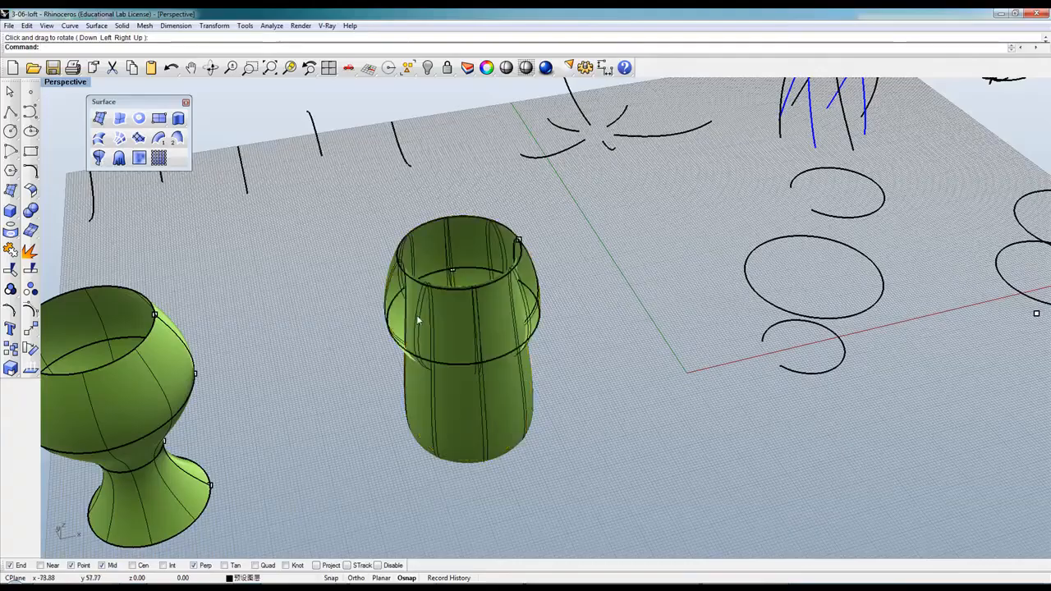
scroll(418, 316, up, 3)
right_drag(429, 326, 379, 241)
right_drag(568, 350, 597, 463)
Delete the closed loft surface from the four circles.
click(597, 462)
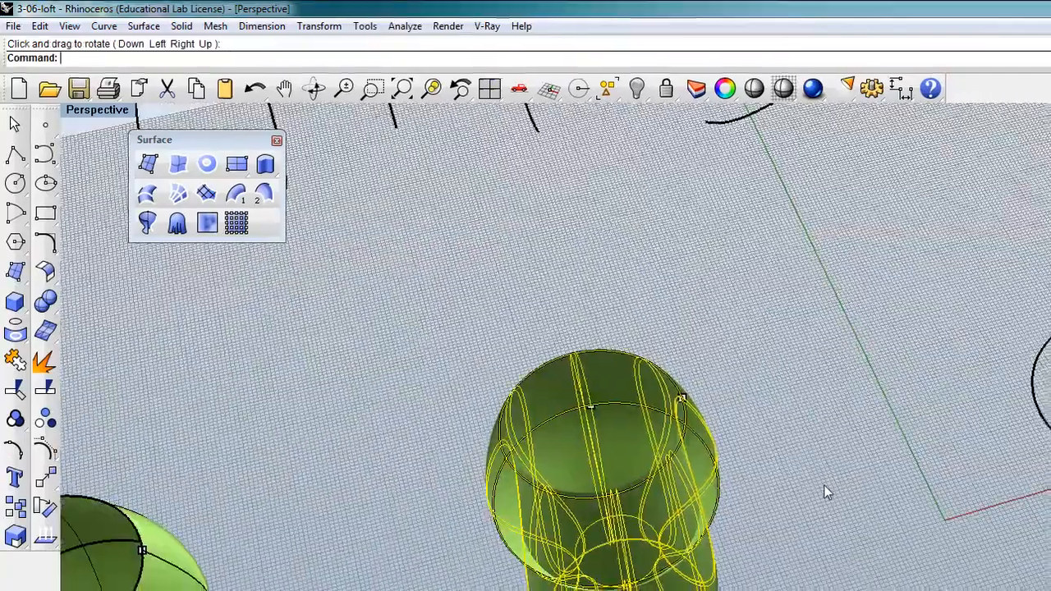
key(Delete)
scroll(553, 337, down, 5)
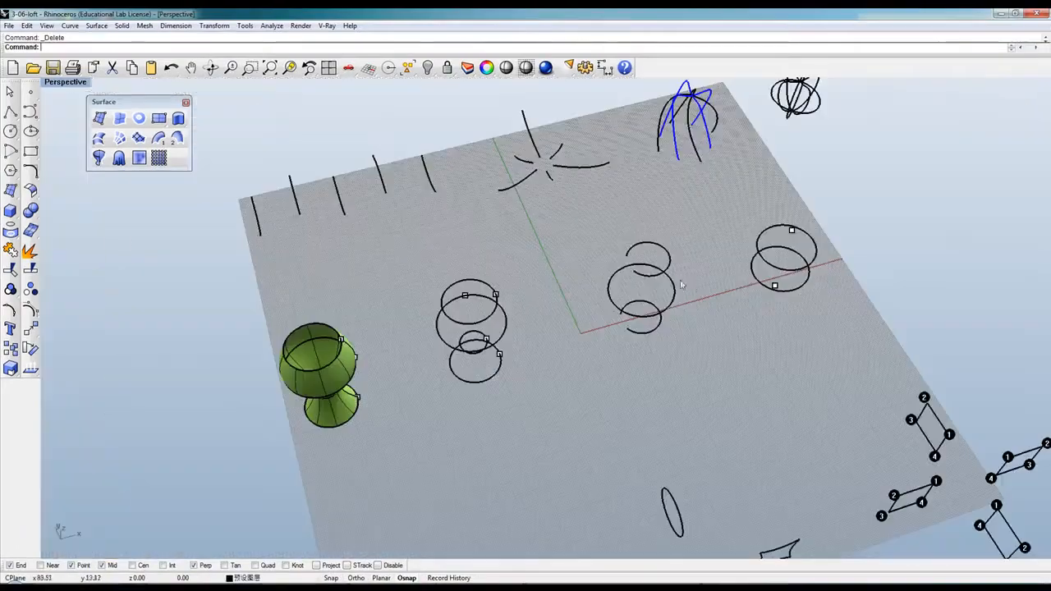
Examine the row of five open curves at the grid's edge, picking them one by one in order, and clear the selection.
scroll(689, 289, up, 2)
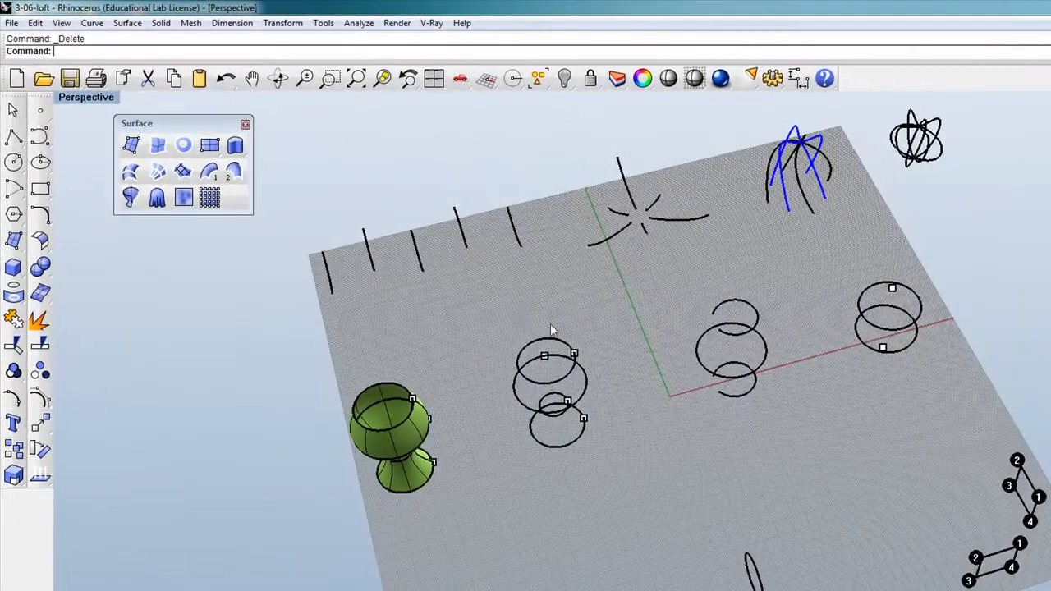
scroll(358, 236, up, 3)
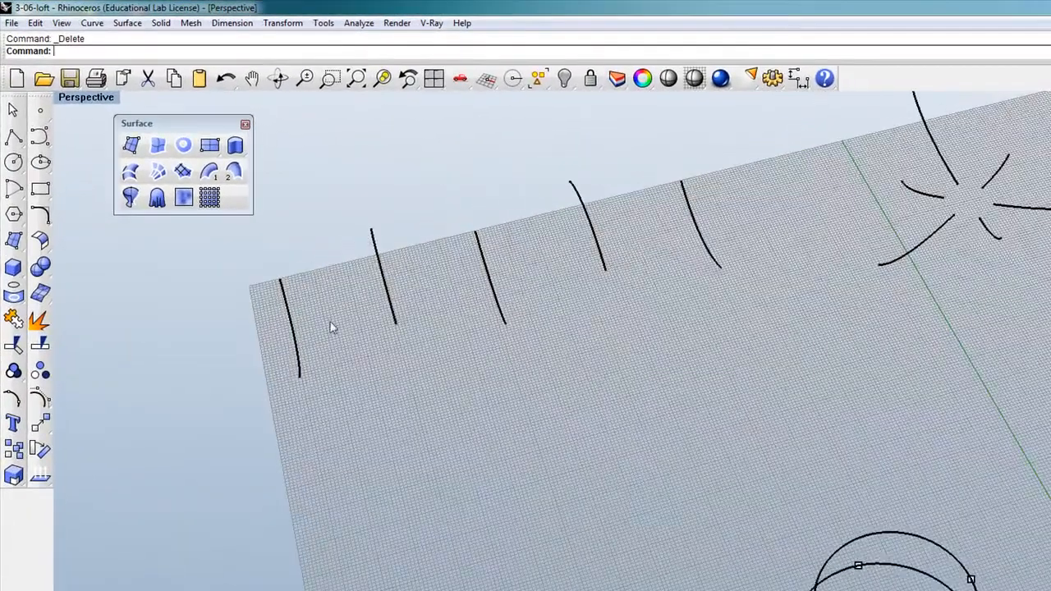
scroll(353, 271, down, 3)
click(280, 78)
drag(332, 249, 364, 333)
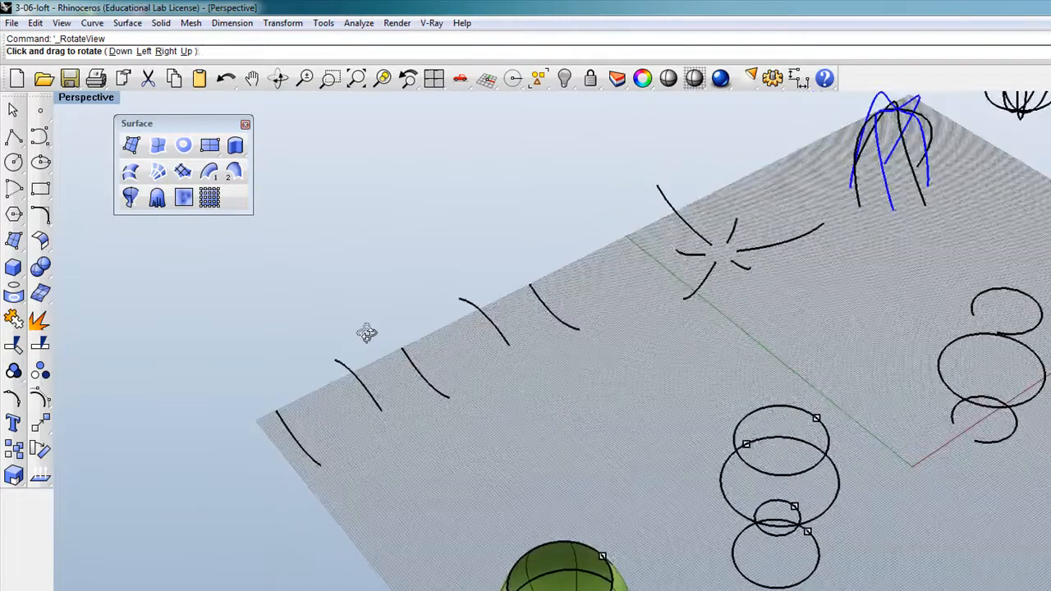
key(Return)
scroll(362, 422, up, 3)
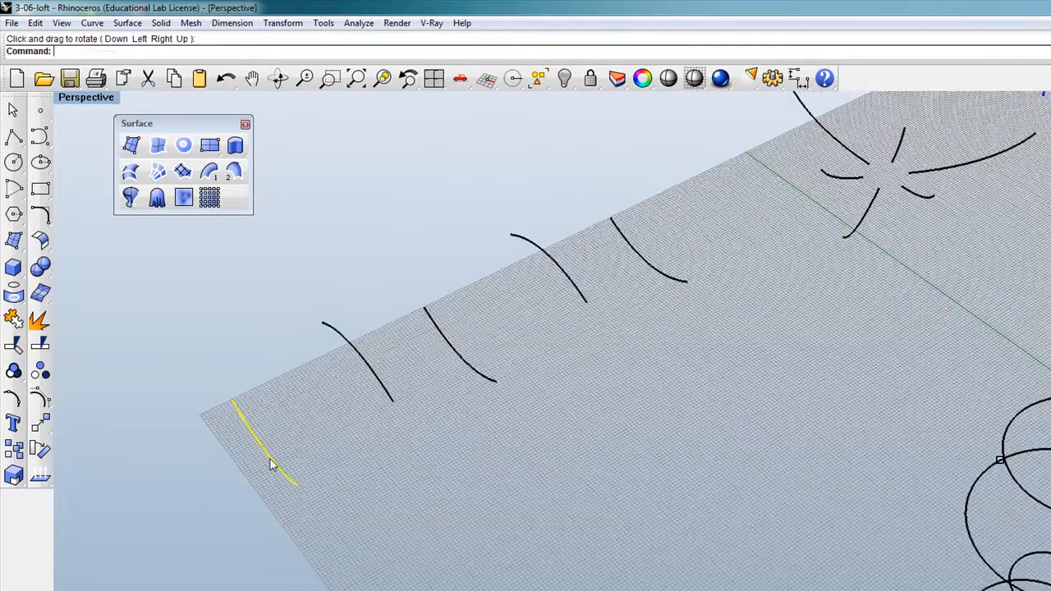
click(373, 369)
click(464, 358)
click(571, 278)
click(650, 261)
key(Escape)
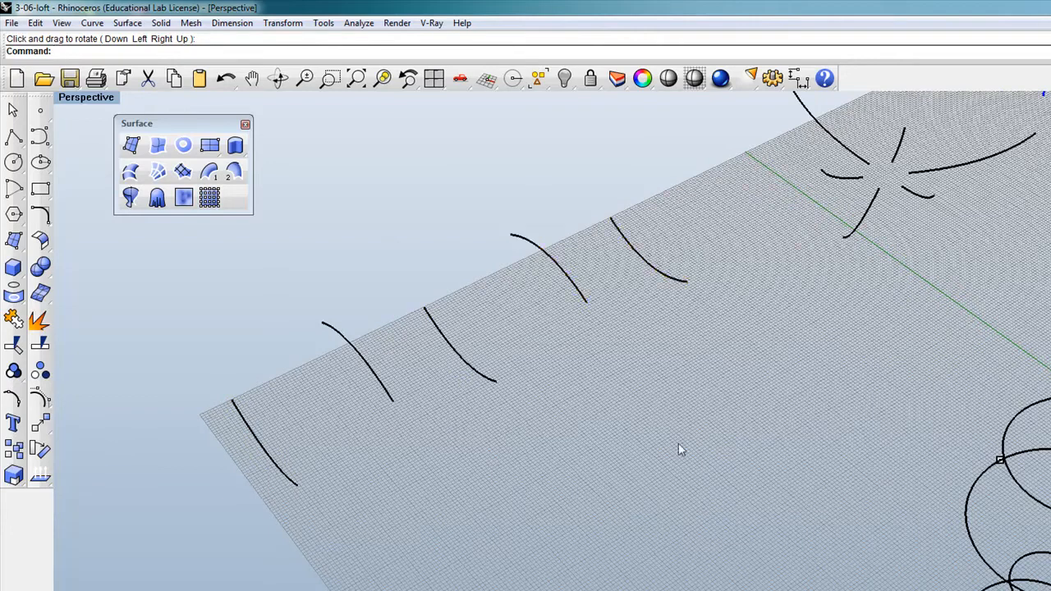
Move the five open curves off the grid along Y using the Right view in the four-view layout, and enlarge the Perspective view.
scroll(611, 385, down, 4)
drag(651, 434, 407, 265)
double_click(113, 98)
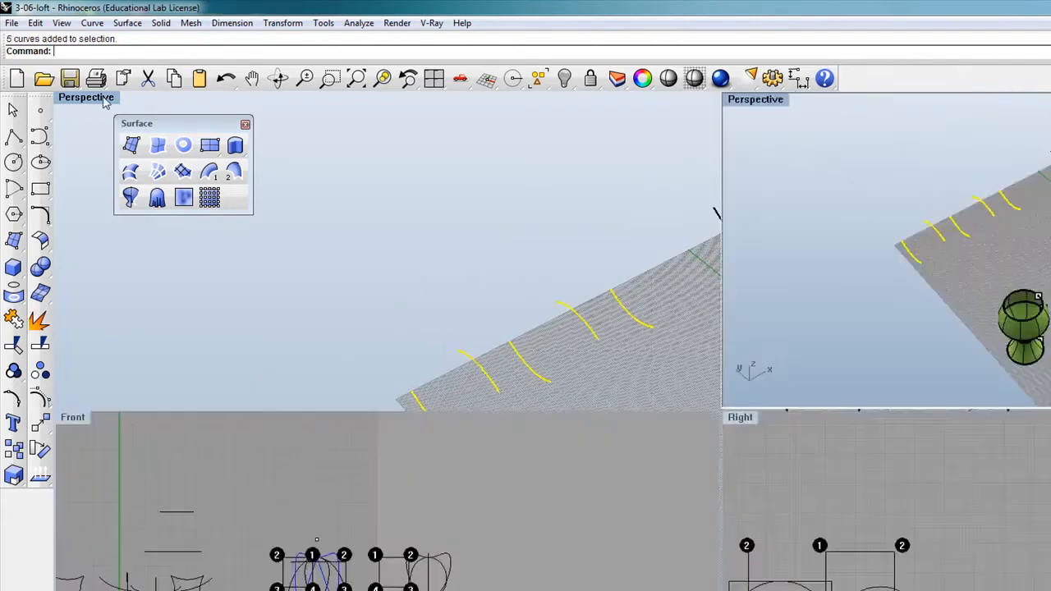
scroll(476, 529, down, 5)
scroll(428, 563, up, 4)
scroll(927, 530, down, 5)
scroll(989, 541, up, 4)
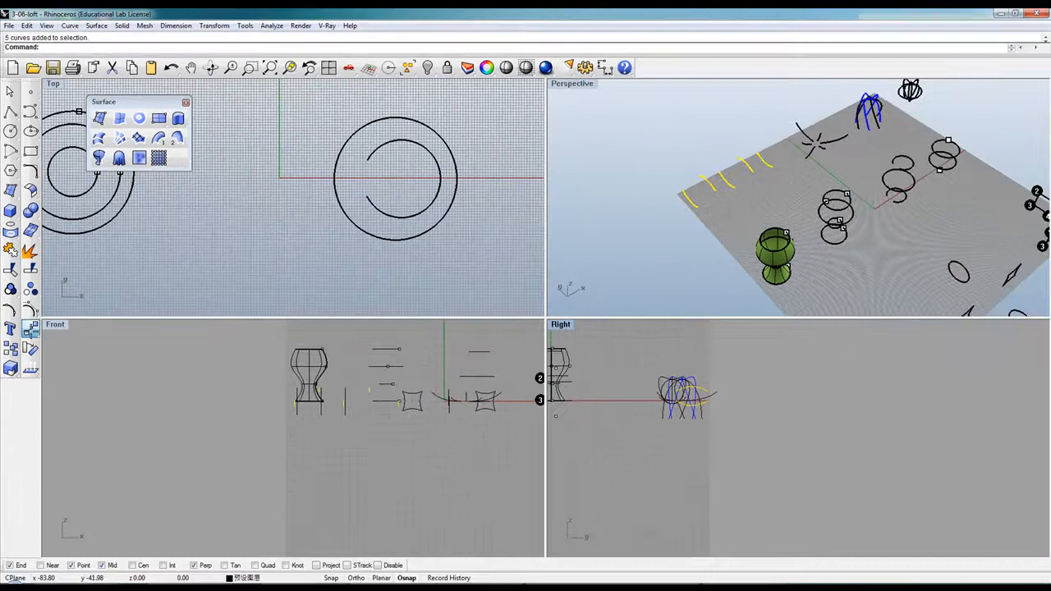
click(30, 328)
click(657, 517)
click(779, 518)
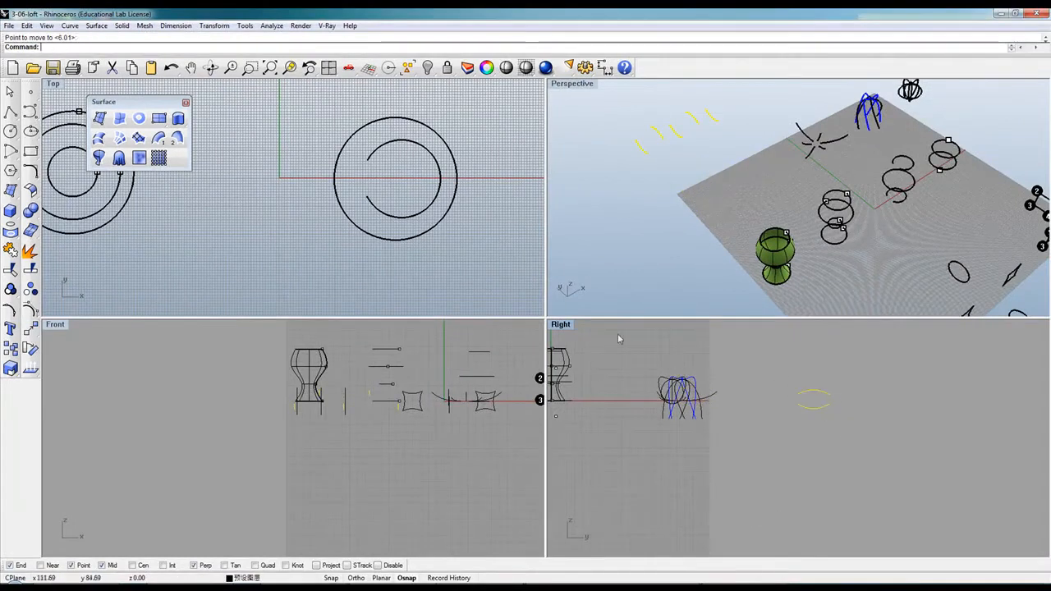
drag(478, 323, 478, 335)
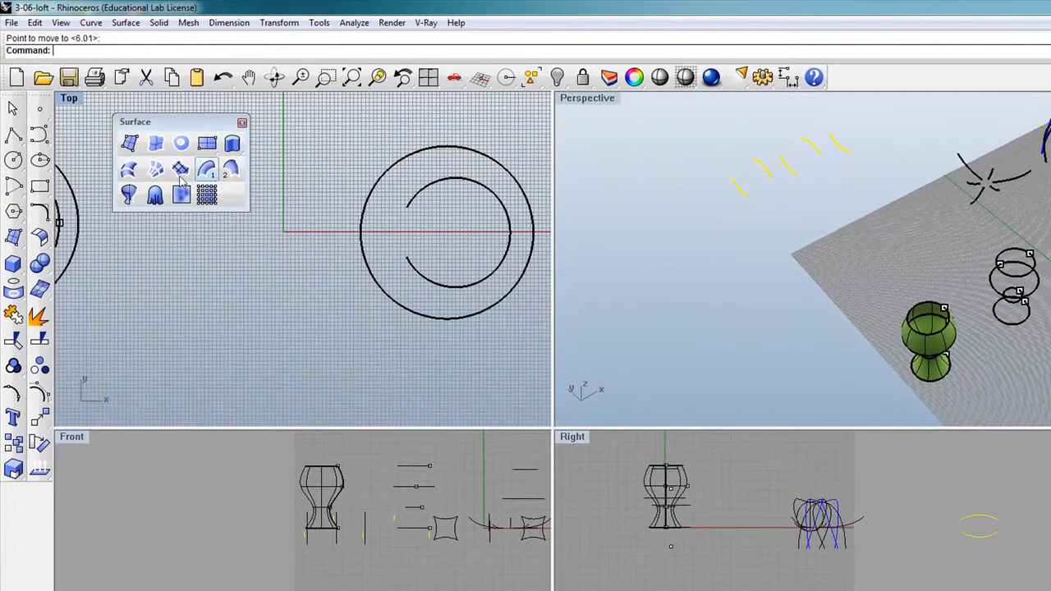
Try to loft the five moved open curves and clear the selection.
click(121, 162)
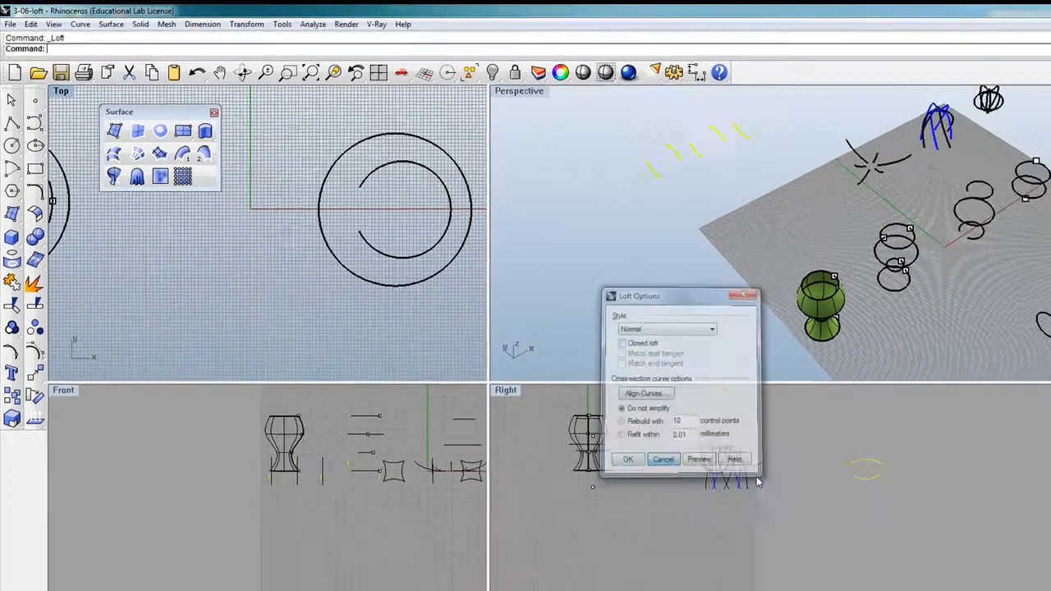
click(749, 515)
Move the six radially arranged curves horizontally in the Front view to empty space beyond the grid, and deselect them.
scroll(636, 156, up, 5)
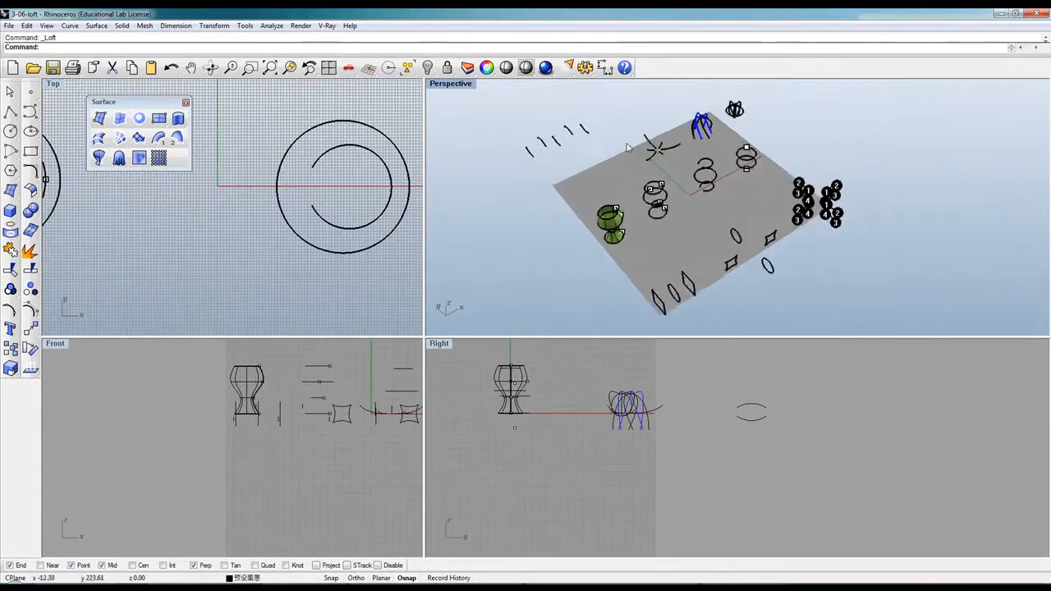
click(635, 155)
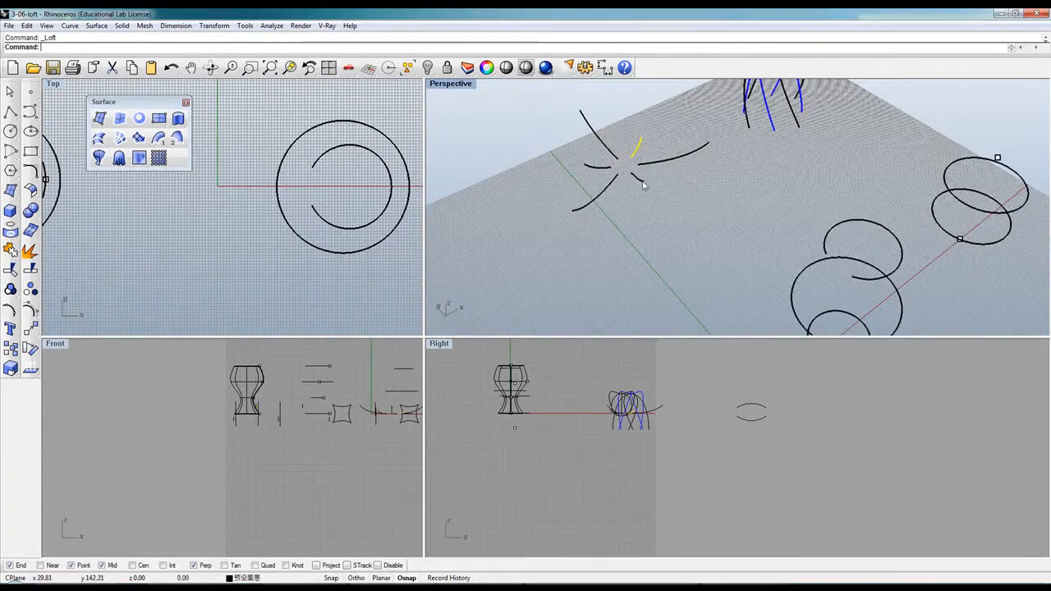
scroll(644, 181, down, 3)
drag(661, 201, 581, 137)
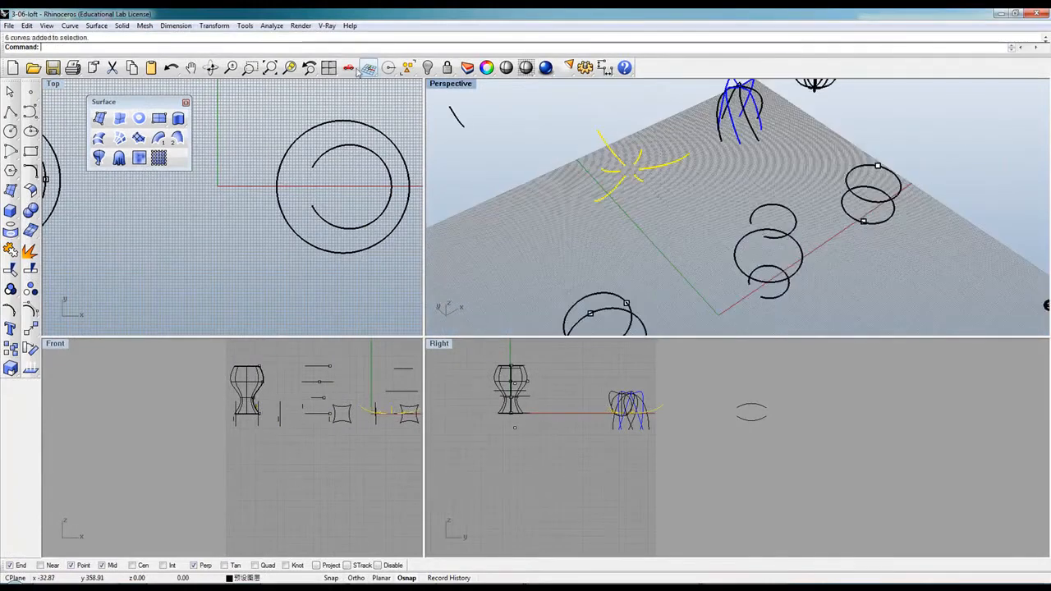
click(211, 68)
drag(662, 198, 328, 177)
scroll(293, 422, down, 6)
scroll(317, 421, up, 6)
scroll(318, 419, down, 3)
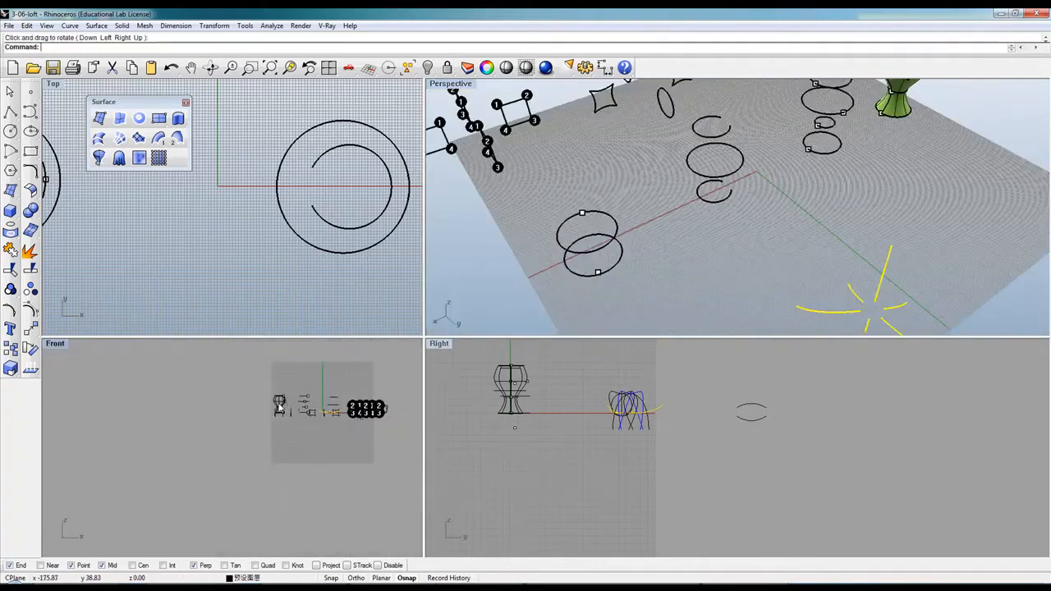
click(30, 328)
click(353, 466)
click(246, 462)
scroll(251, 403, up, 6)
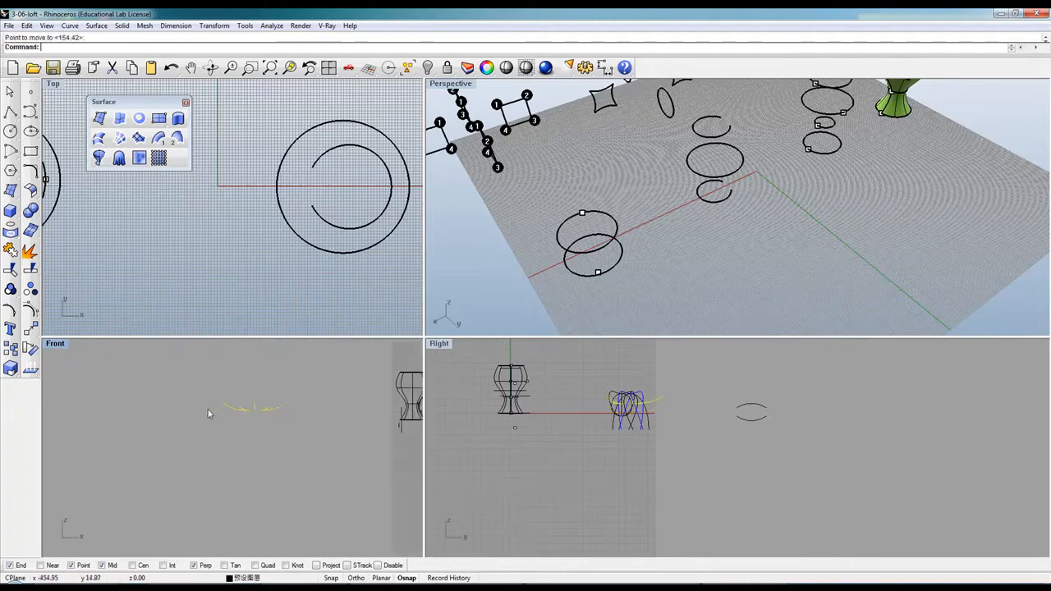
key(Escape)
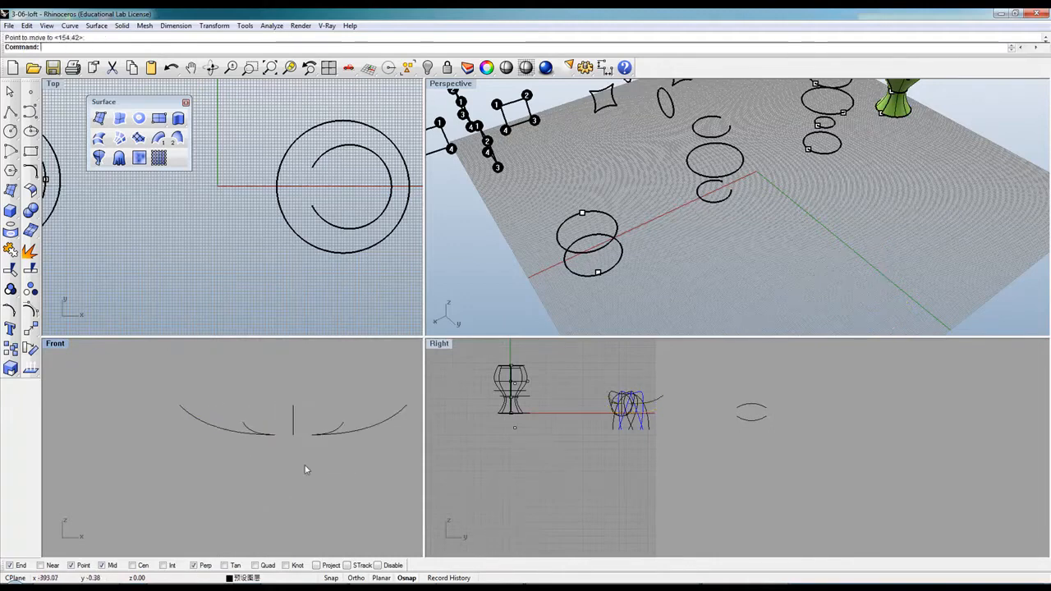
Examine the six radially arranged curves in the Perspective view, picking them one by one, and clear the selection.
scroll(650, 246, down, 8)
scroll(816, 276, down, 4)
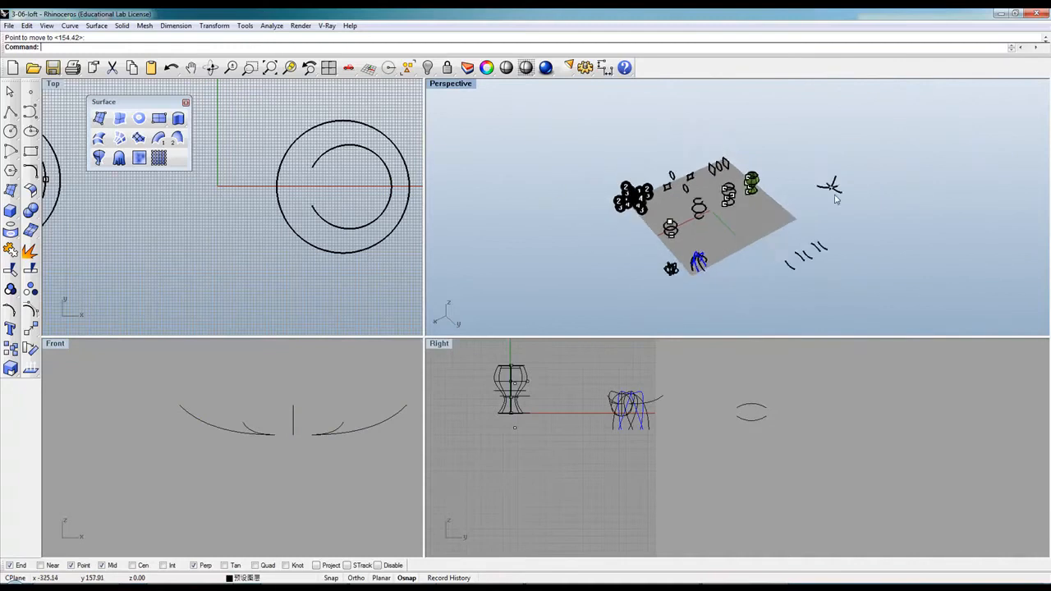
scroll(838, 193, up, 8)
scroll(838, 190, up, 2)
click(828, 210)
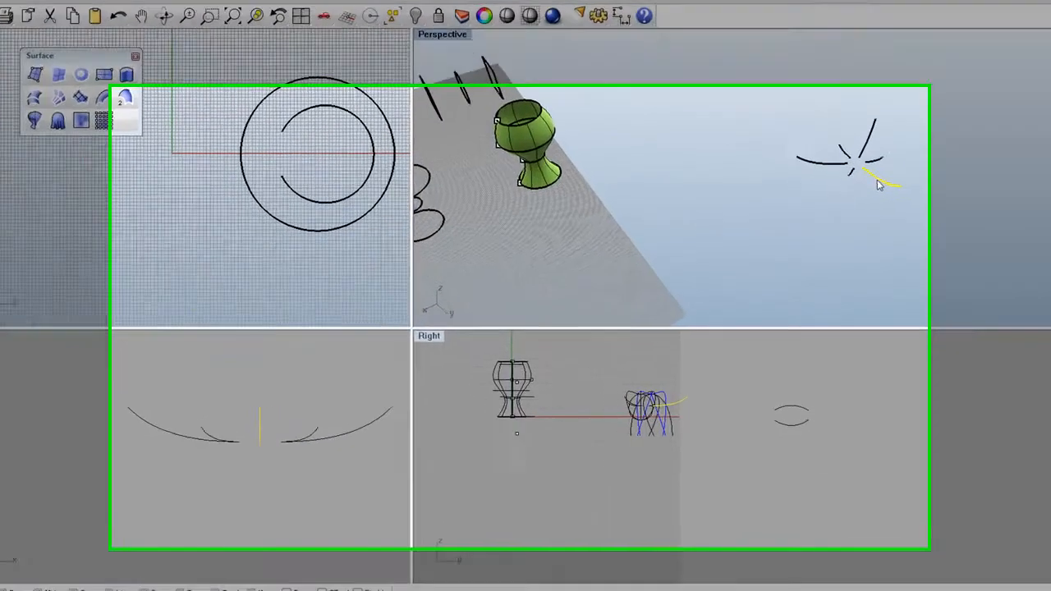
click(820, 191)
click(816, 173)
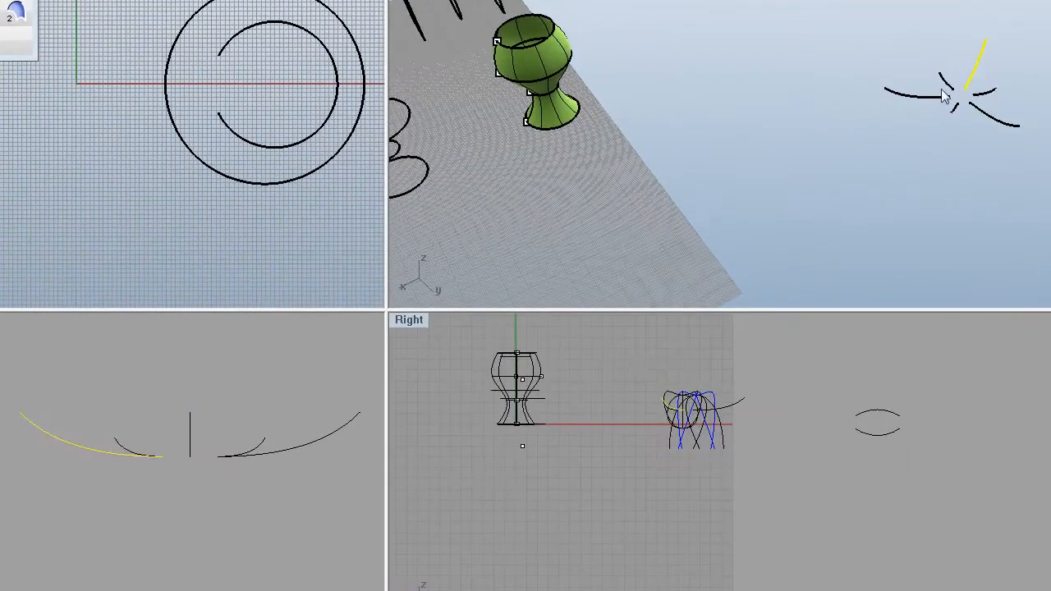
click(932, 97)
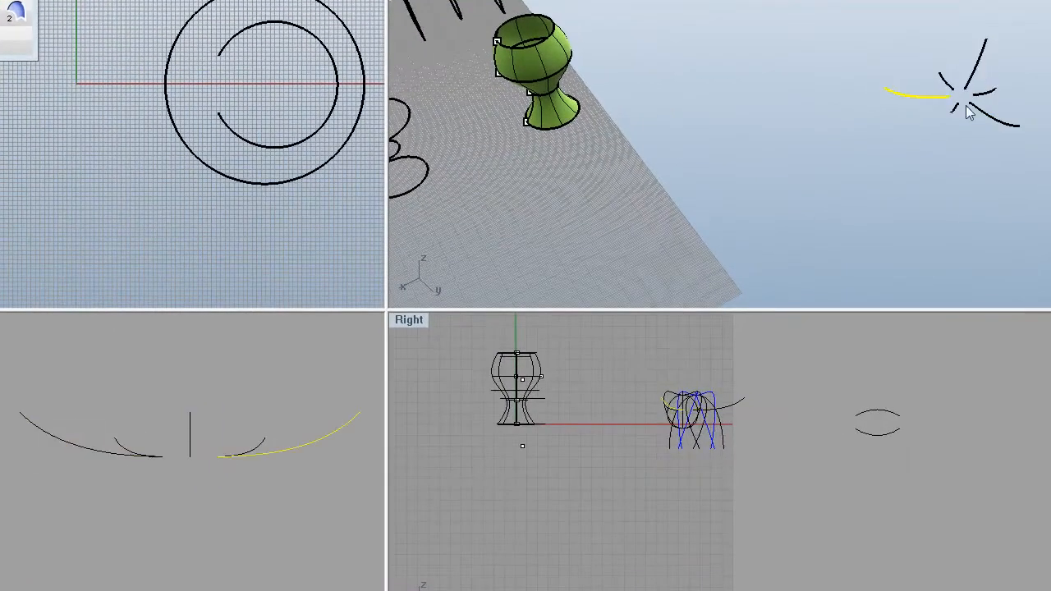
click(993, 108)
click(983, 95)
click(946, 83)
click(956, 107)
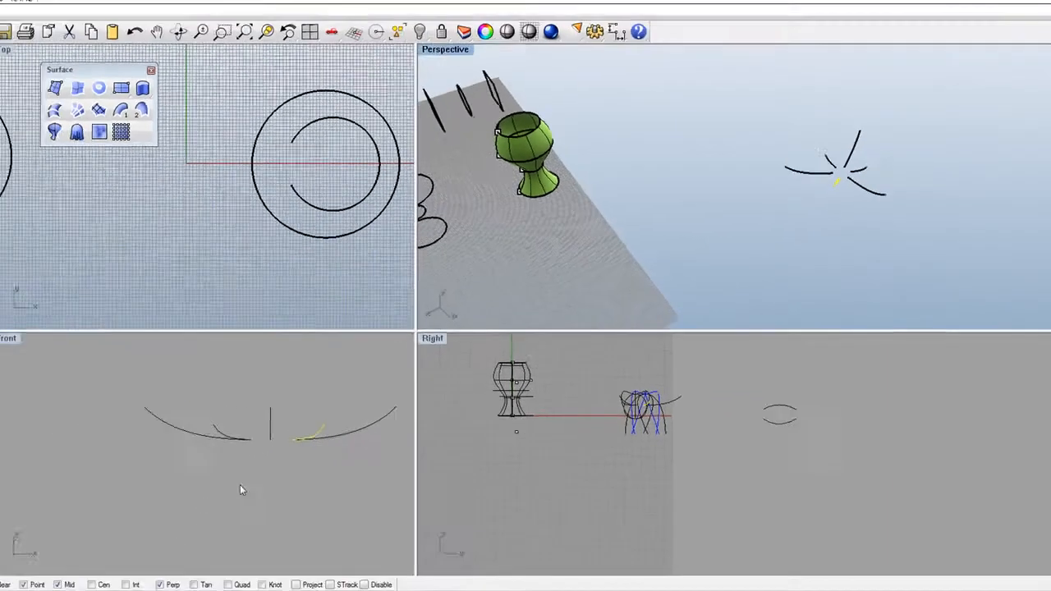
click(246, 492)
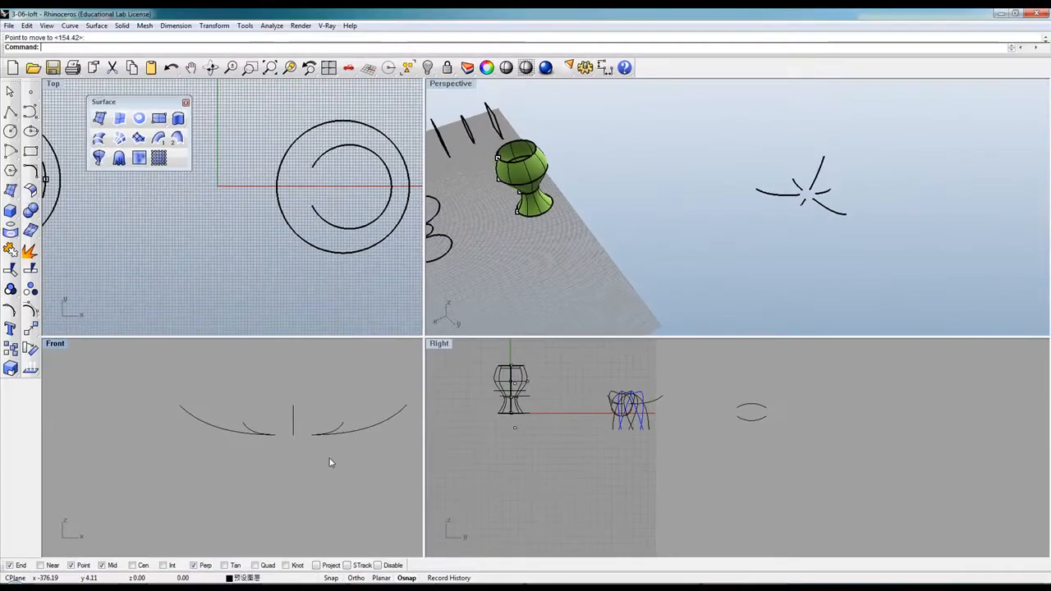
Loft the six radially arranged curves using the Normal style without simplifying the cross-sections.
click(99, 139)
click(815, 179)
click(799, 189)
click(790, 196)
click(821, 206)
click(823, 196)
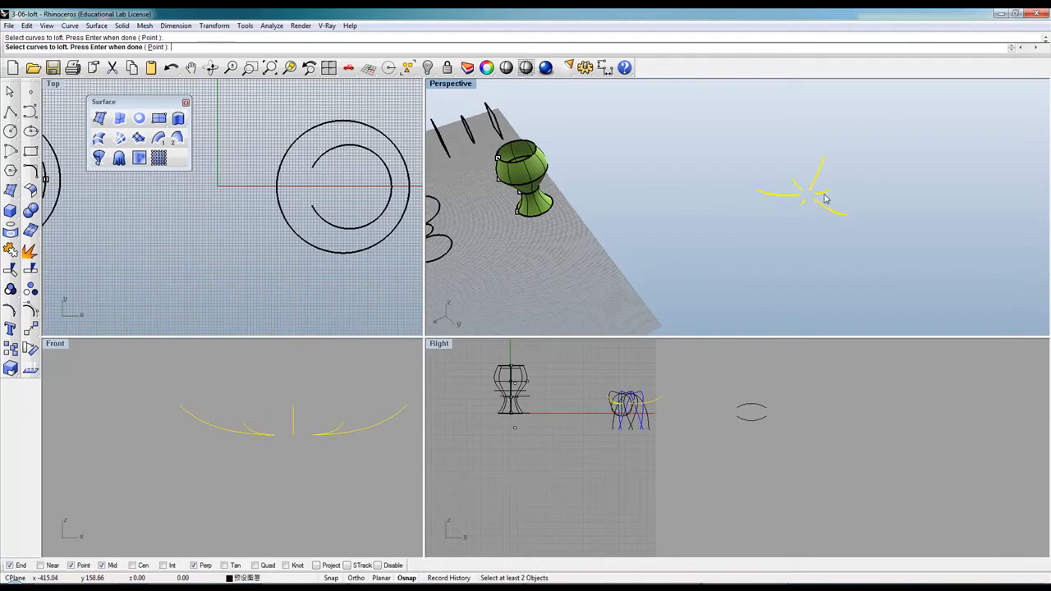
key(Return)
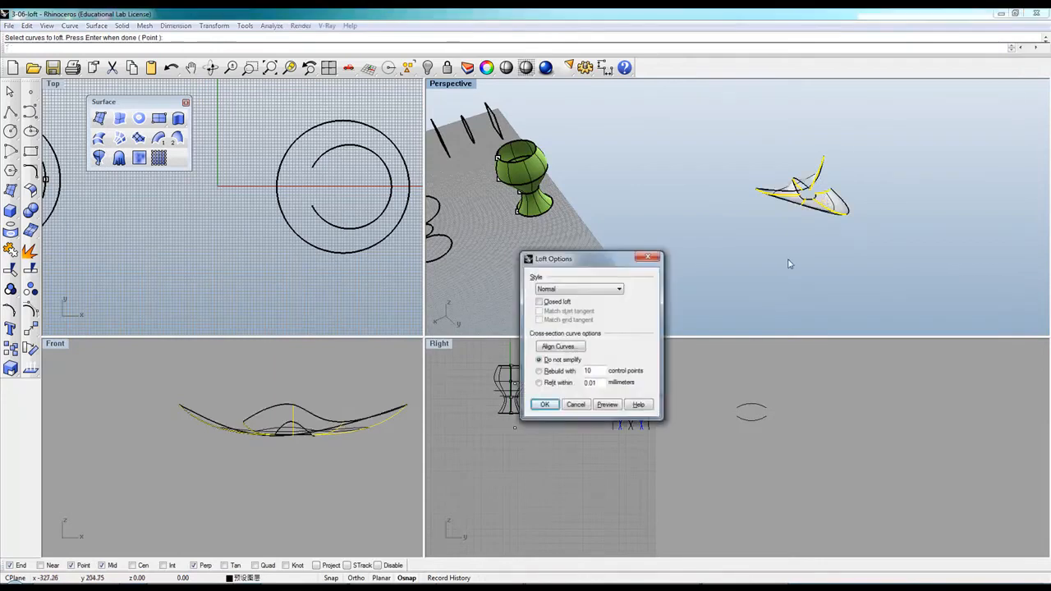
click(544, 404)
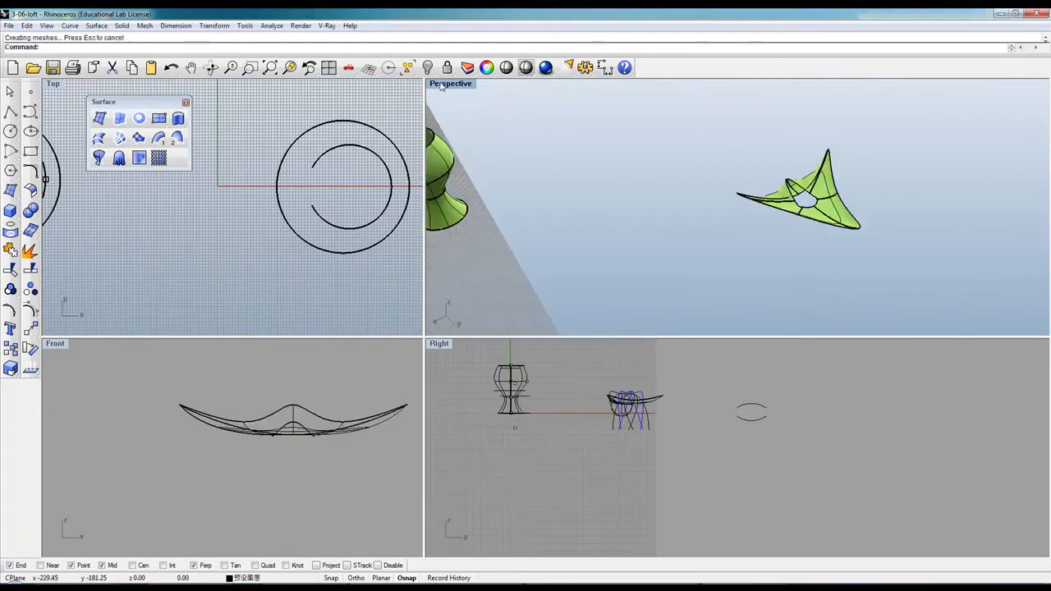
Inspect the radial loft surface from several angles in the Perspective view and delete it.
click(210, 67)
drag(696, 206, 780, 230)
scroll(566, 274, up, 3)
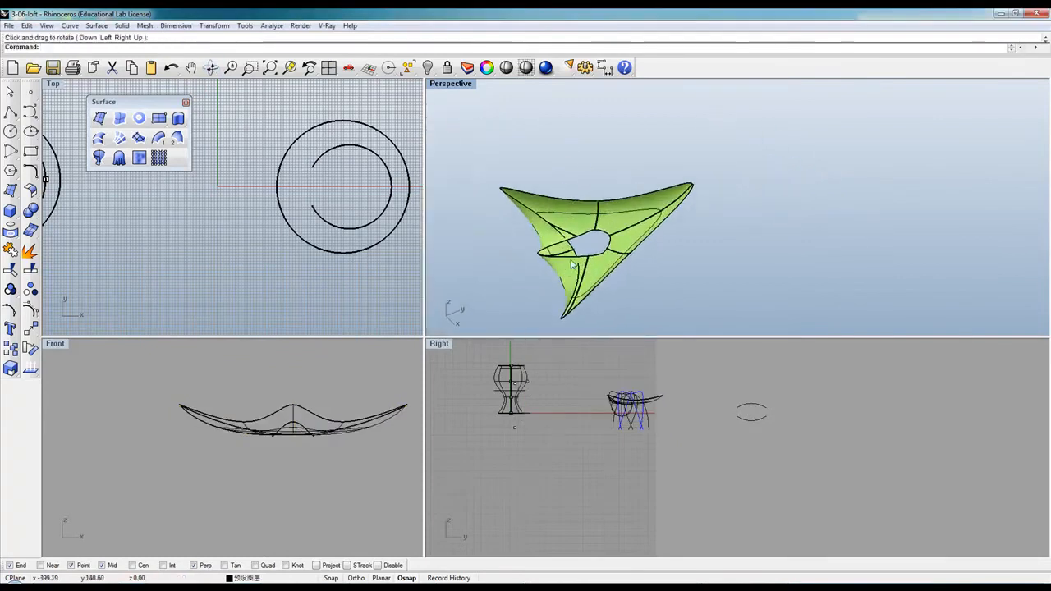
click(211, 67)
mouse_move(690, 215)
mouse_down()
mouse_move(655, 213)
mouse_move(678, 201)
mouse_up()
scroll(662, 206, down, 5)
scroll(572, 294, up, 4)
click(650, 279)
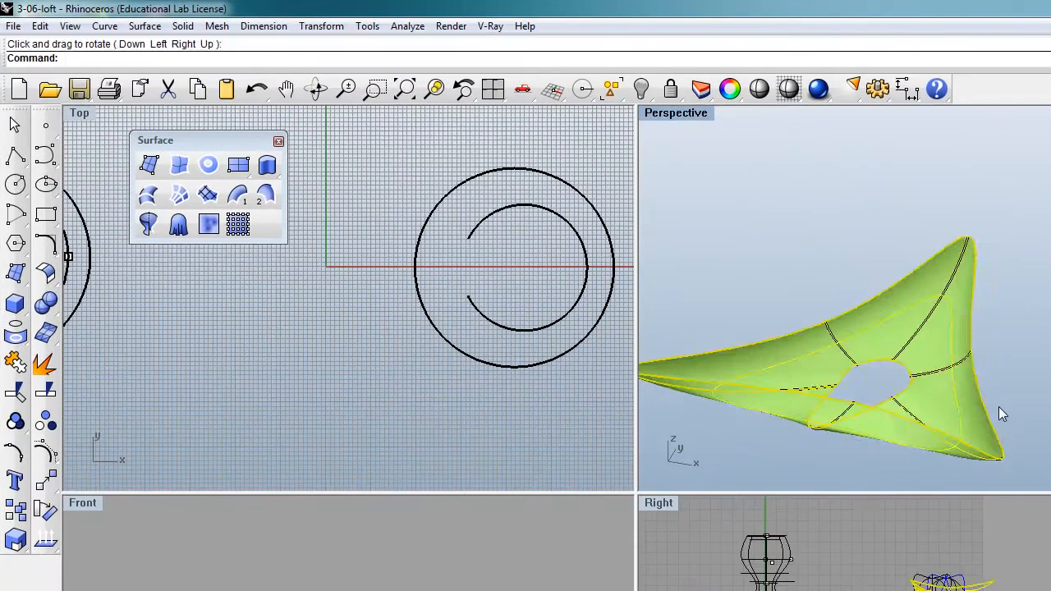
key(Delete)
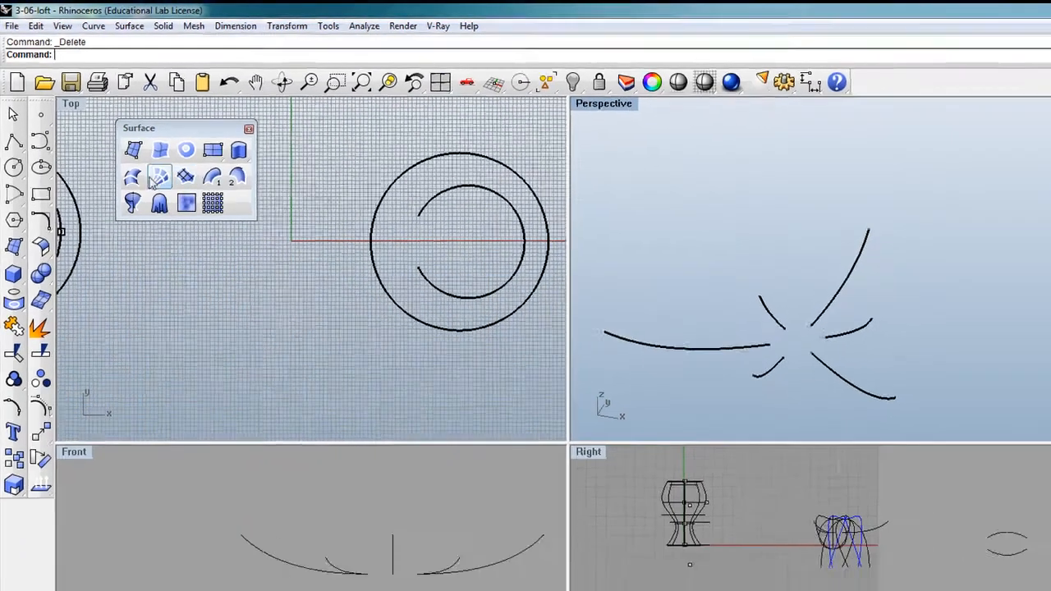
Loft the six radial curves, picked counterclockwise in order near their outer ends, as a closed loft in Normal style.
click(148, 194)
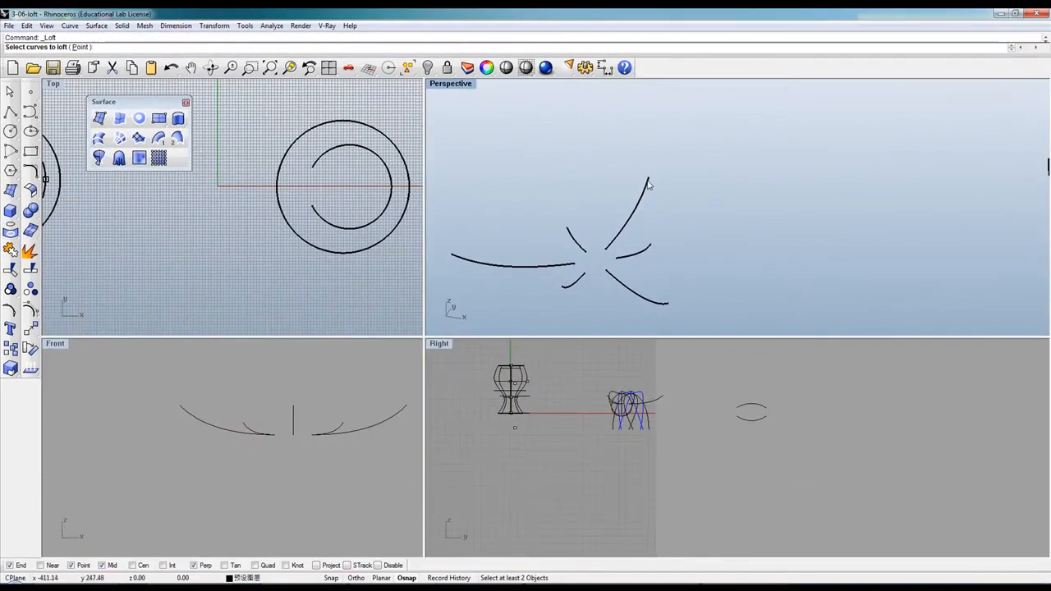
click(647, 186)
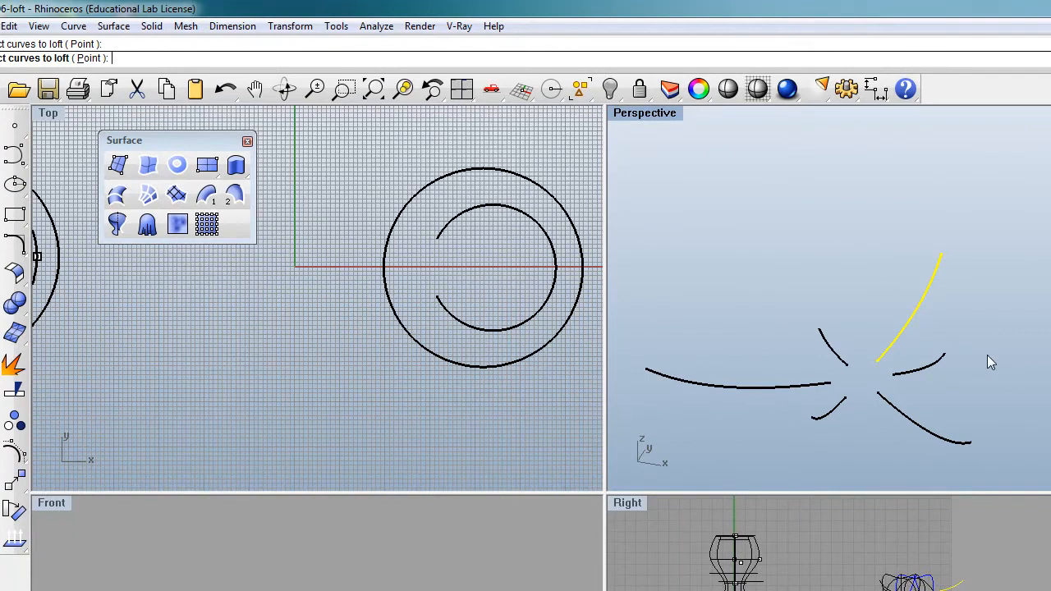
click(821, 333)
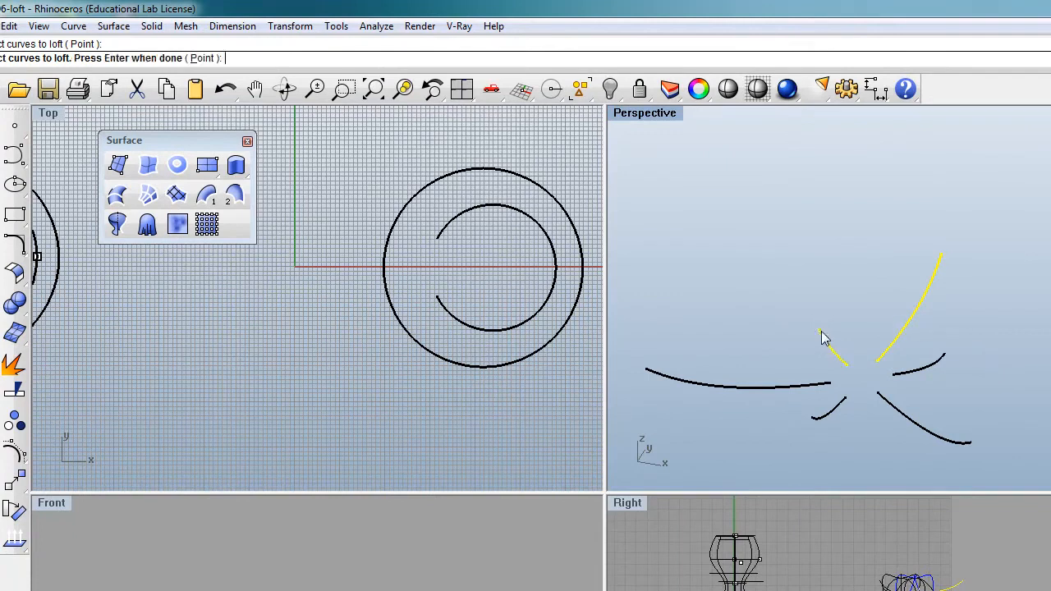
click(651, 376)
click(817, 420)
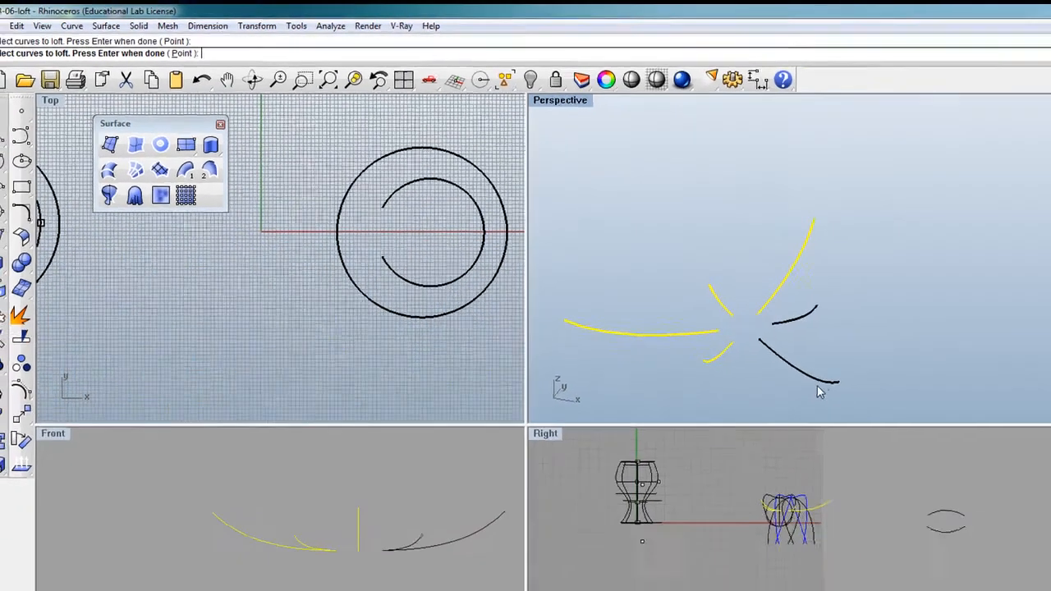
click(965, 442)
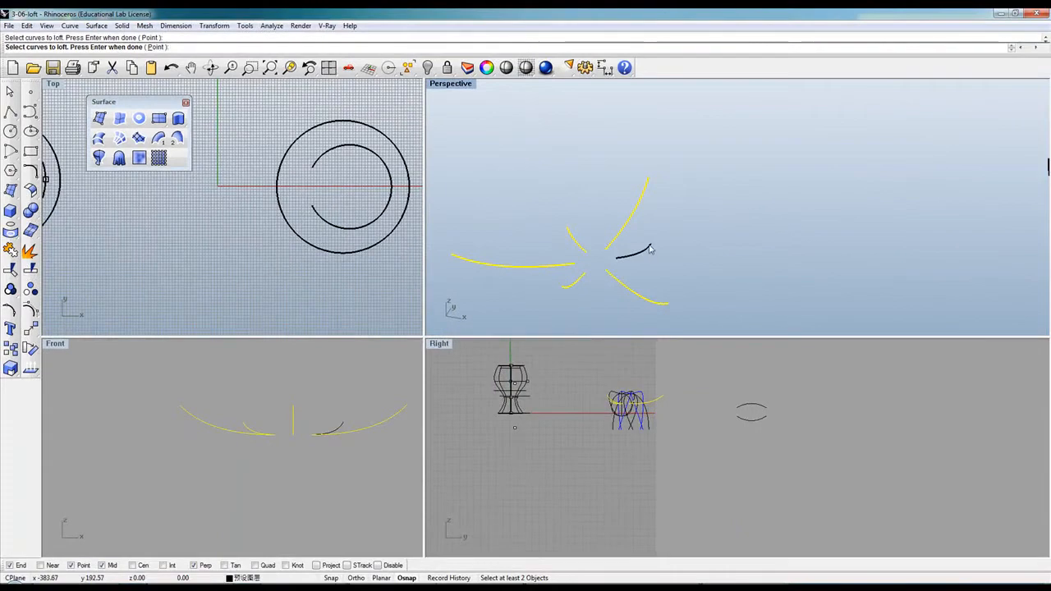
click(648, 249)
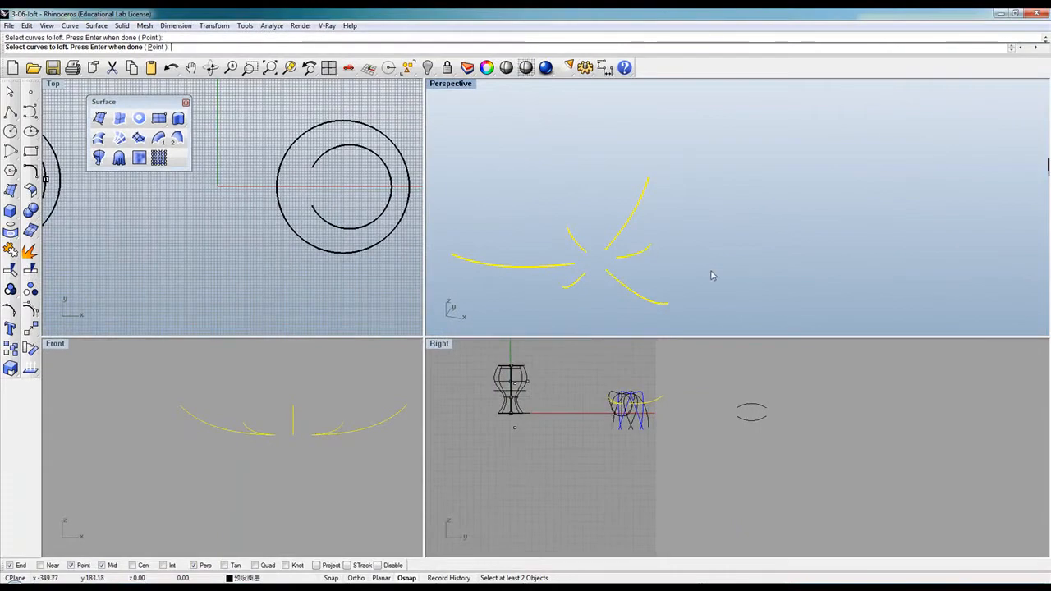
key(Return)
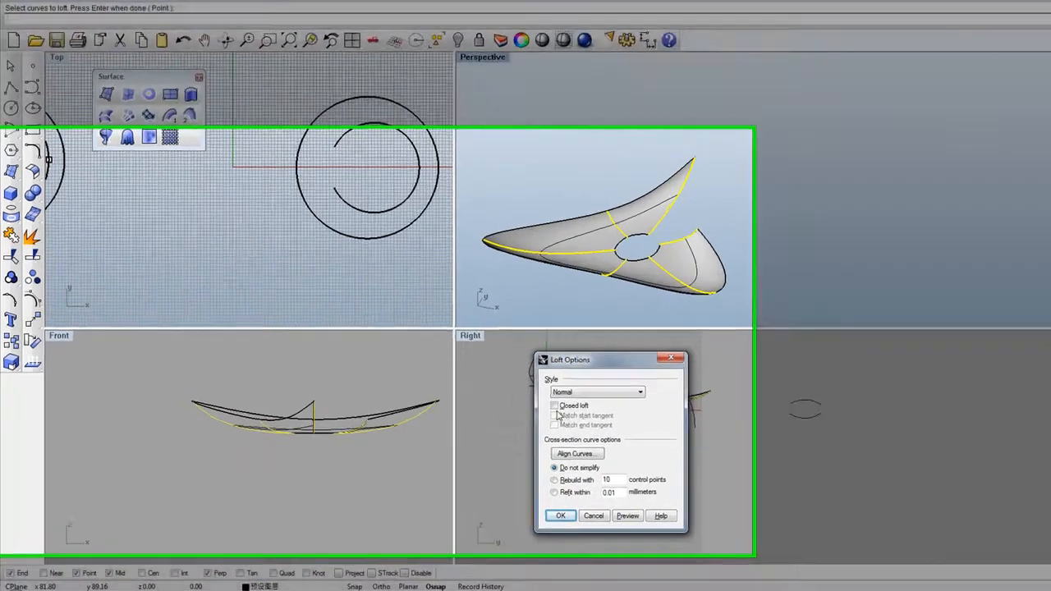
click(517, 409)
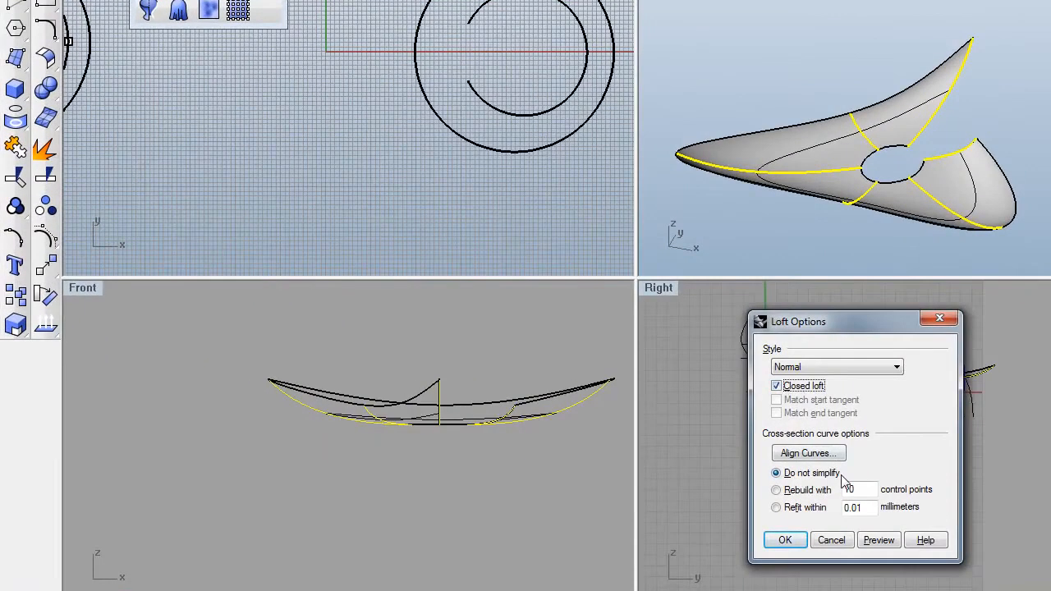
click(785, 540)
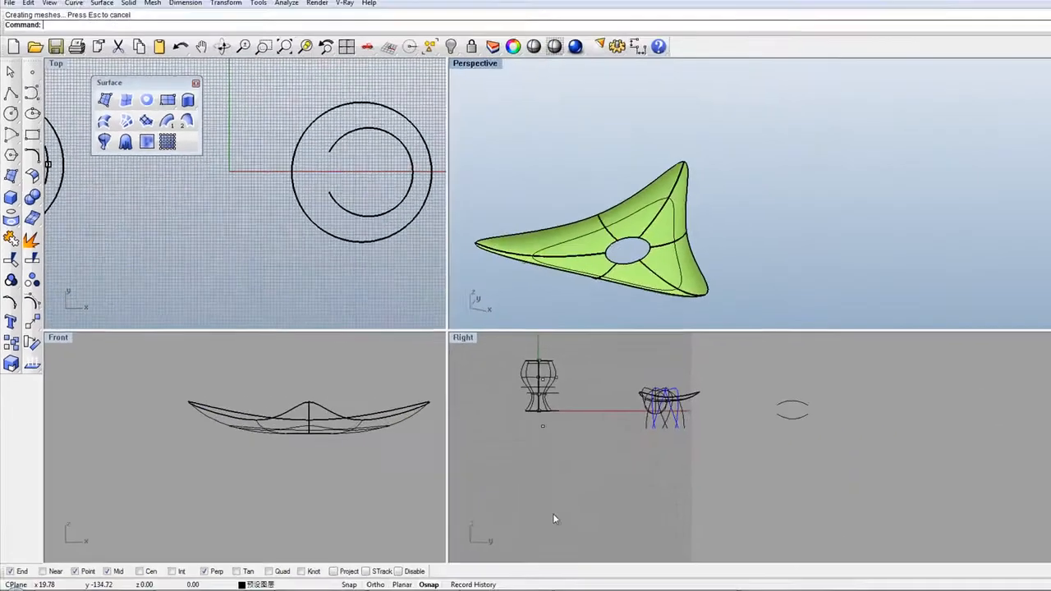
Examine the set of two circles and two concave squares at the grid's edge, and clear the selection.
scroll(692, 238, down, 6)
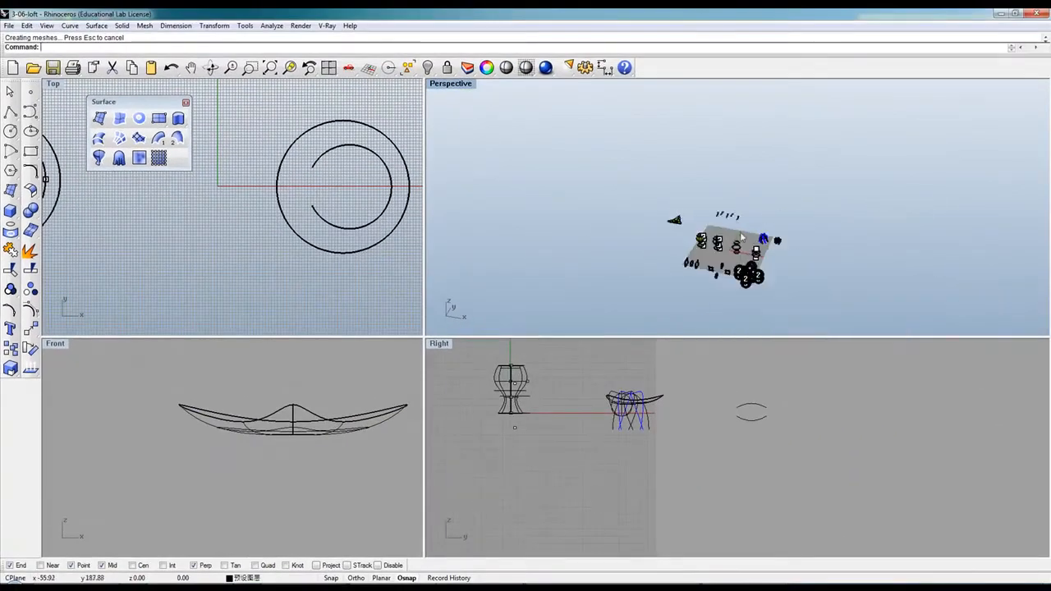
scroll(658, 175, up, 5)
scroll(658, 179, down, 3)
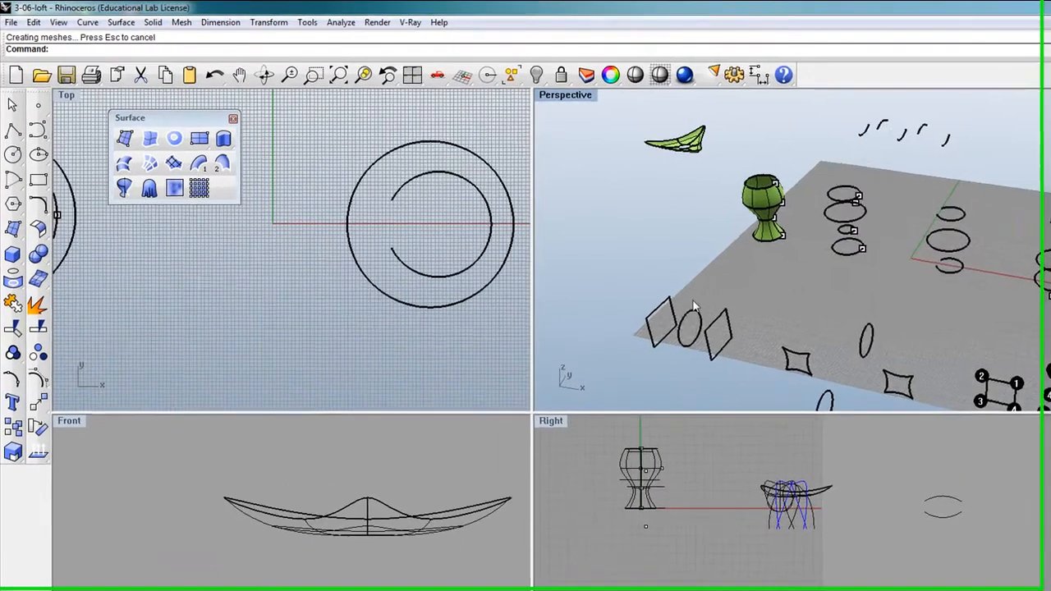
scroll(694, 306, down, 3)
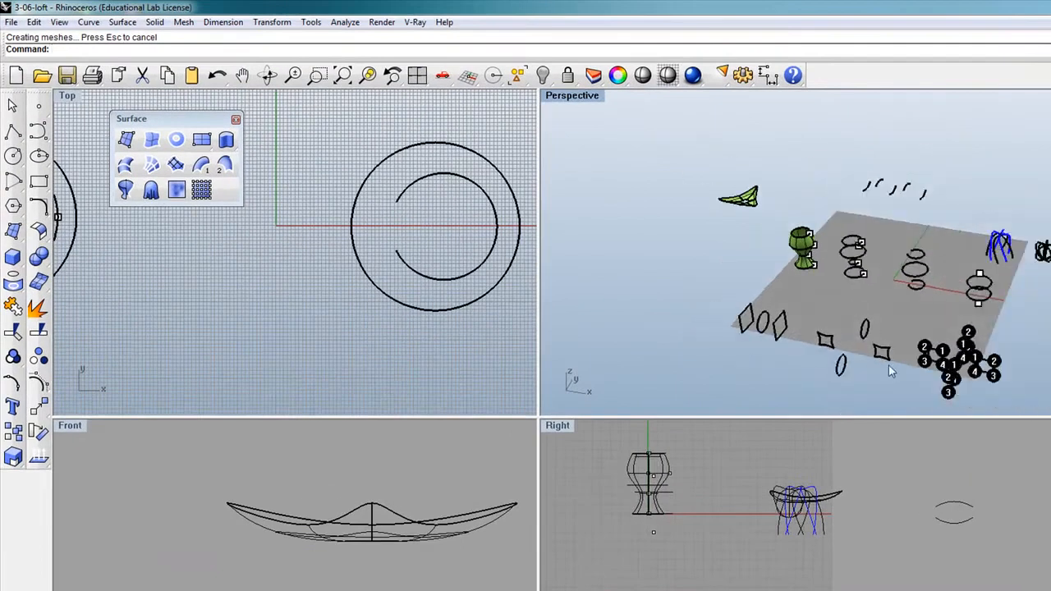
drag(824, 334, 823, 331)
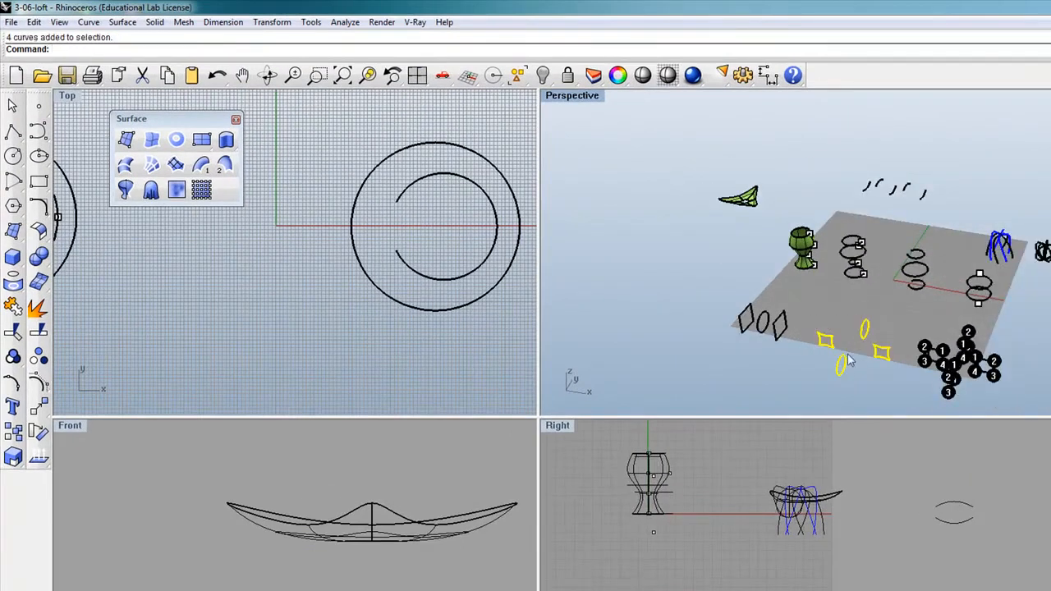
scroll(845, 368, up, 2)
scroll(369, 541, down, 5)
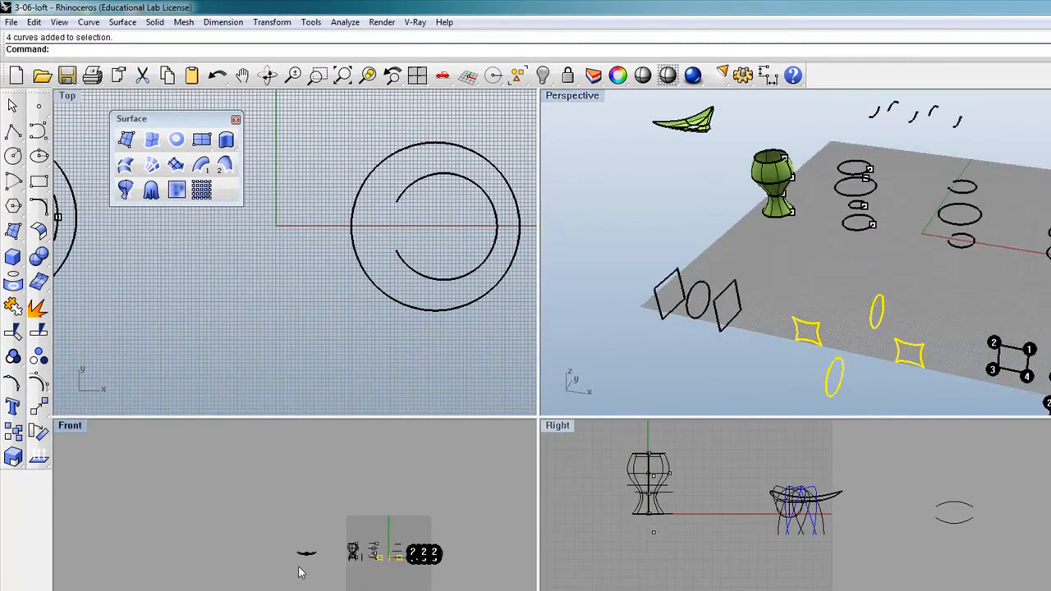
scroll(386, 562, up, 5)
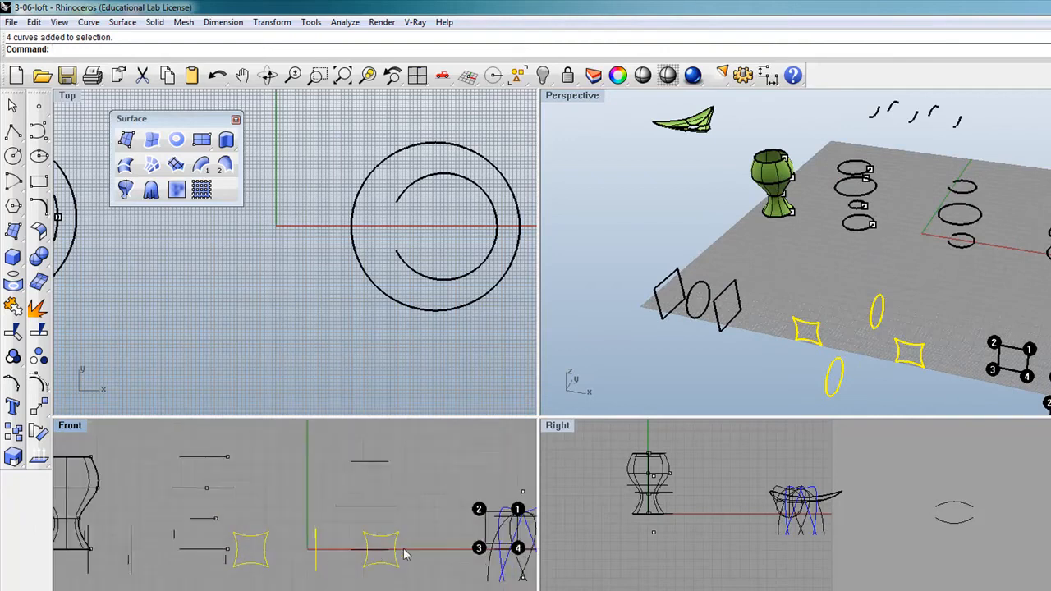
click(267, 75)
drag(821, 329, 842, 346)
click(841, 341)
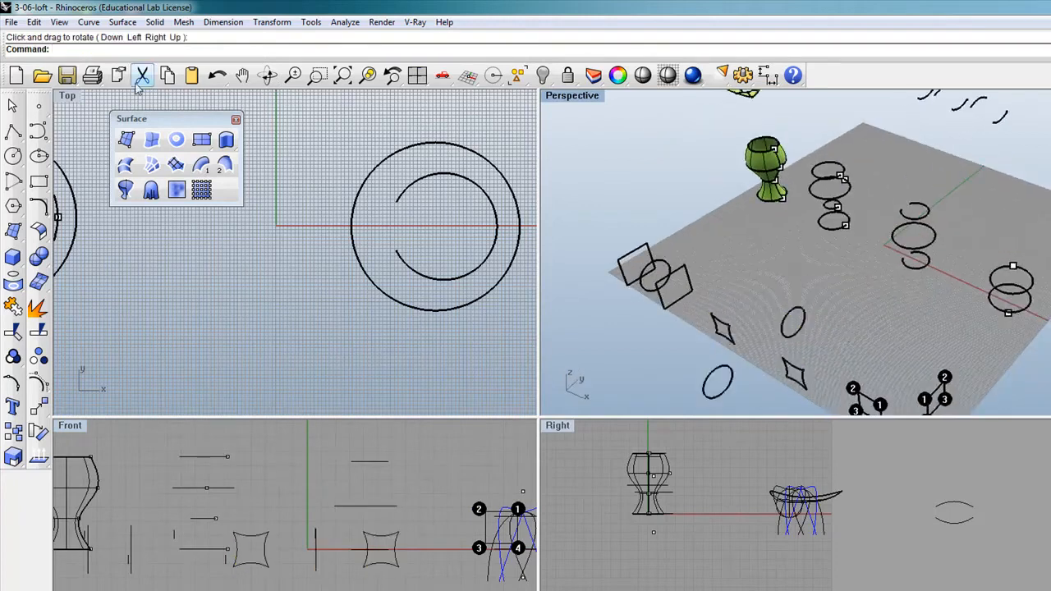
scroll(907, 311, down, 3)
scroll(835, 341, up, 8)
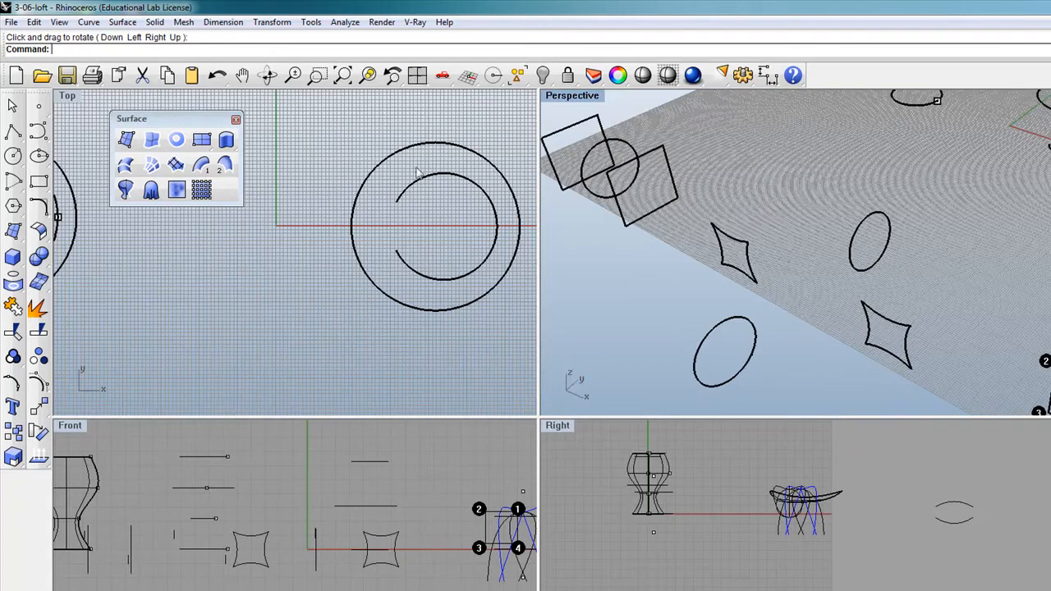
Loft the two circles and two concave squares, picked alternately around the ring, as a closed loft in Normal style with default seams.
click(126, 164)
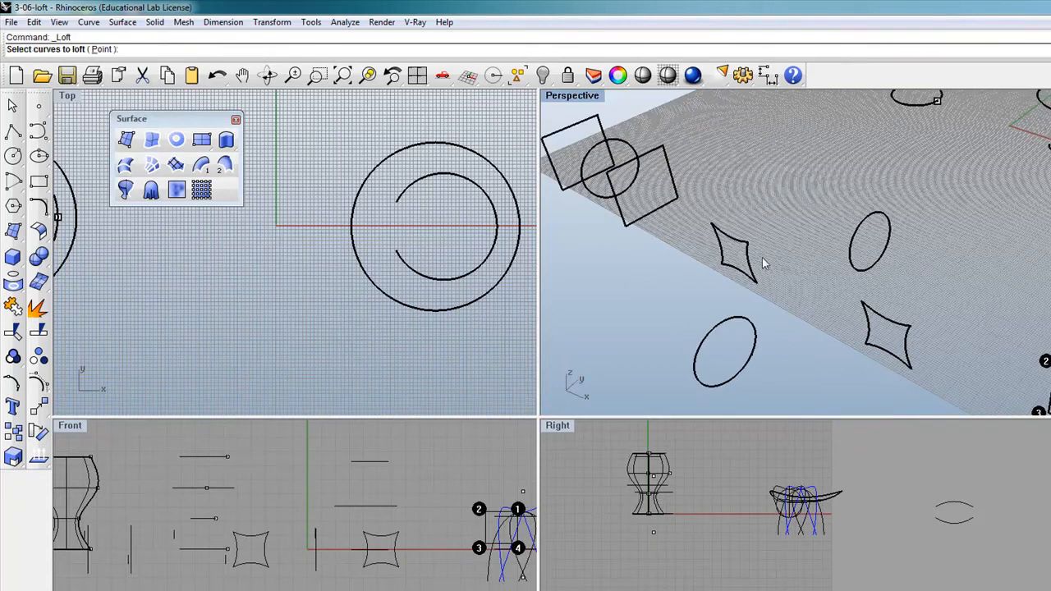
click(885, 222)
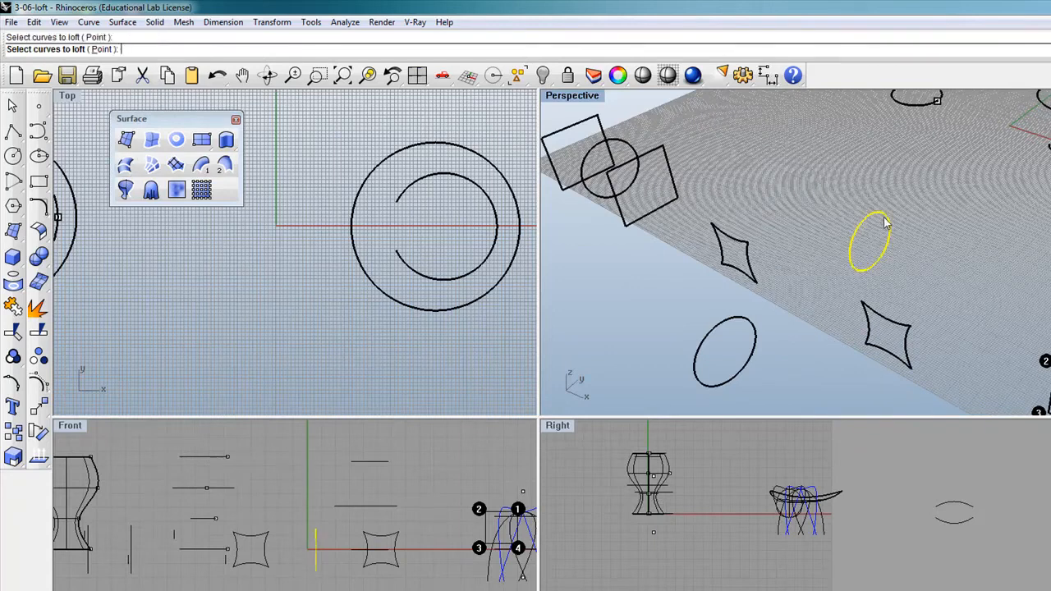
click(729, 243)
click(713, 335)
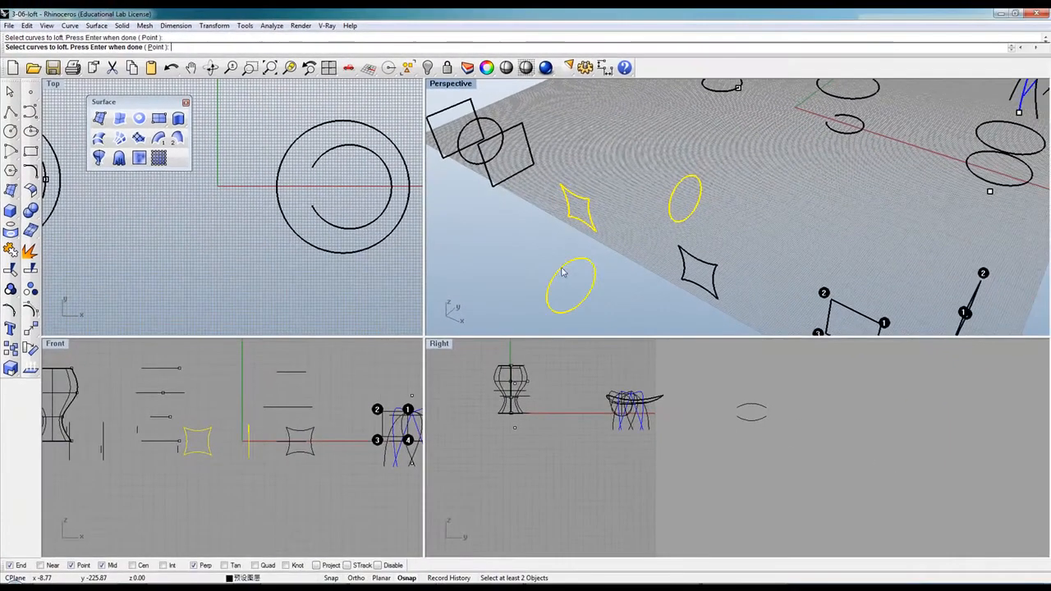
click(702, 261)
key(Return)
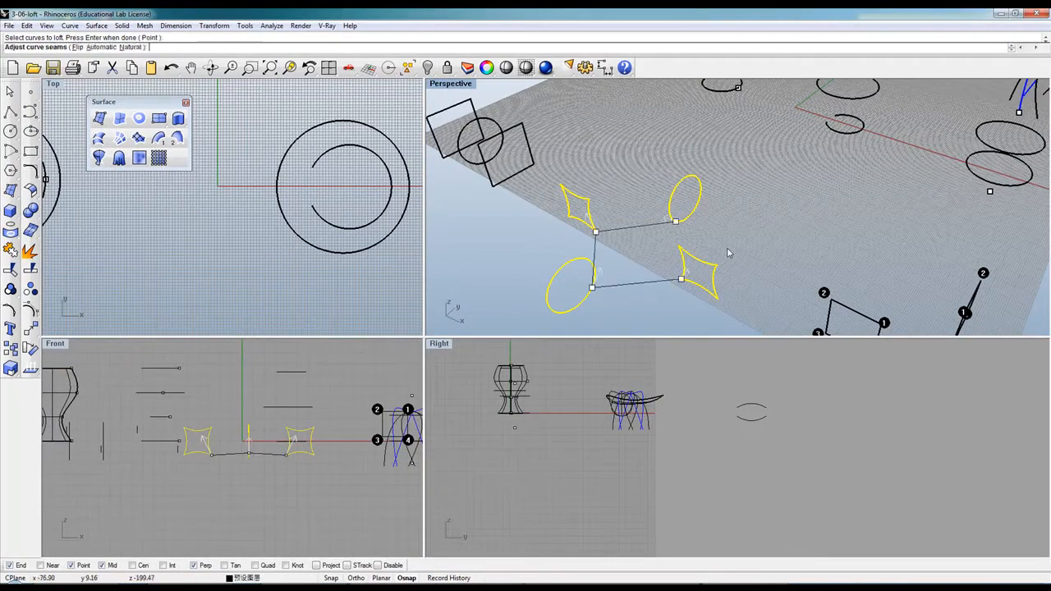
key(Return)
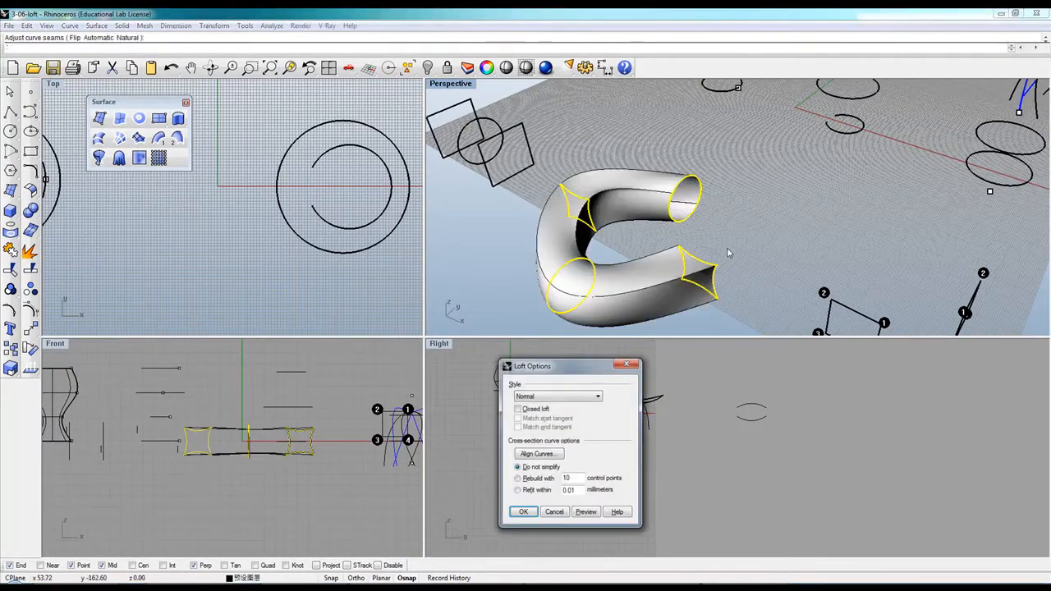
click(518, 408)
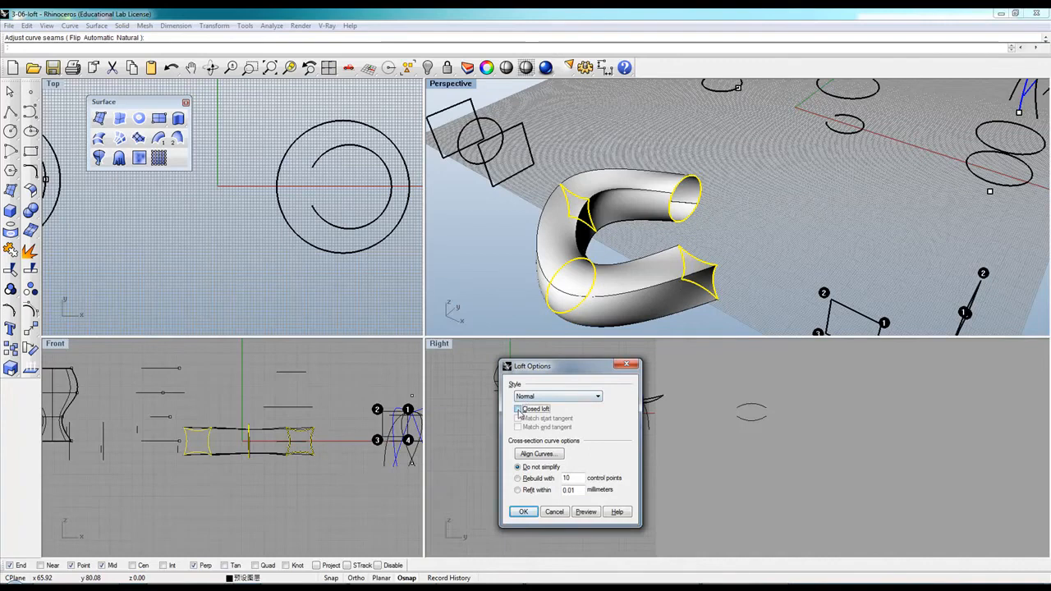
click(524, 510)
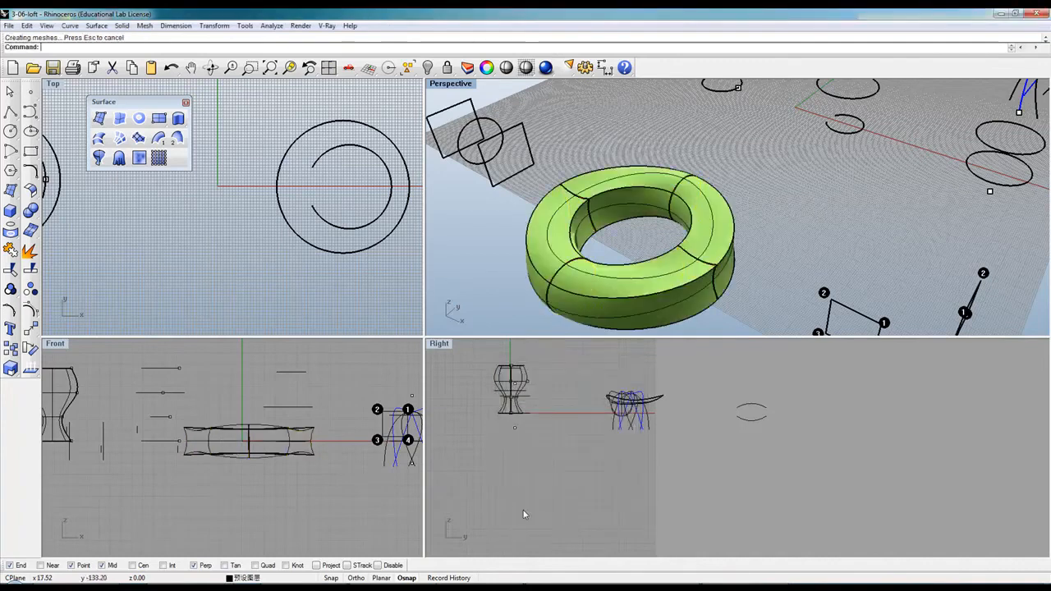
Inspect the closed ring loft from different distances and angles in the Perspective view.
scroll(542, 205, down, 3)
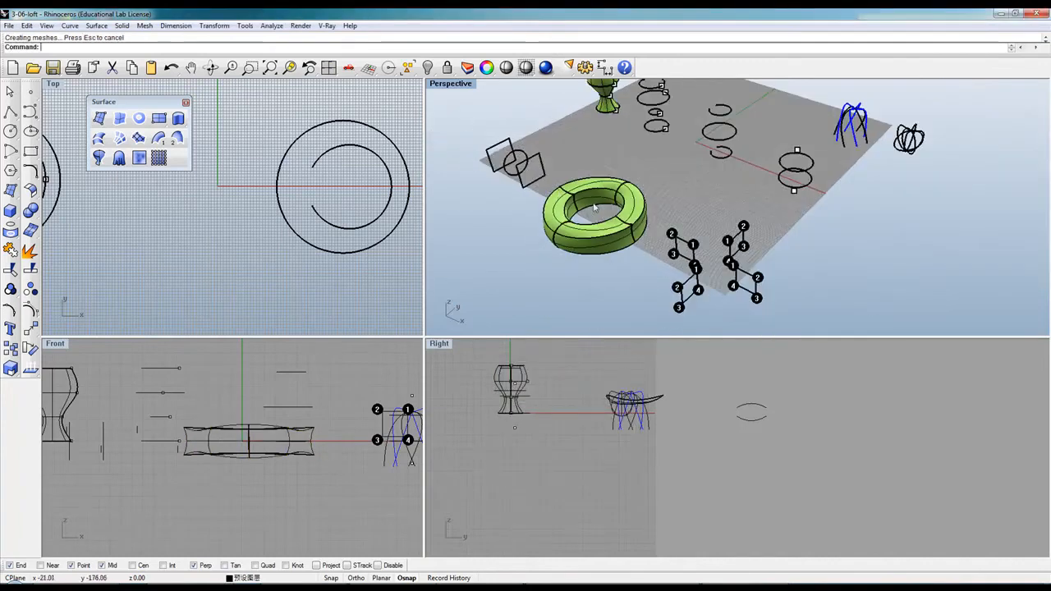
scroll(586, 204, up, 3)
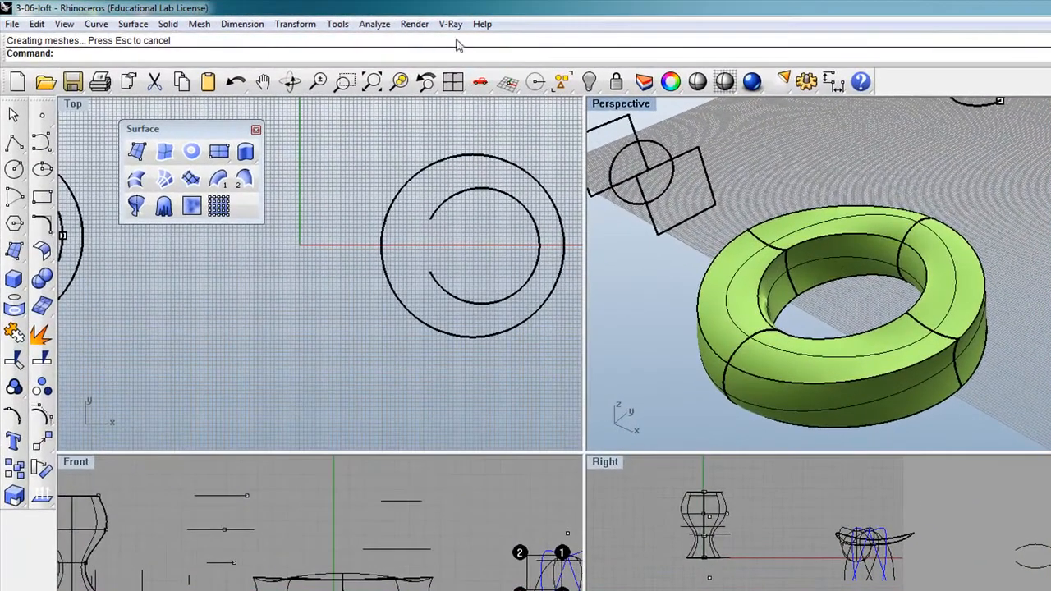
click(290, 81)
drag(862, 271, 691, 307)
scroll(759, 258, down, 10)
scroll(656, 358, up, 5)
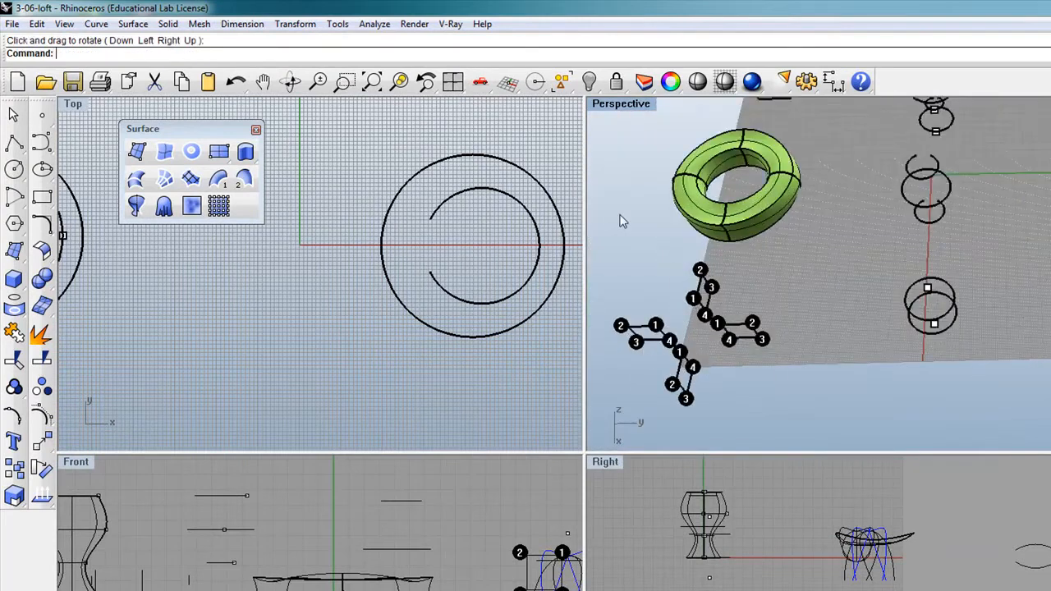
Maximize the Perspective view and examine the corner numbering of the four rectangles at the grid's corner.
double_click(620, 104)
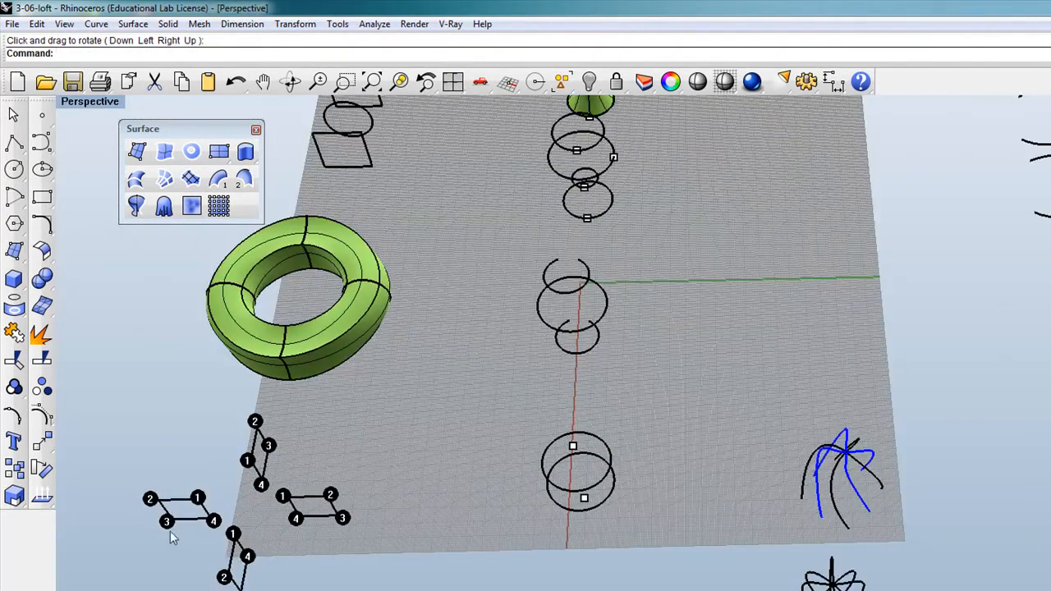
scroll(170, 530, up, 4)
scroll(216, 490, up, 8)
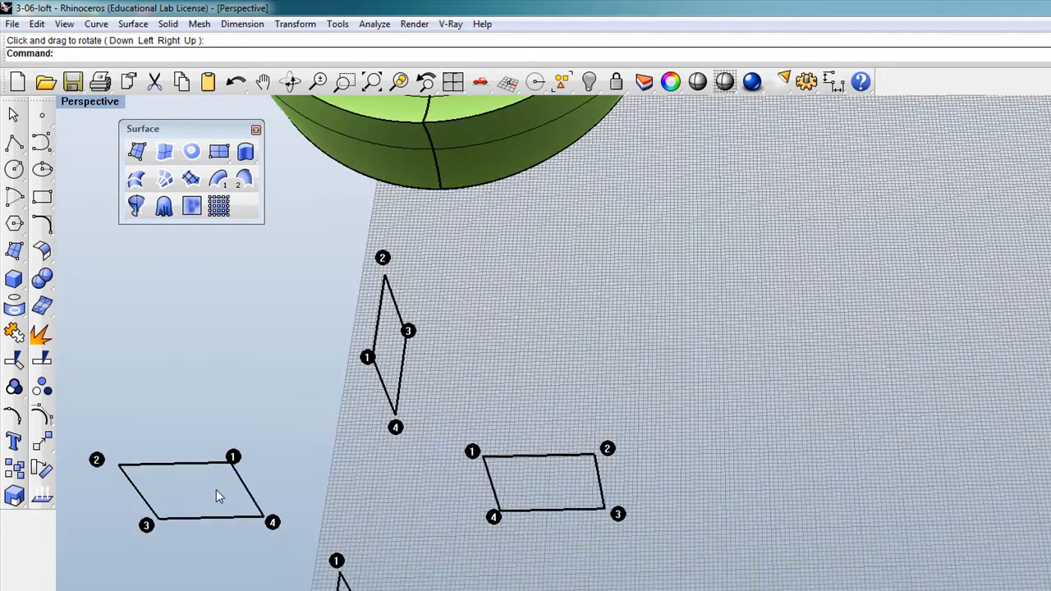
scroll(465, 415, down, 8)
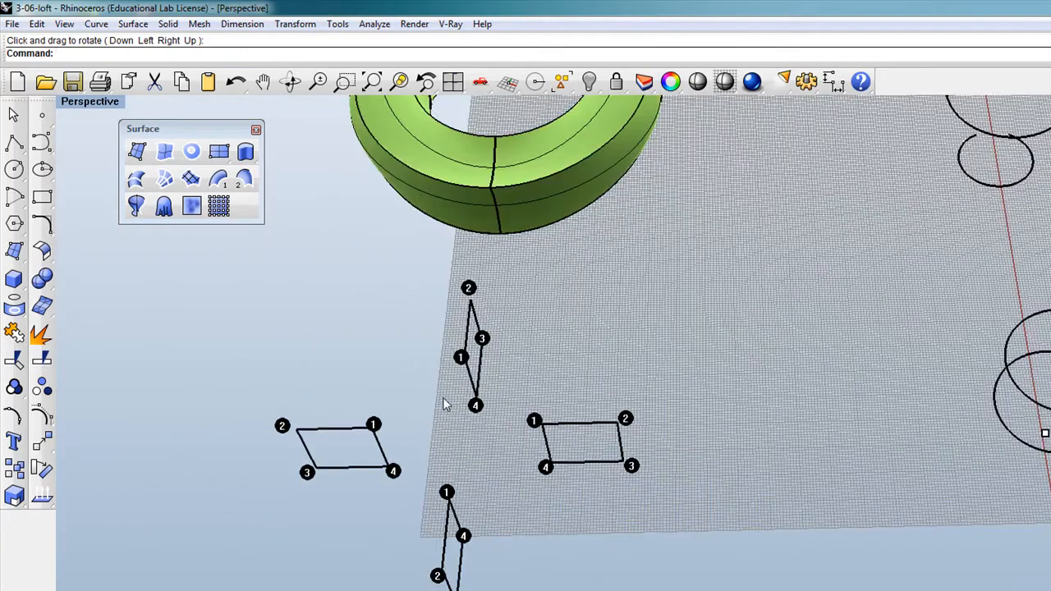
click(289, 82)
drag(304, 461, 231, 467)
scroll(238, 456, up, 3)
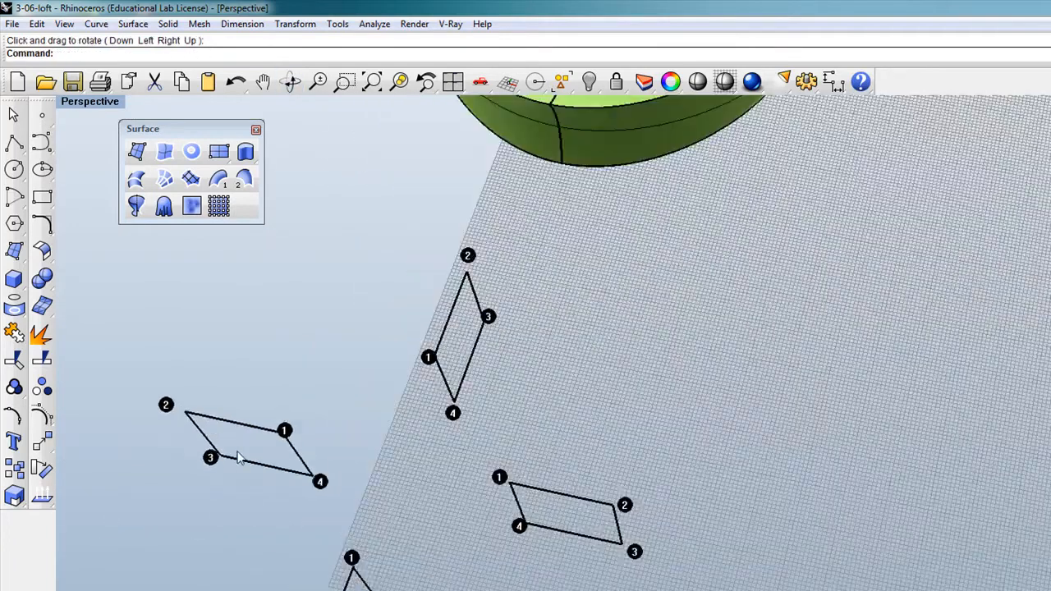
Preview a Normal loft through the four numbered rectangles with all seams at corner 1, and cancel it.
click(137, 179)
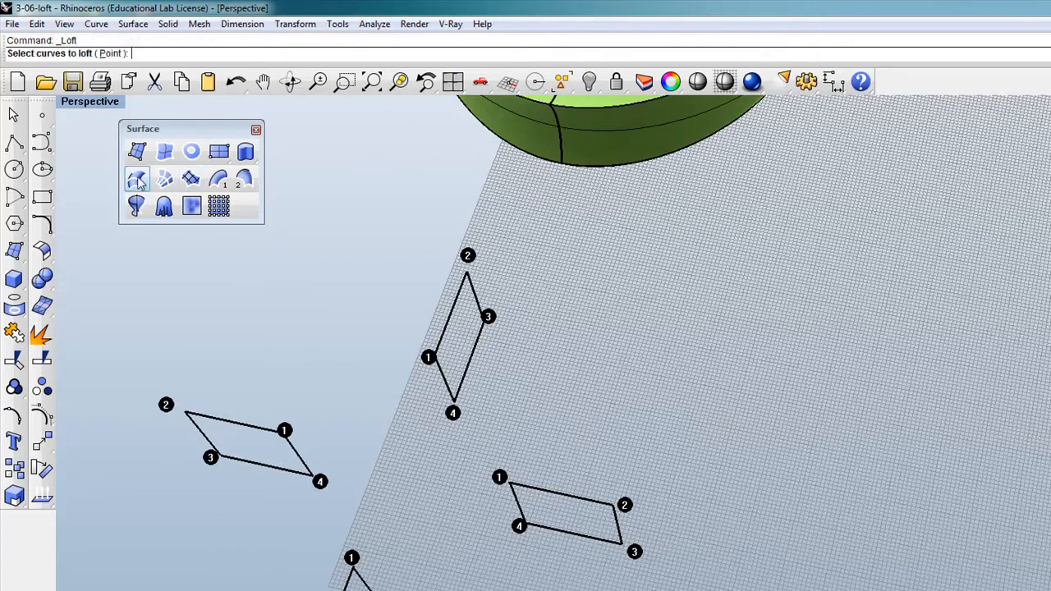
click(468, 275)
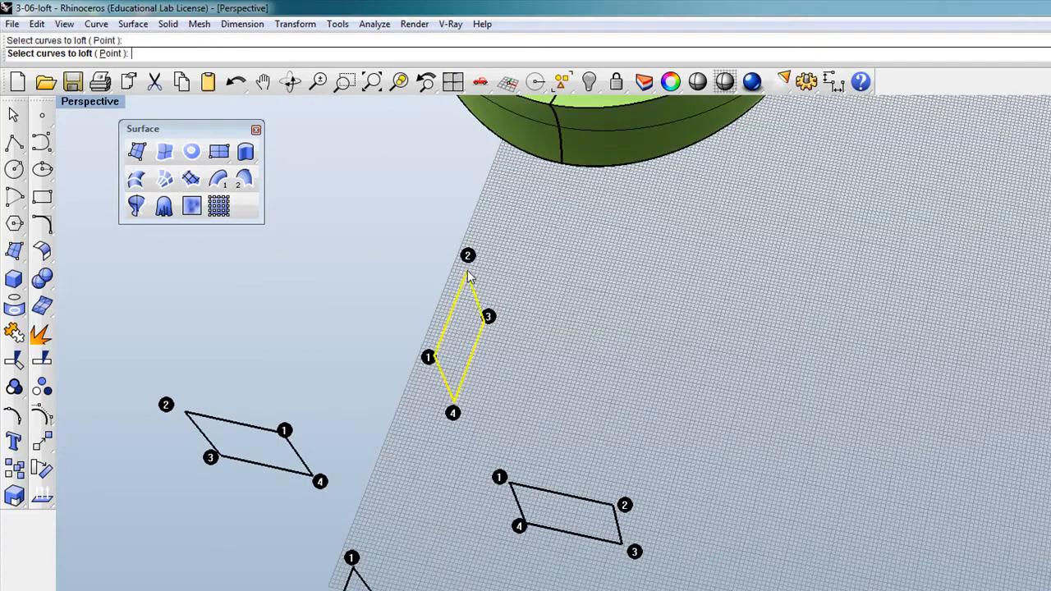
click(219, 462)
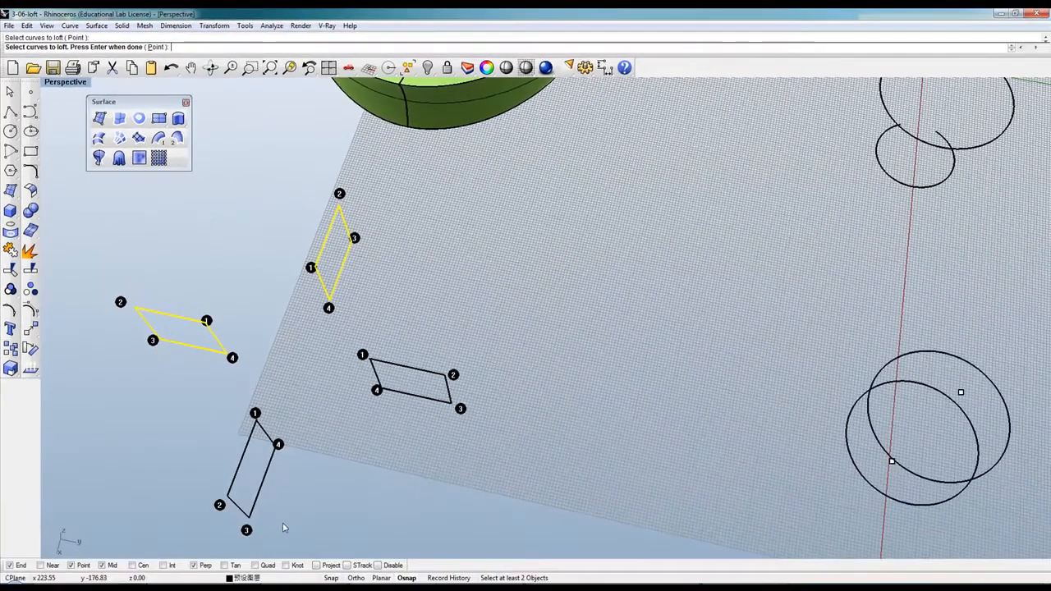
click(279, 446)
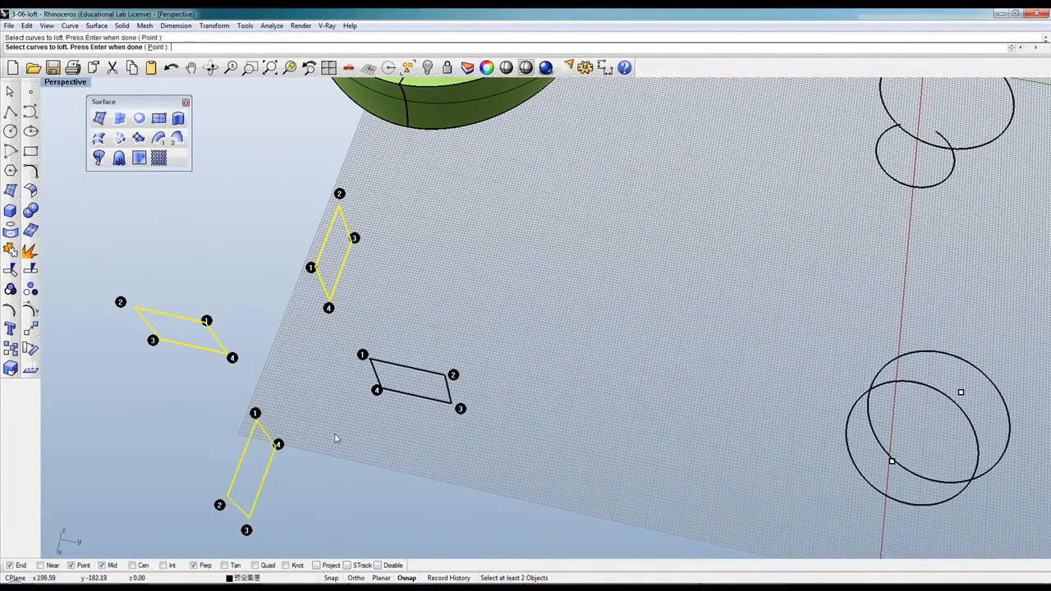
click(373, 362)
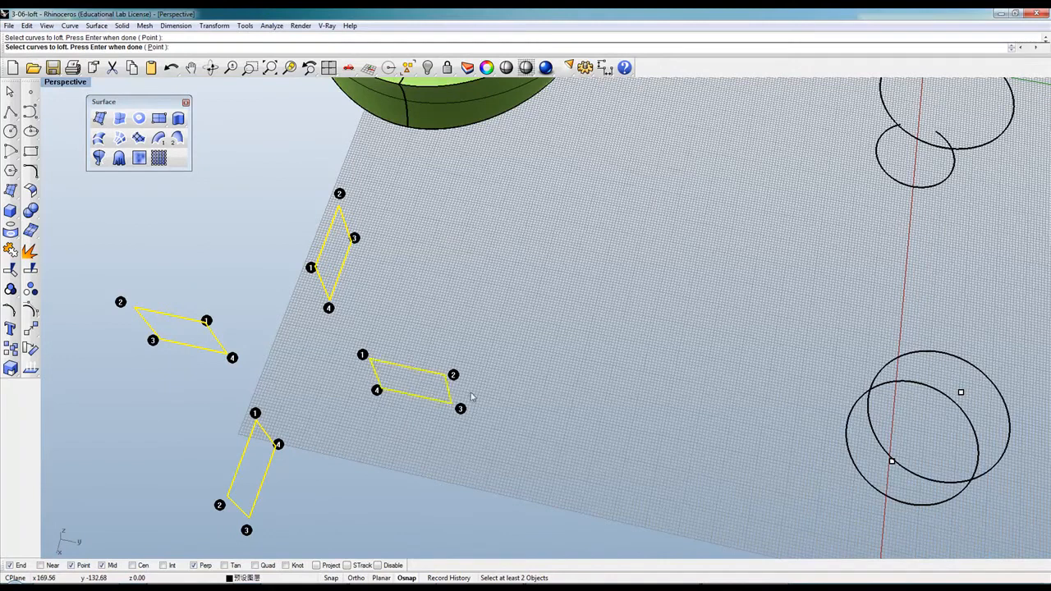
key(Return)
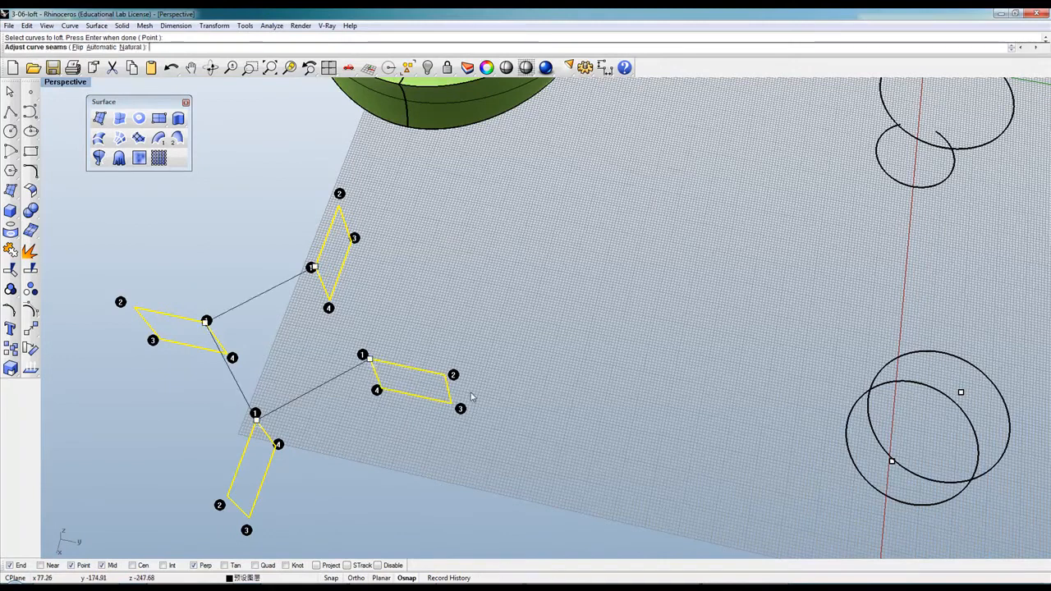
right_drag(400, 305, 461, 279)
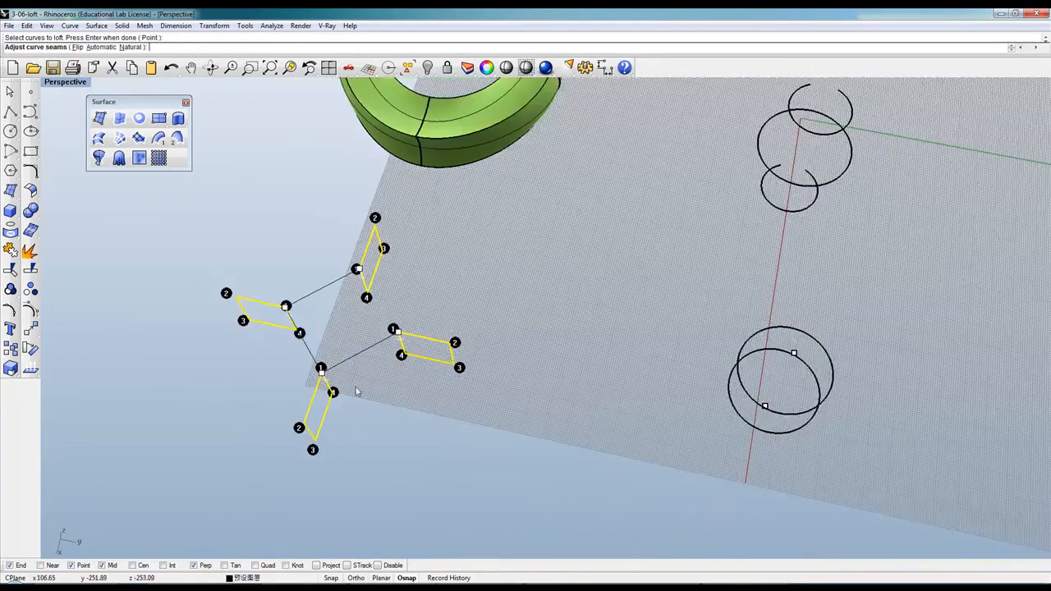
key(Return)
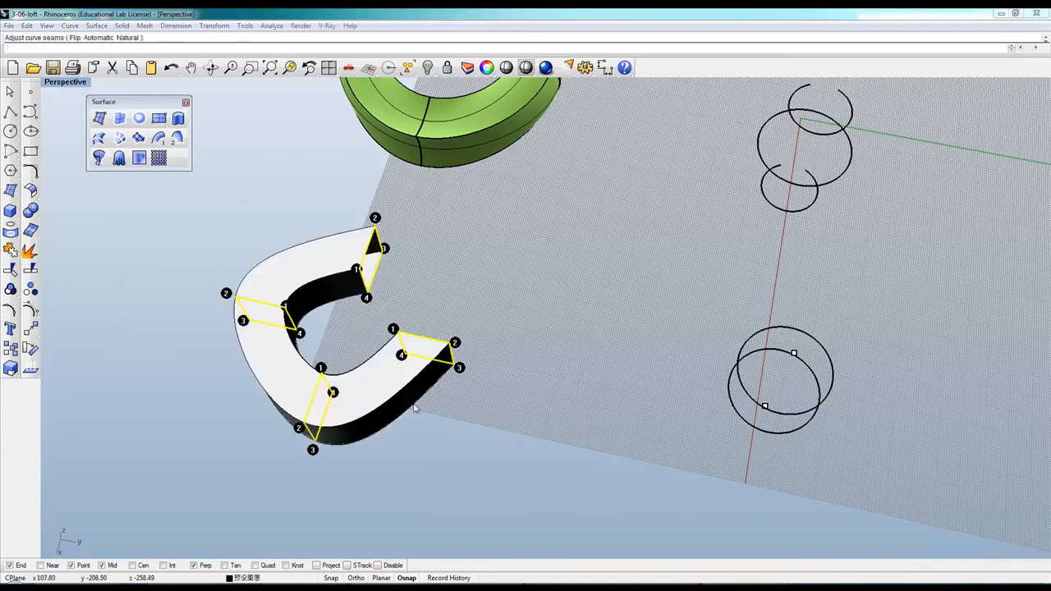
click(566, 521)
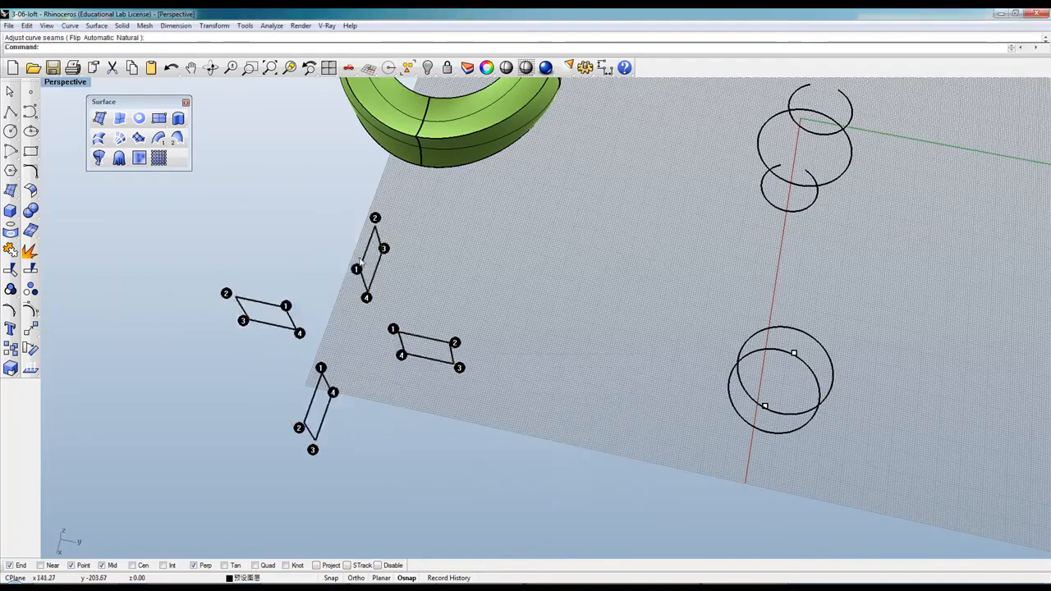
Pick out the four numbered rectangles one by one, look over the whole scene and clear the selection.
click(360, 258)
click(263, 303)
click(313, 404)
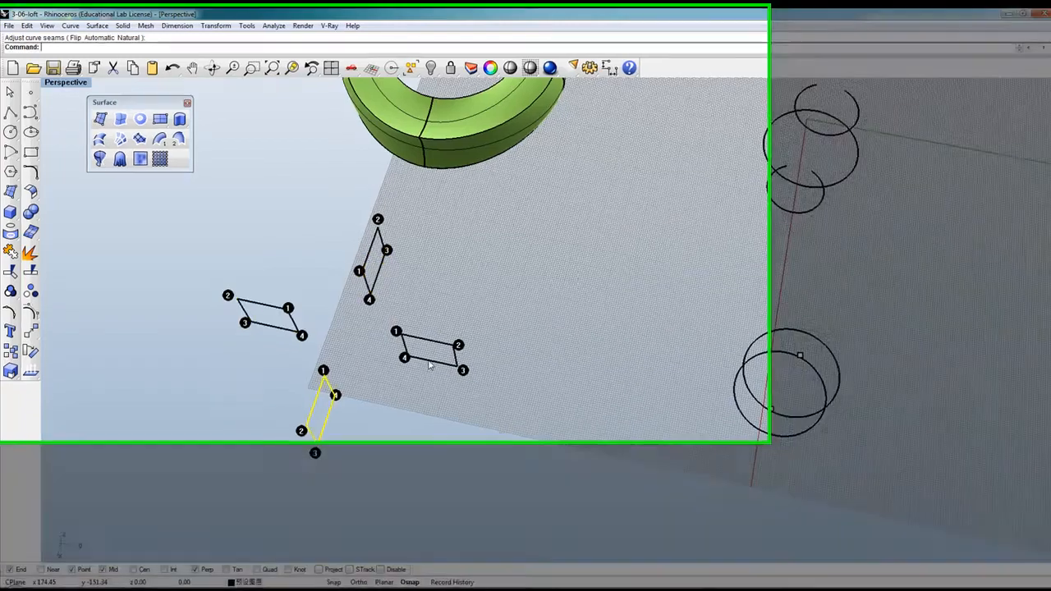
click(413, 361)
scroll(430, 363, down, 10)
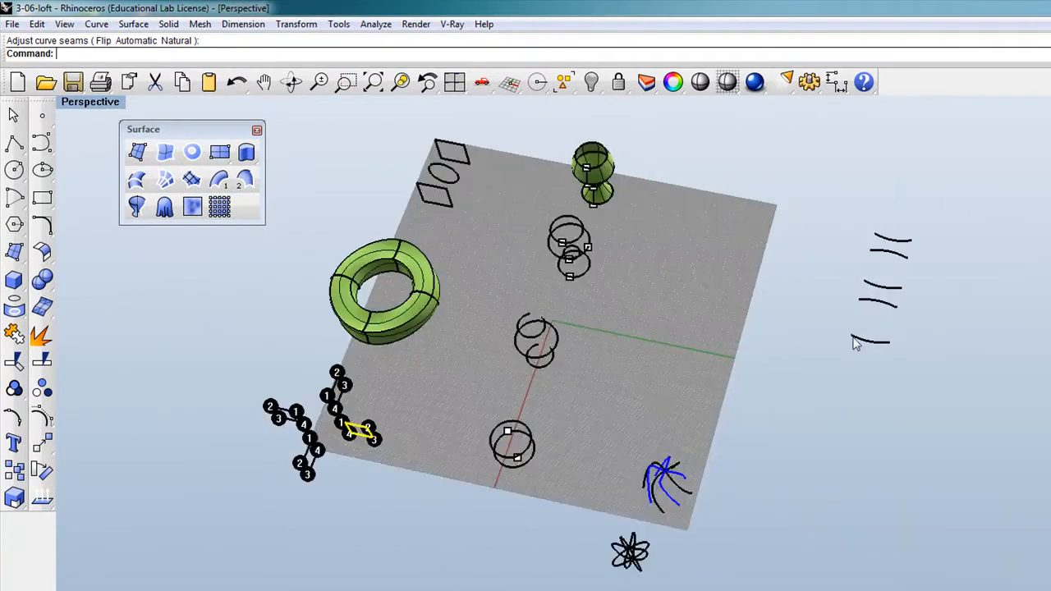
scroll(254, 432, up, 4)
click(263, 443)
Start a loft through the four numbered rectangles, picked counterclockwise beginning with the one nearest the ring.
click(137, 179)
click(428, 343)
click(326, 389)
click(373, 479)
click(502, 422)
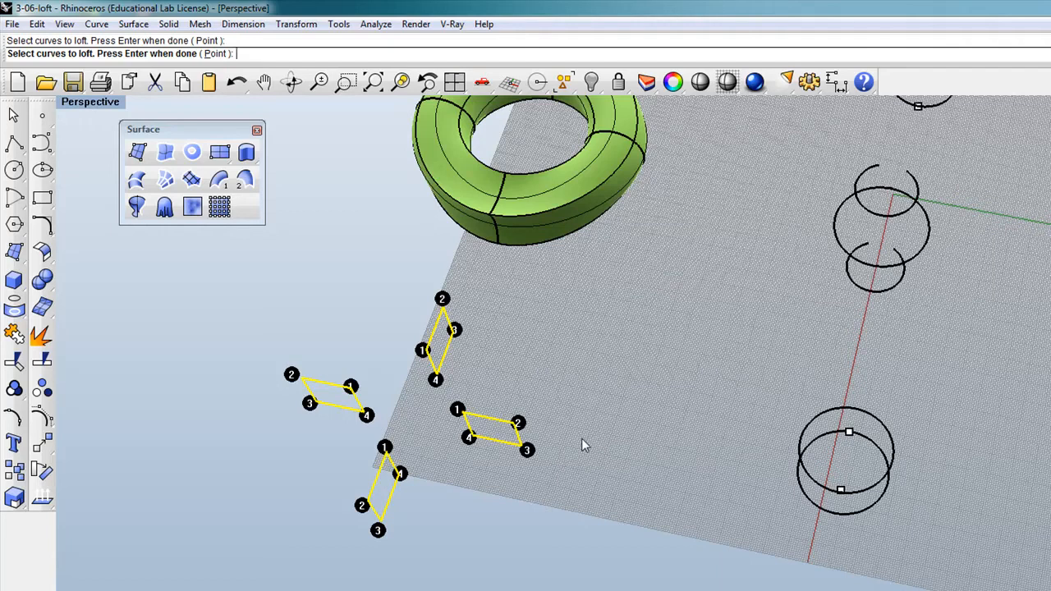
key(Return)
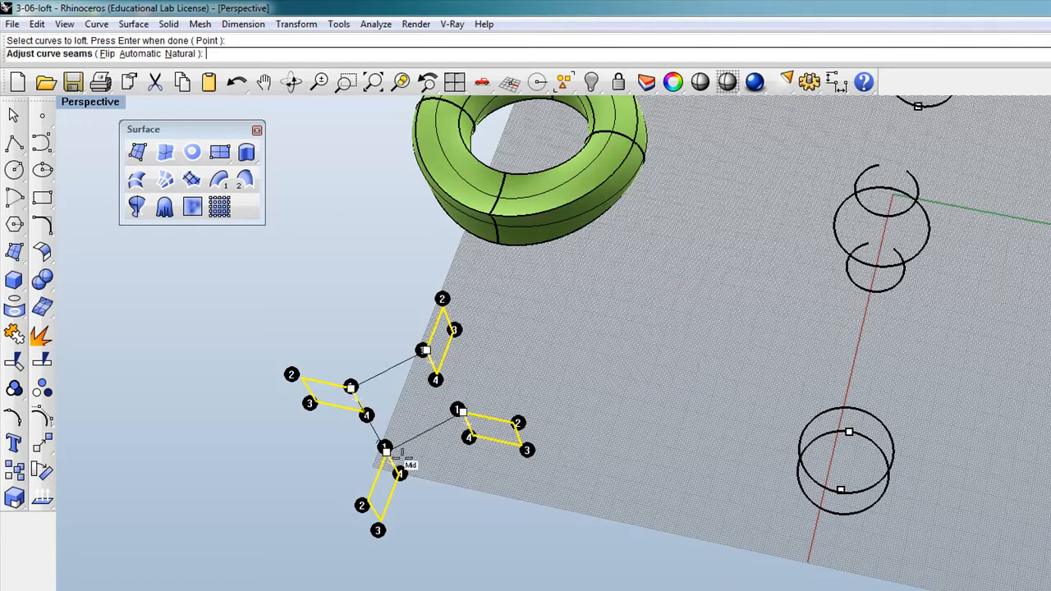
Move the seams of the third and first rectangles to corner 4 and create a closed loft in Normal style.
scroll(341, 469, up, 3)
drag(433, 436, 457, 480)
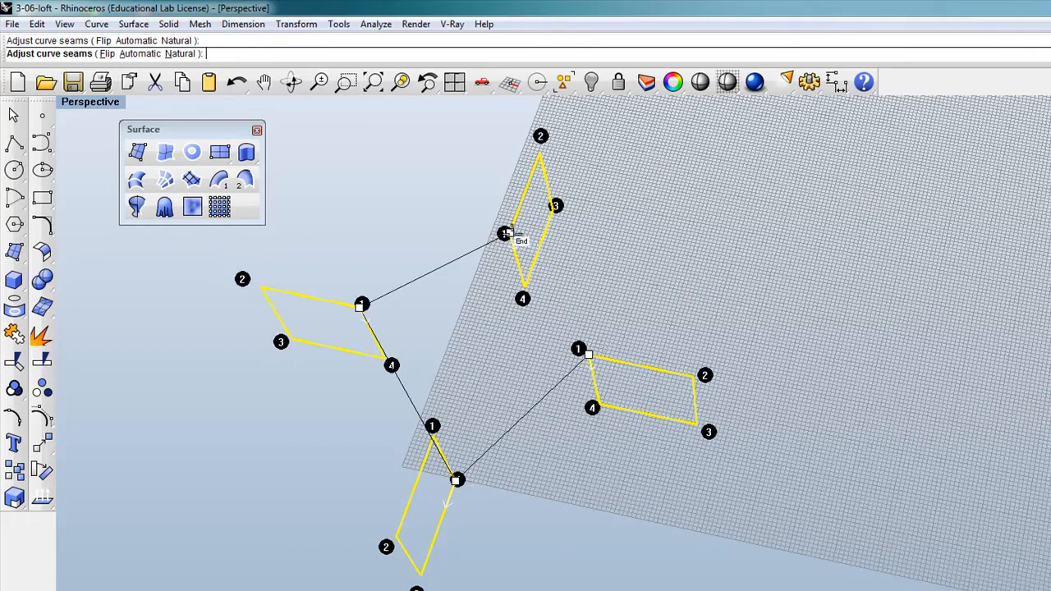
drag(509, 235, 523, 287)
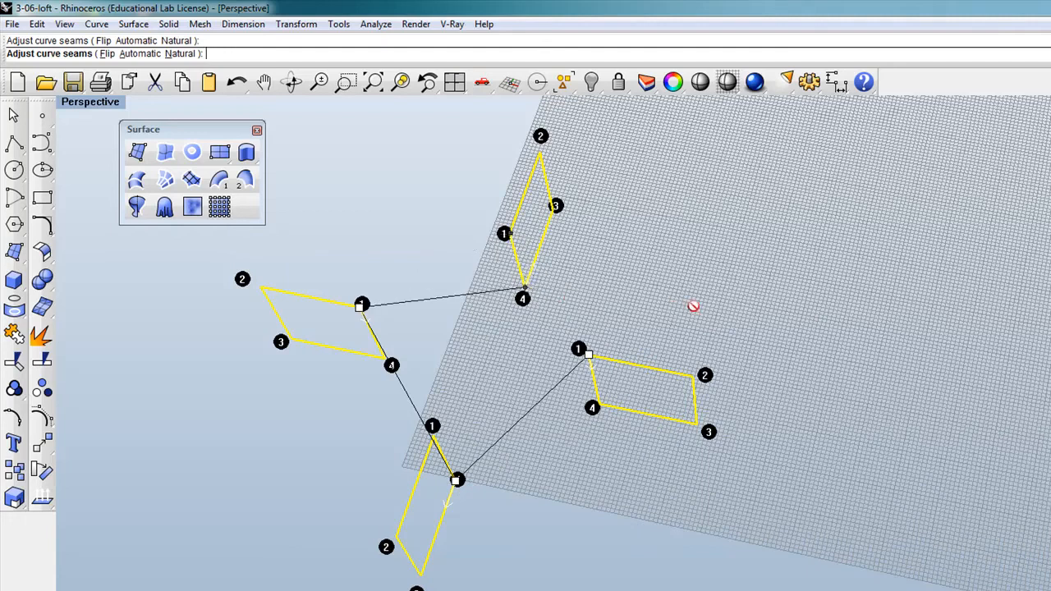
key(Return)
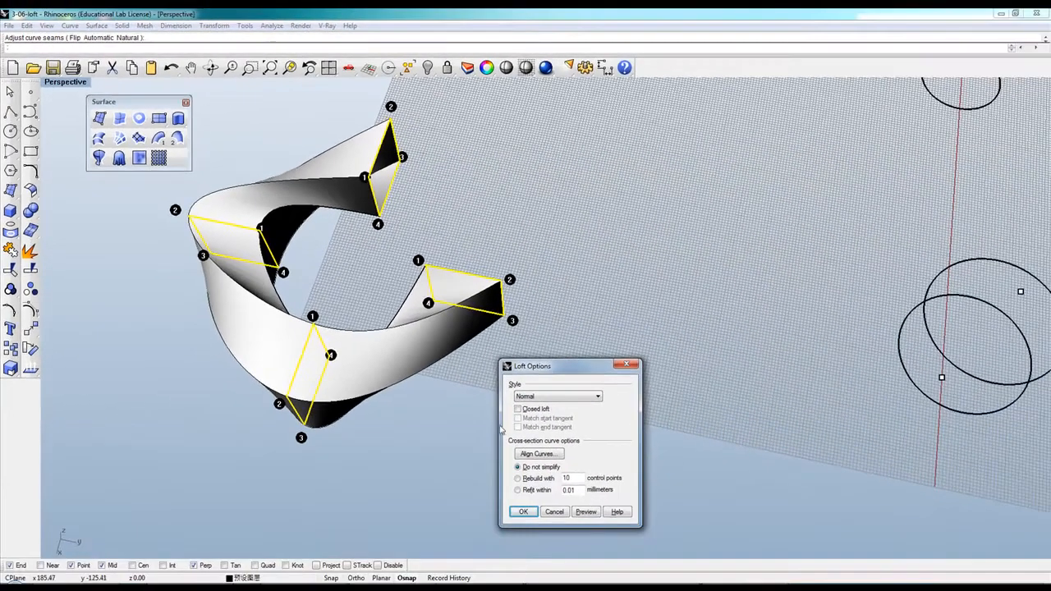
click(518, 409)
click(523, 512)
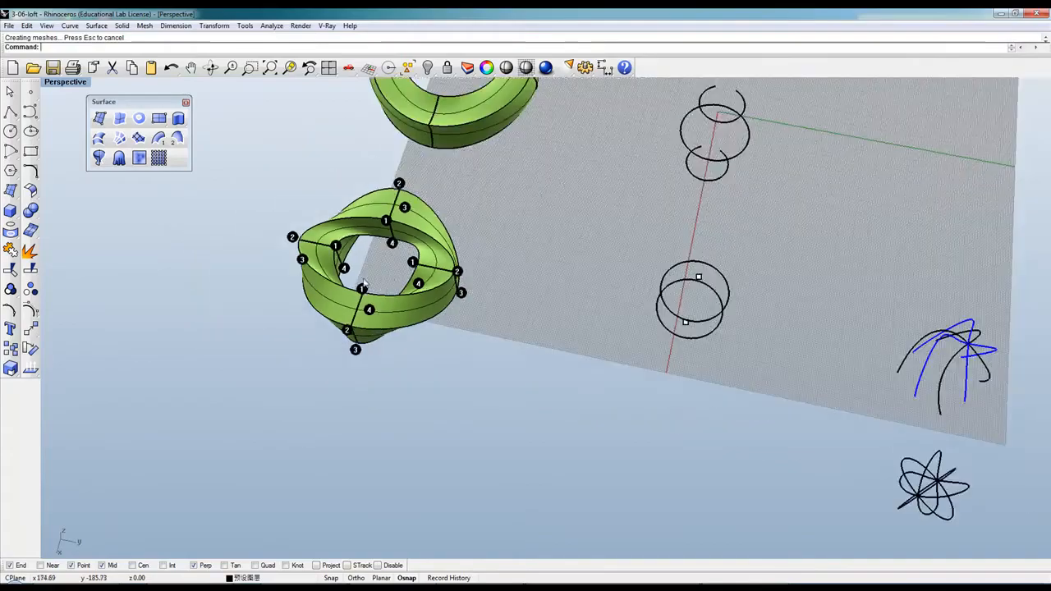
Inspect the twisted rectangle loft up close and orbit around the whole scene from high and low angles.
scroll(364, 284, up, 3)
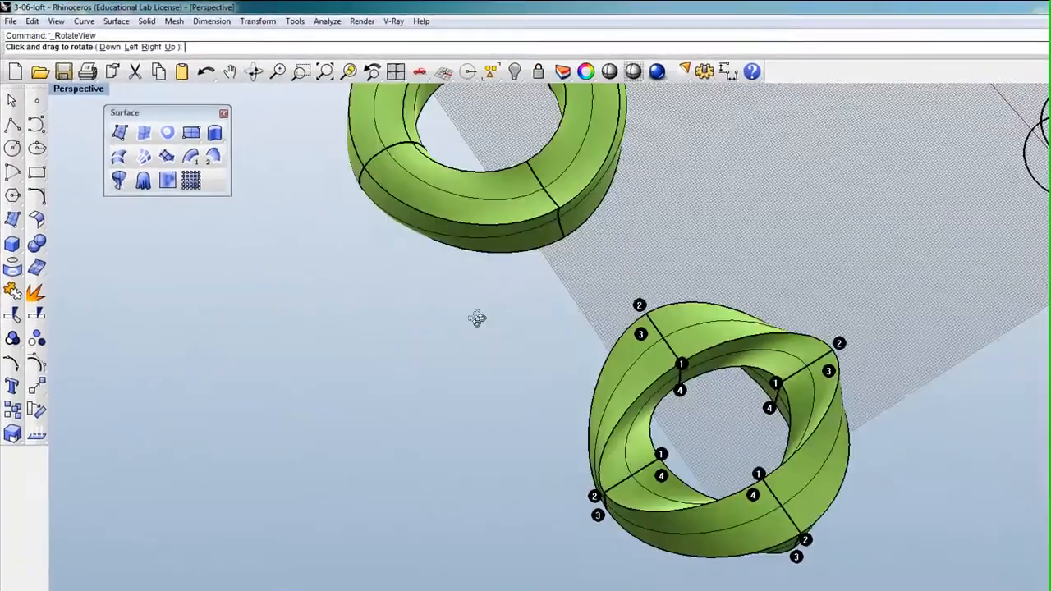
drag(477, 319, 448, 324)
drag(637, 409, 512, 472)
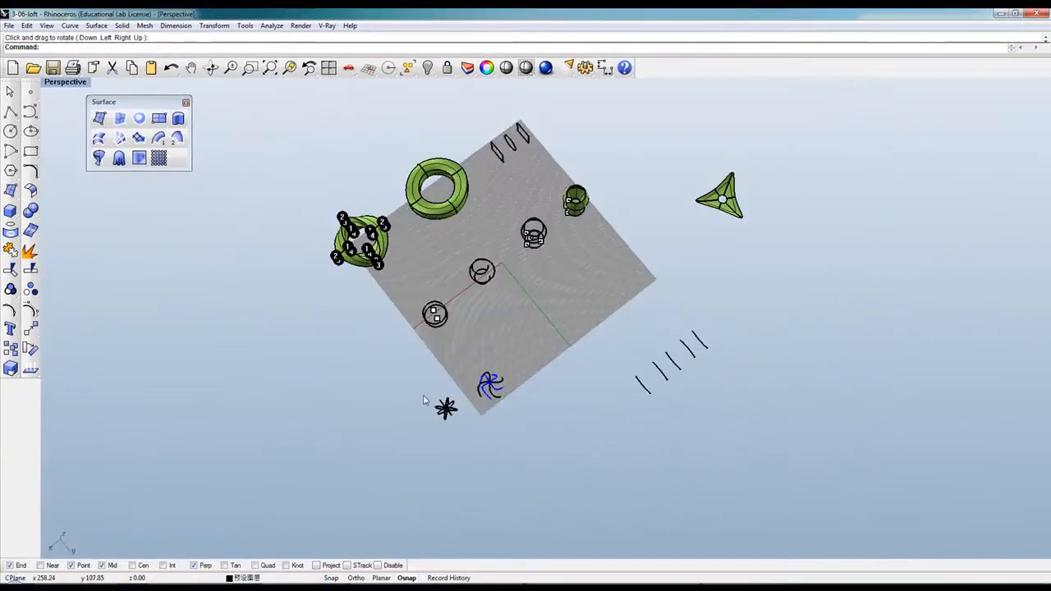
click(211, 67)
drag(509, 369, 509, 199)
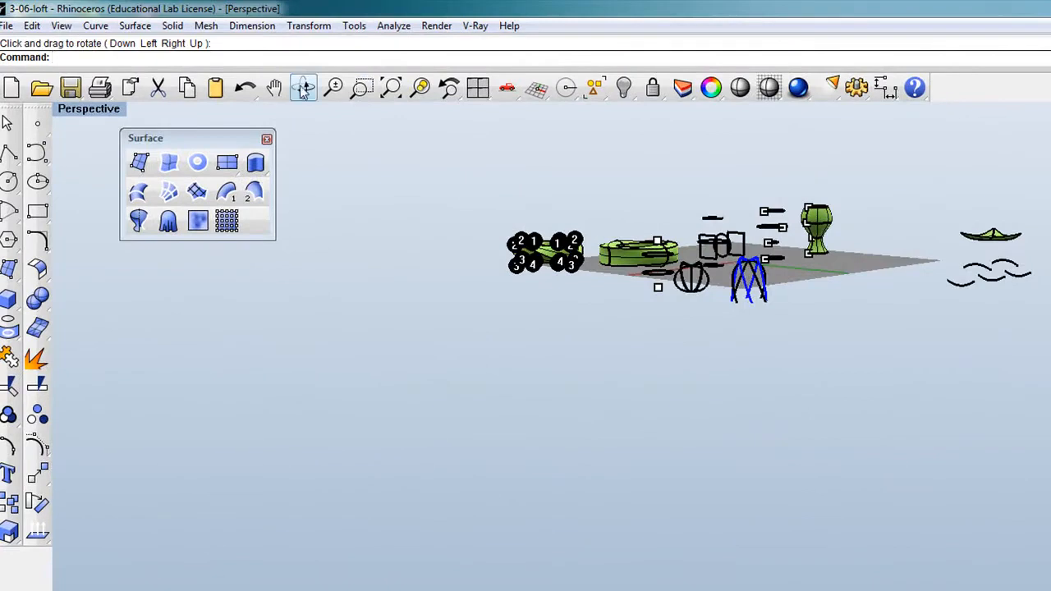
drag(588, 202, 817, 338)
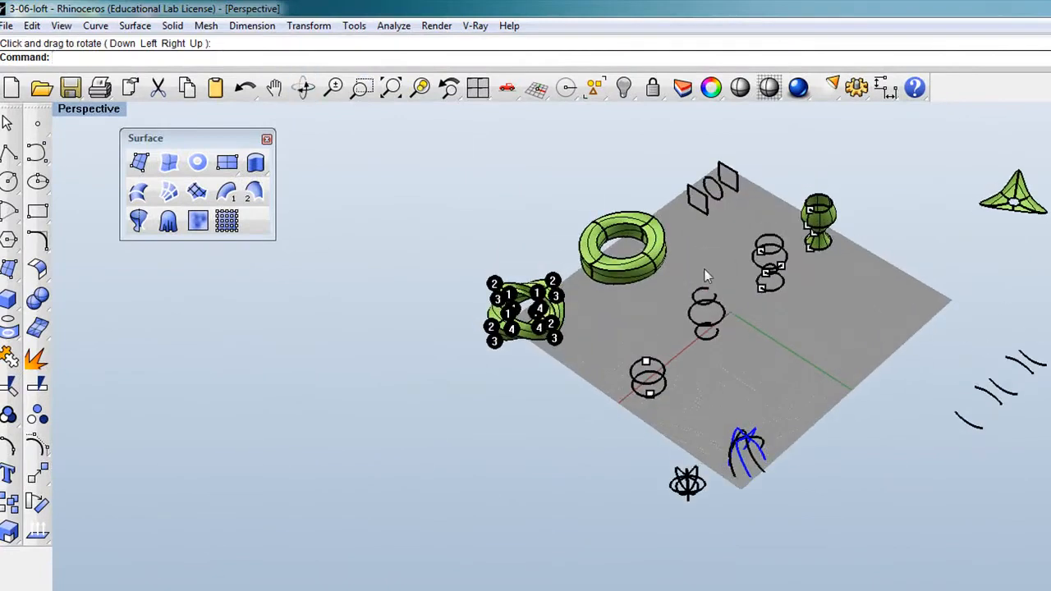
Examine the circles and open curves around the grid's centre, and clear the selection.
scroll(853, 295, up, 2)
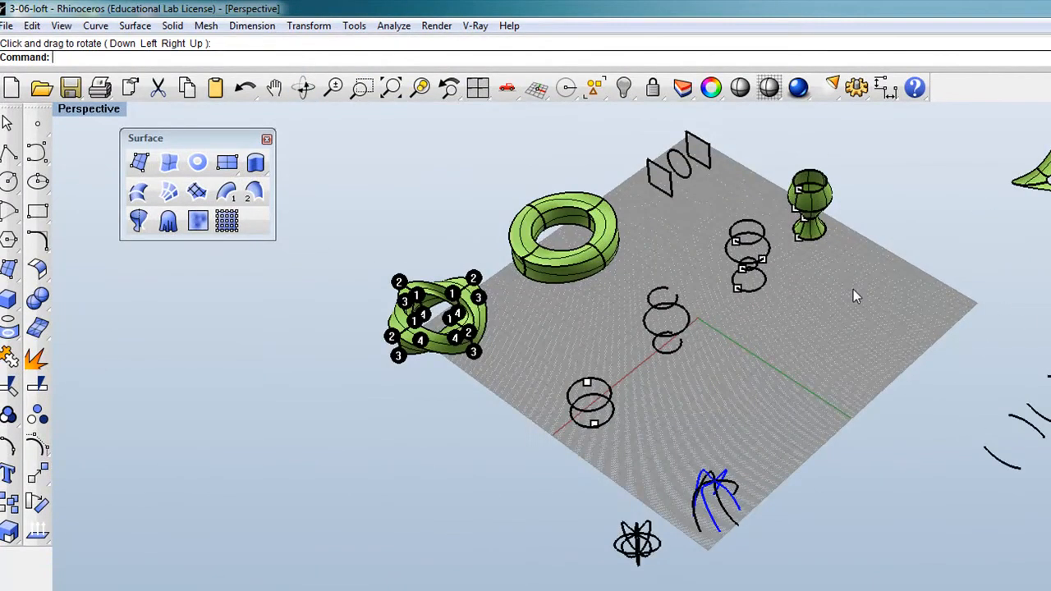
scroll(853, 289, up, 2)
scroll(706, 329, up, 3)
drag(653, 404, 474, 184)
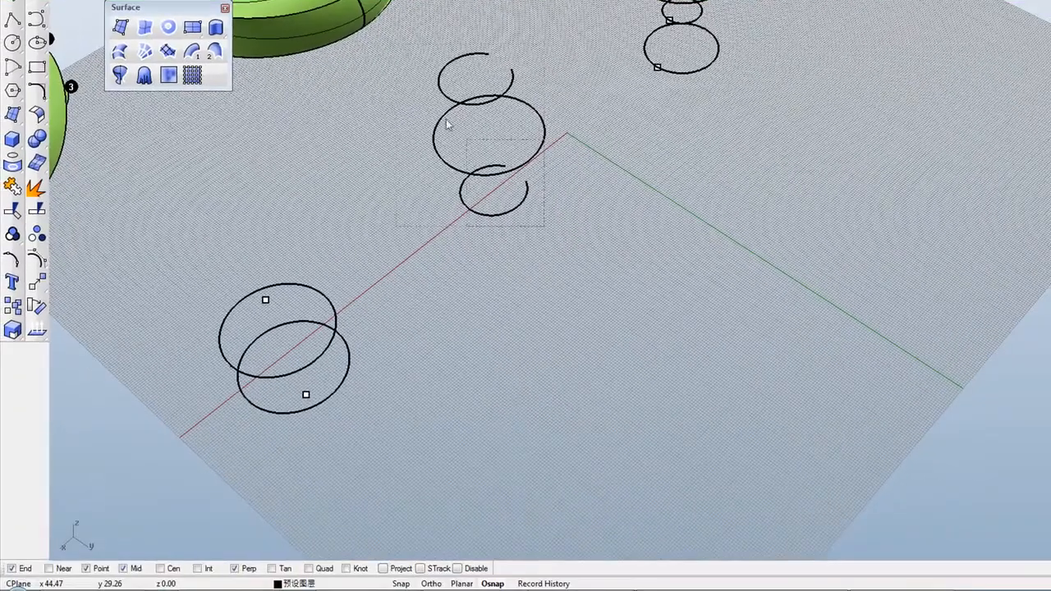
drag(396, 50, 396, 50)
click(712, 229)
scroll(657, 219, down, 5)
scroll(586, 156, up, 3)
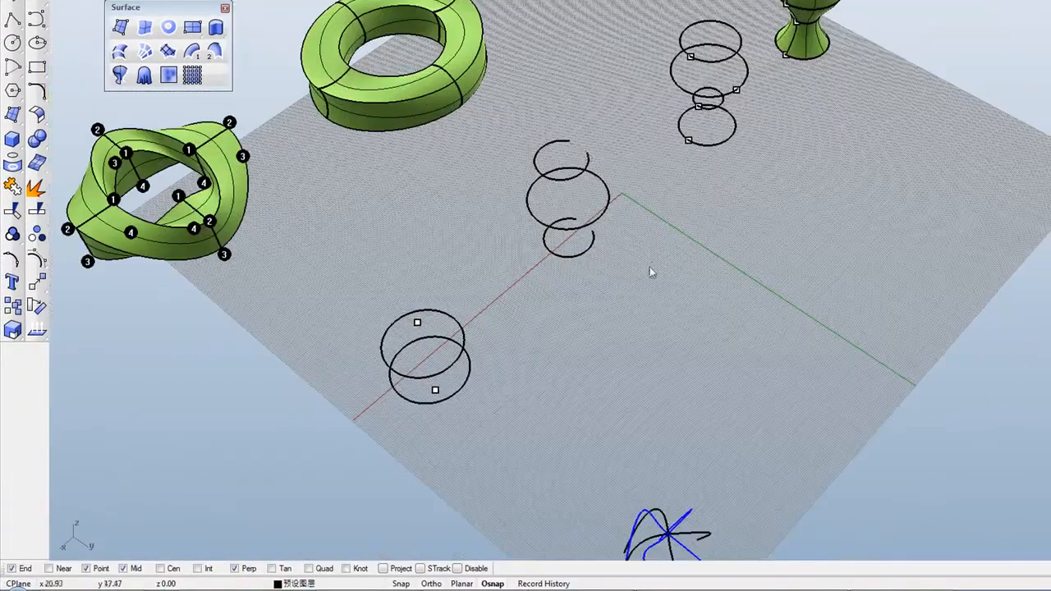